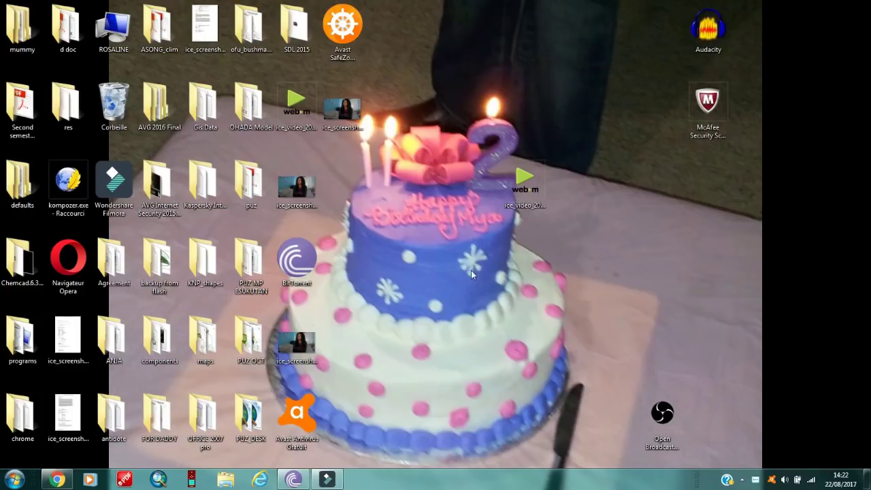
- Switch to Filmora, import 234.mp4 from the "new" folder on the TAMBE (L:) drive, and place it at the start of the video track
click(328, 480)
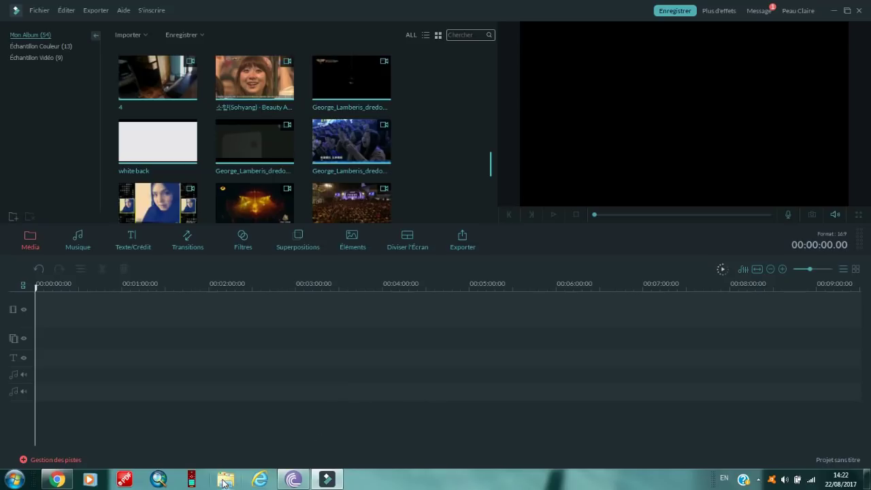
click(15, 480)
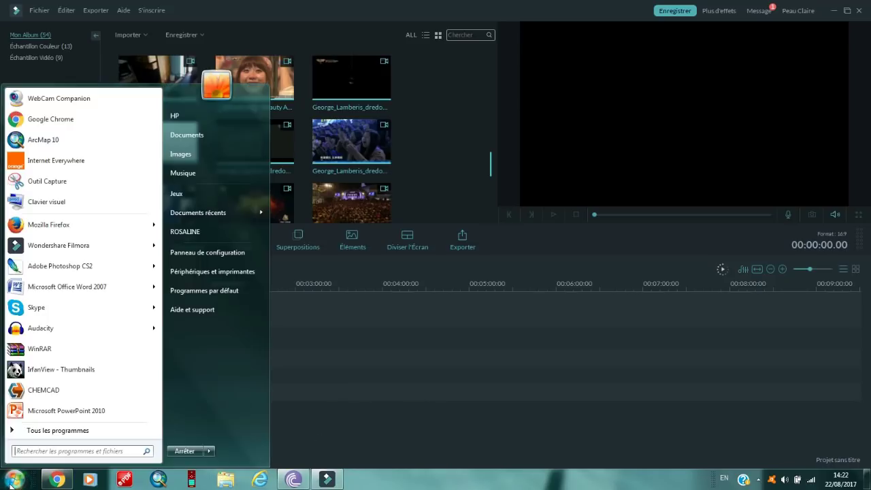
key(Escape)
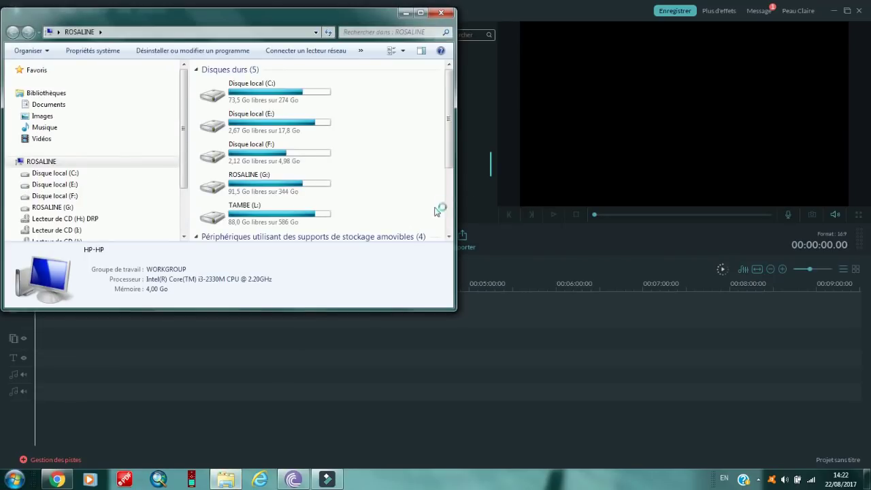
click(312, 223)
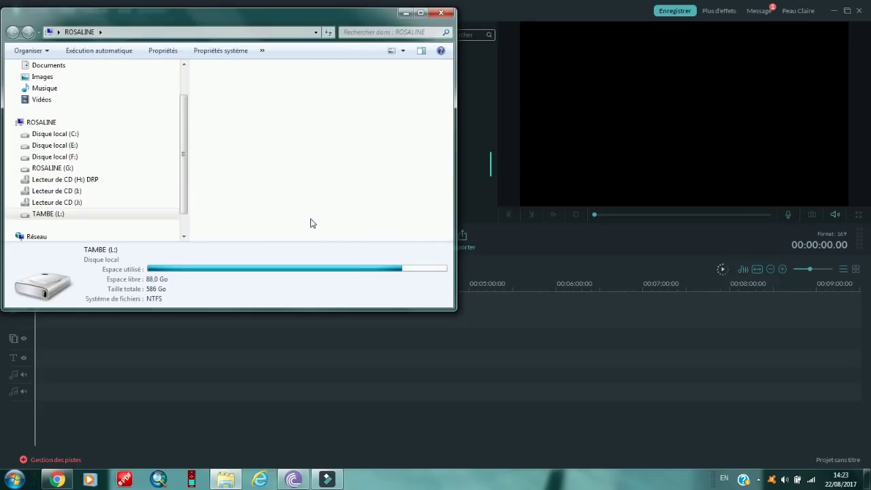
double_click(409, 116)
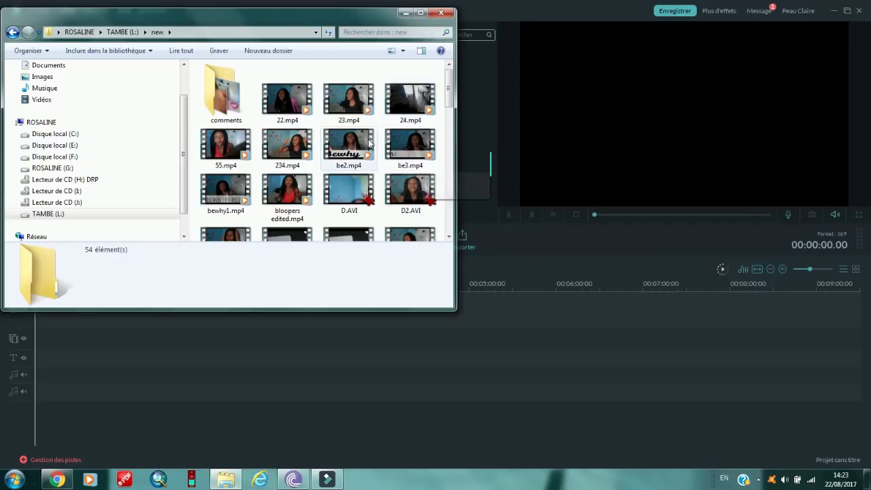
click(291, 156)
drag(292, 155, 487, 299)
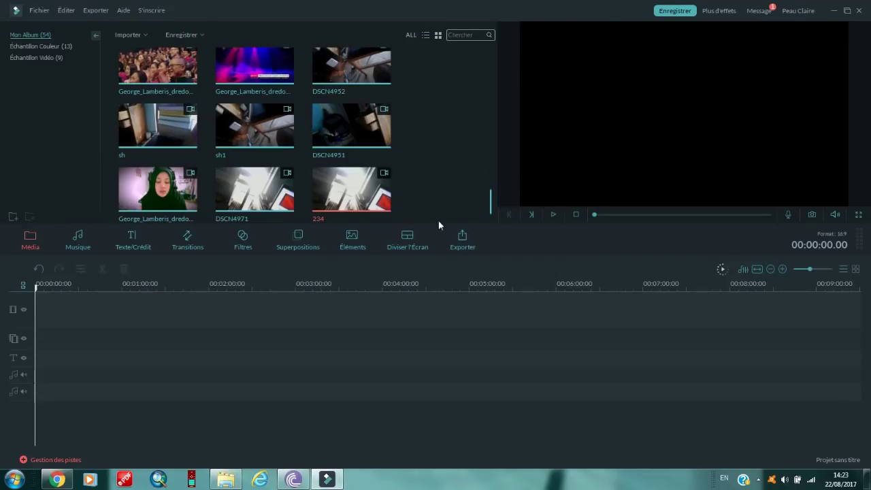
click(374, 196)
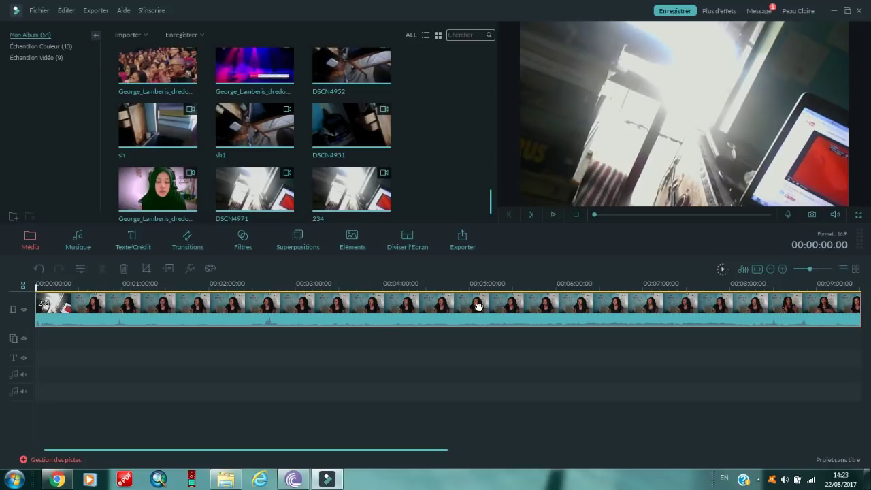
click(41, 11)
mouse_move(73, 26)
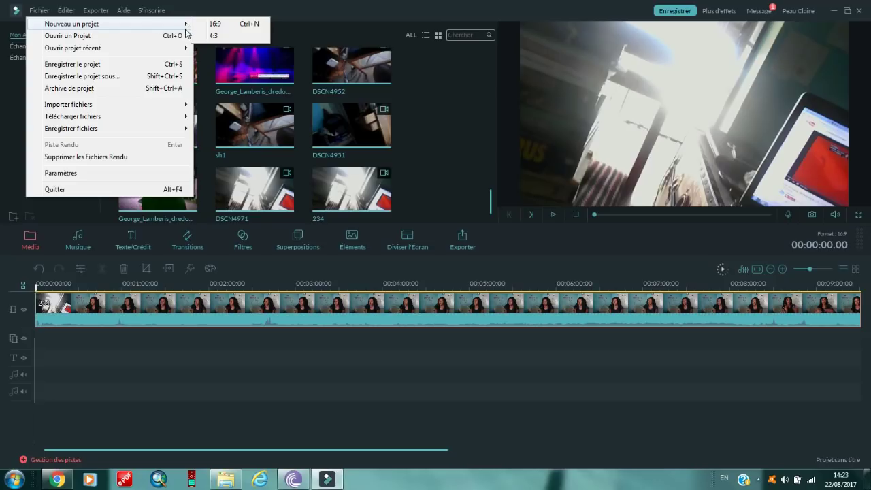
mouse_move(182, 49)
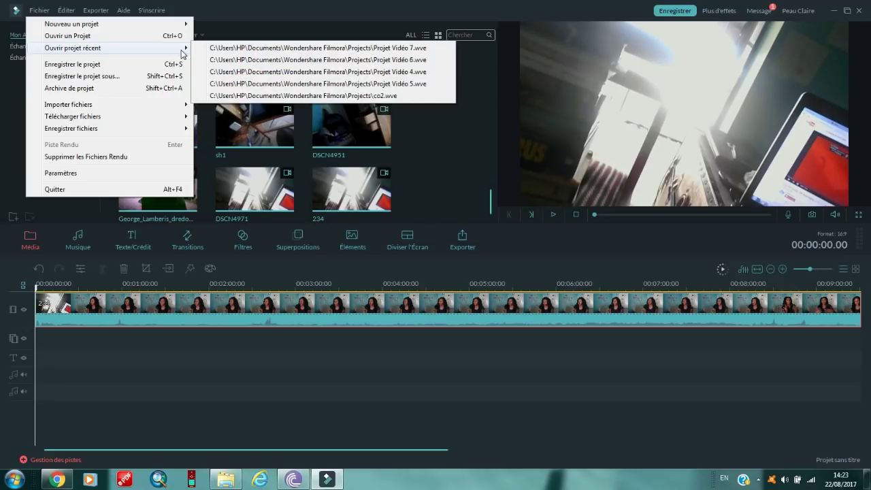
click(320, 6)
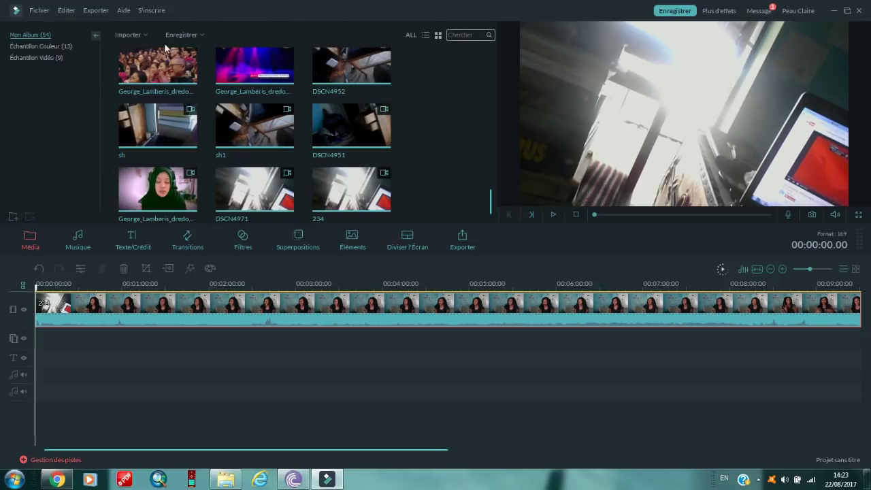
click(136, 35)
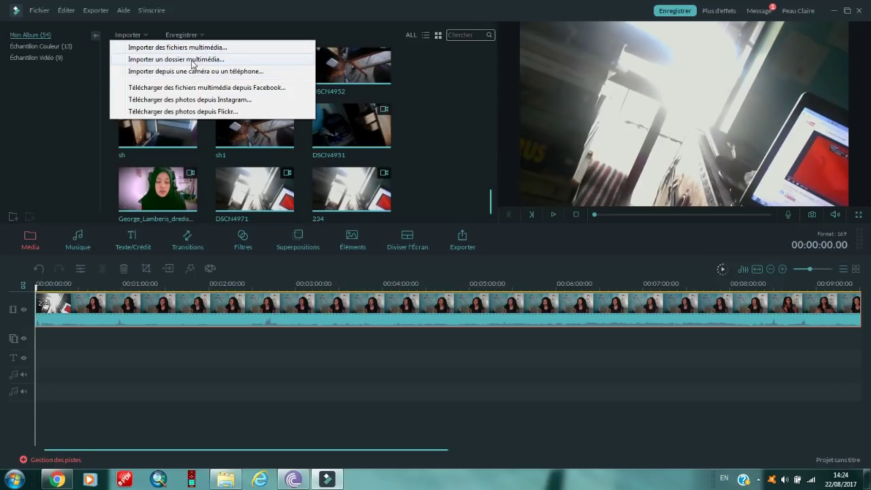
click(430, 92)
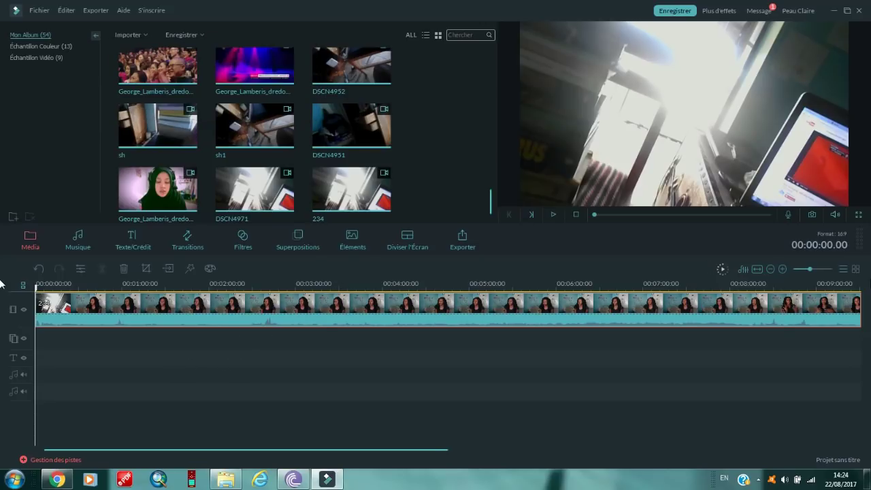
- Split the 234 clip at 00:00:04.17 and delete the unwanted segment before the split
click(553, 215)
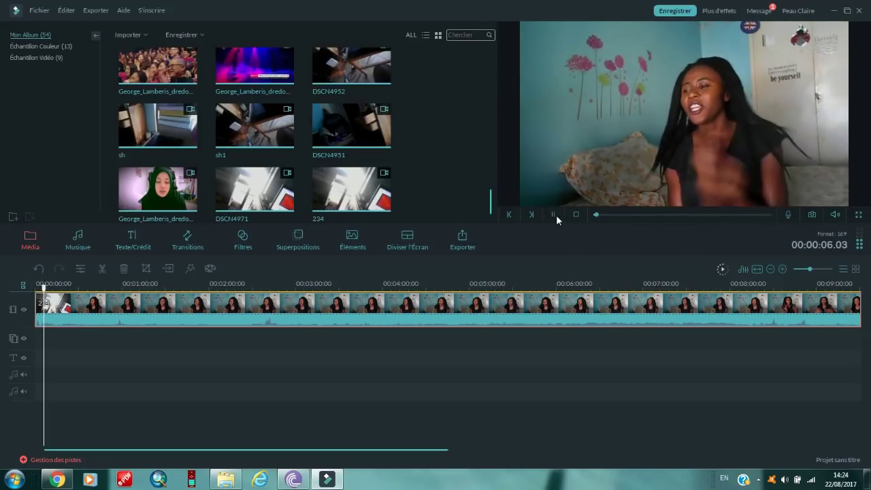
click(555, 215)
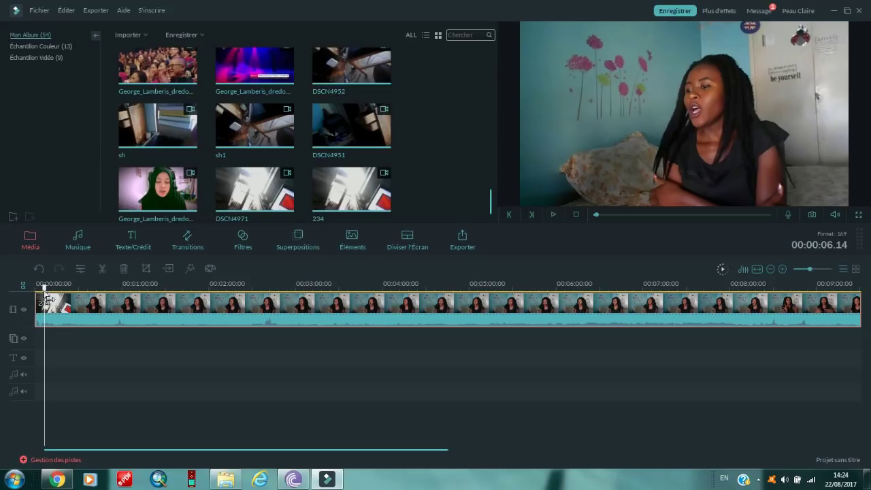
drag(44, 286, 41, 287)
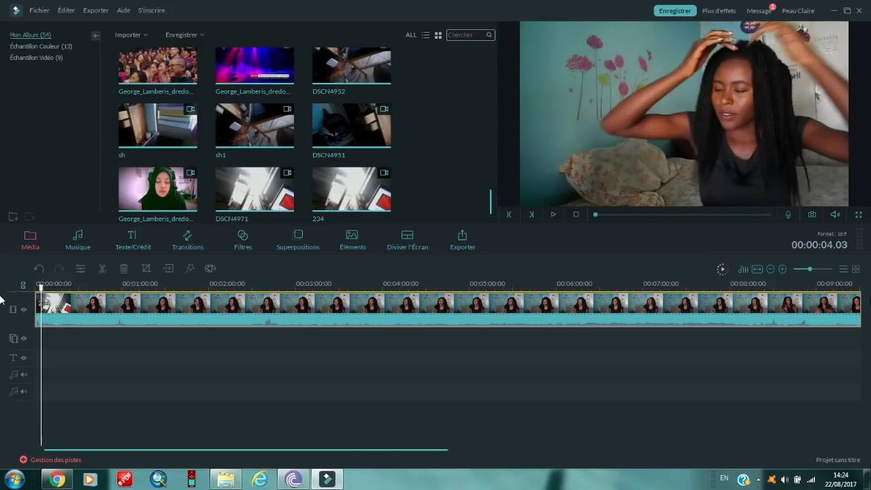
click(825, 269)
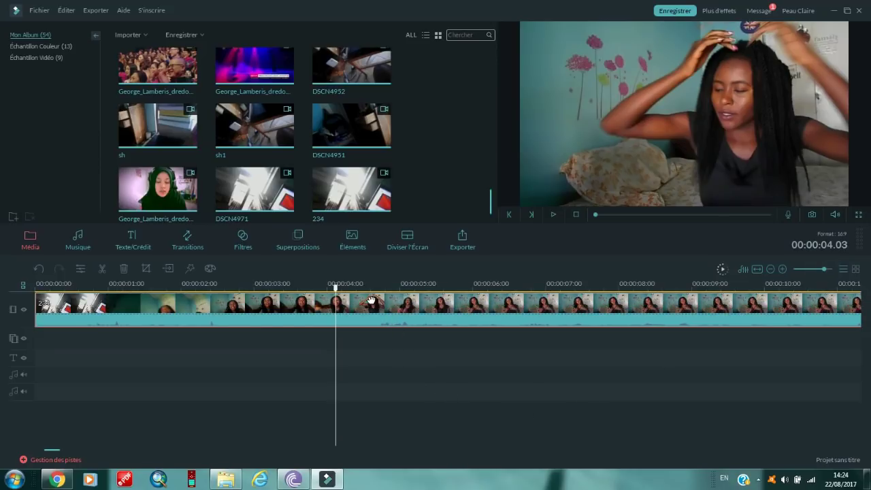
drag(336, 289, 382, 302)
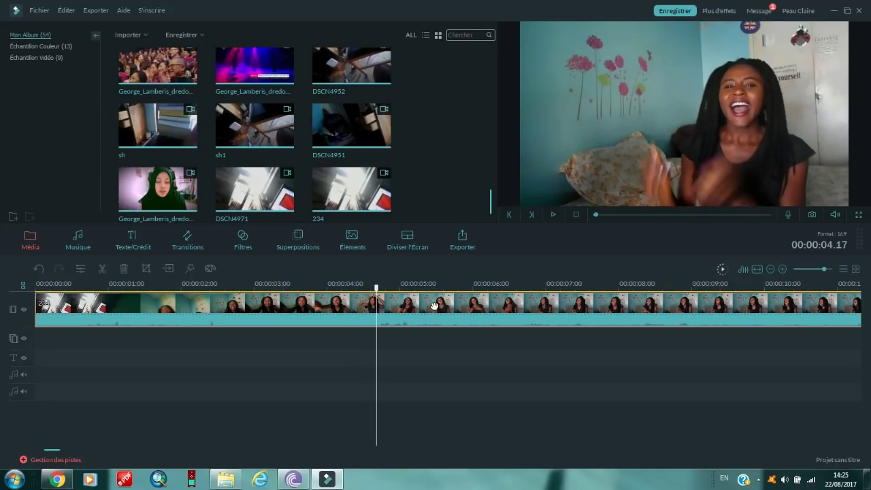
click(103, 267)
right_click(370, 313)
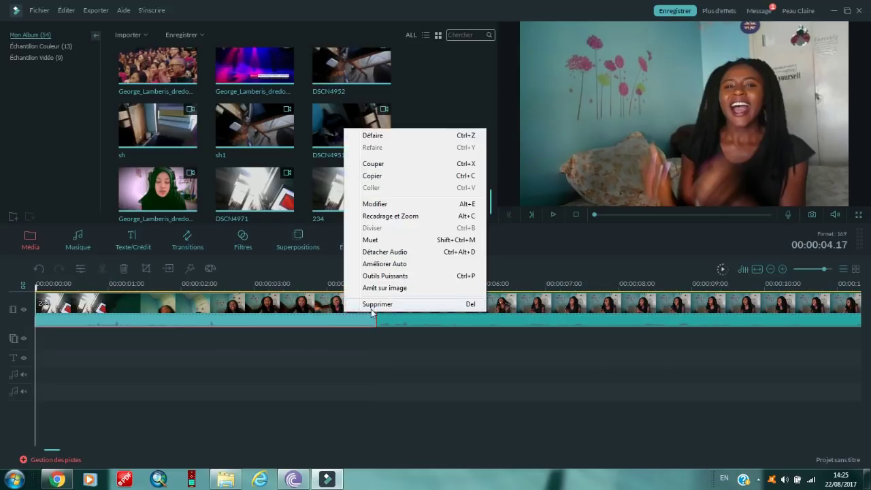
click(371, 311)
key(Delete)
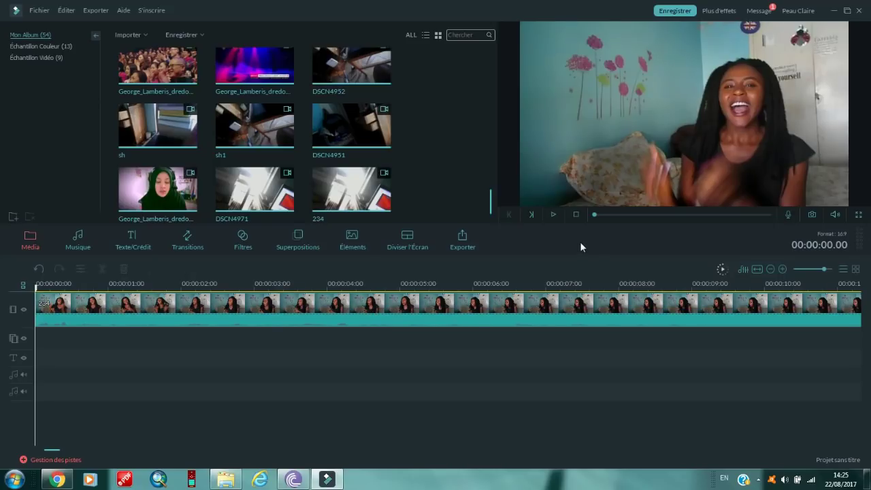
- Preview the start of the trimmed clip and set its audio volume to 134
click(554, 214)
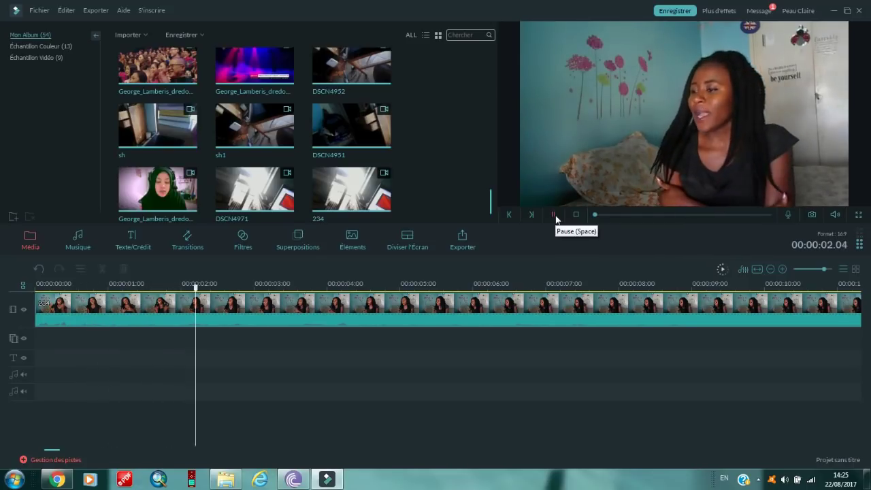
click(554, 215)
right_click(496, 299)
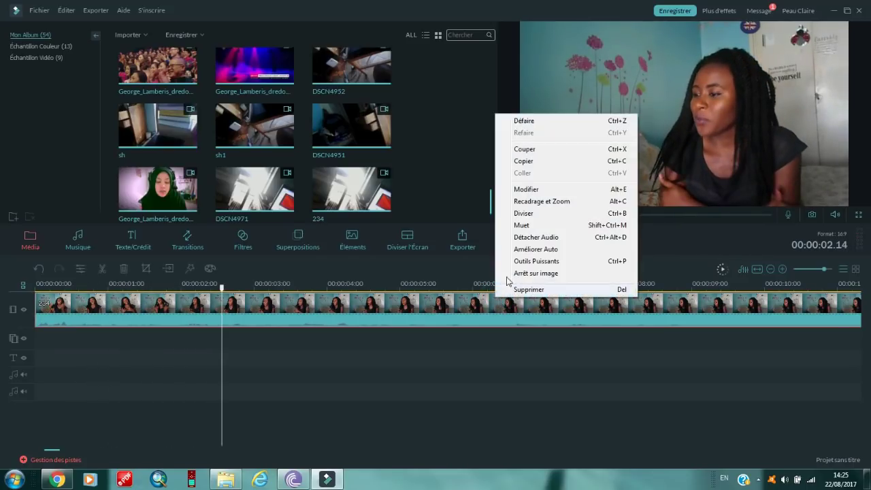
click(527, 191)
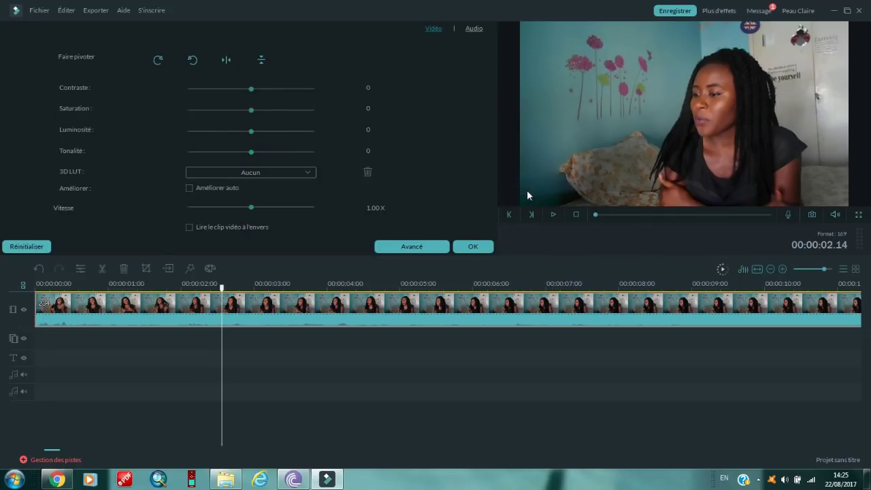
click(474, 28)
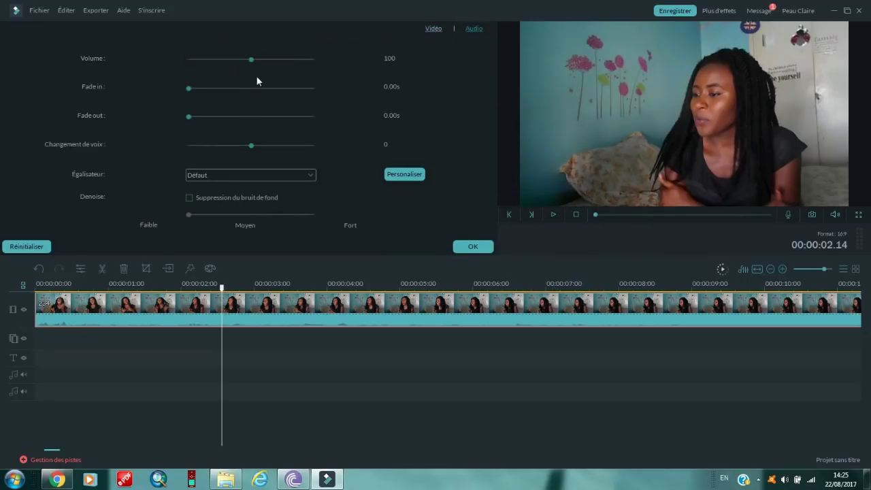
drag(253, 61, 275, 60)
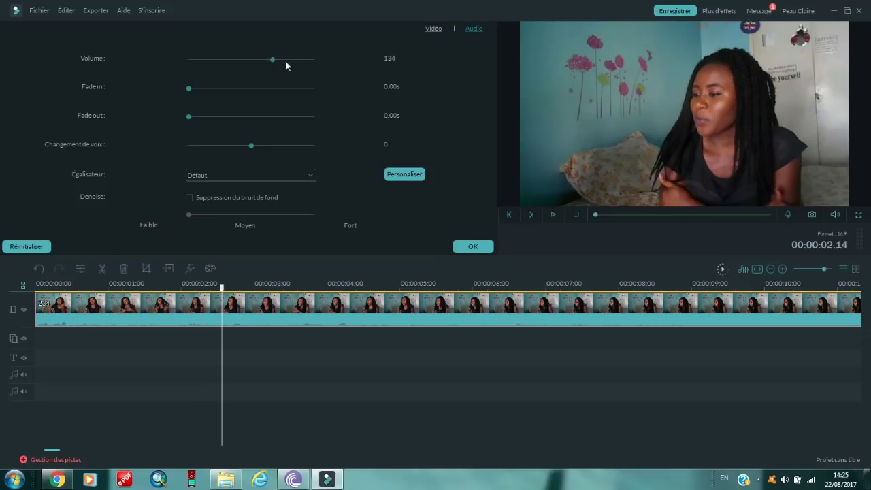
click(475, 245)
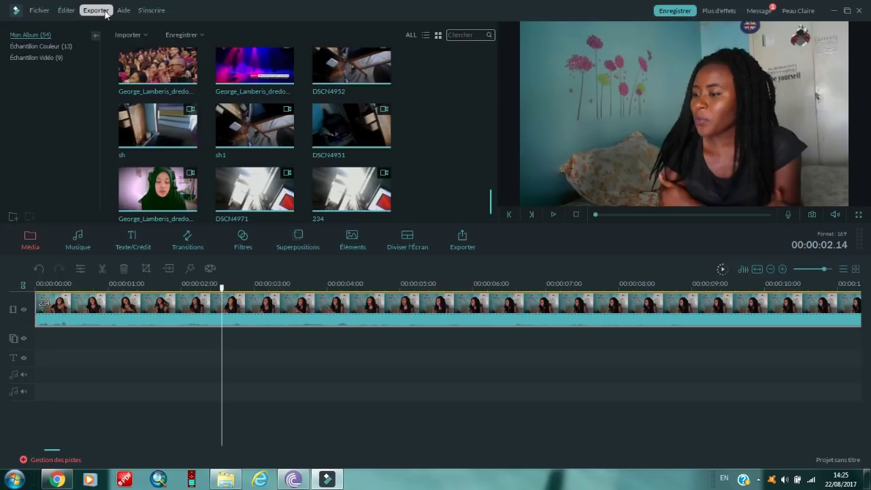
- Dismiss the Windows prompt about changing the colour scheme without choosing any of its options
click(72, 11)
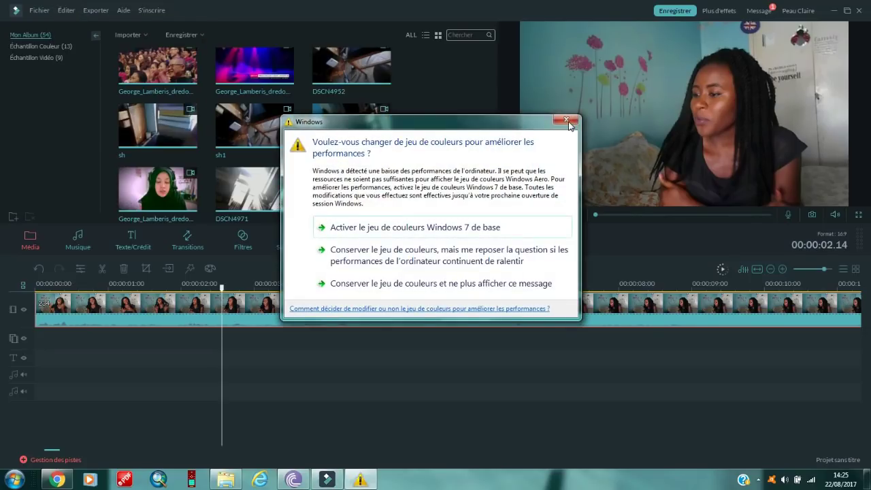
click(566, 120)
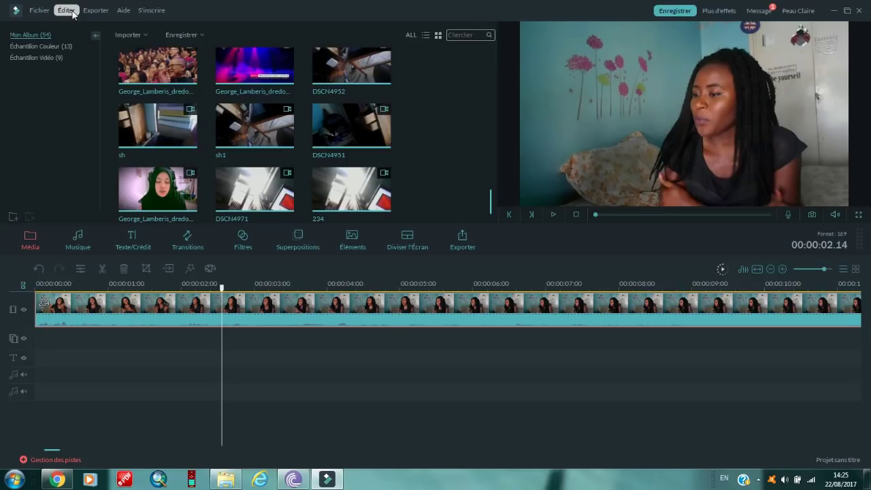
click(147, 11)
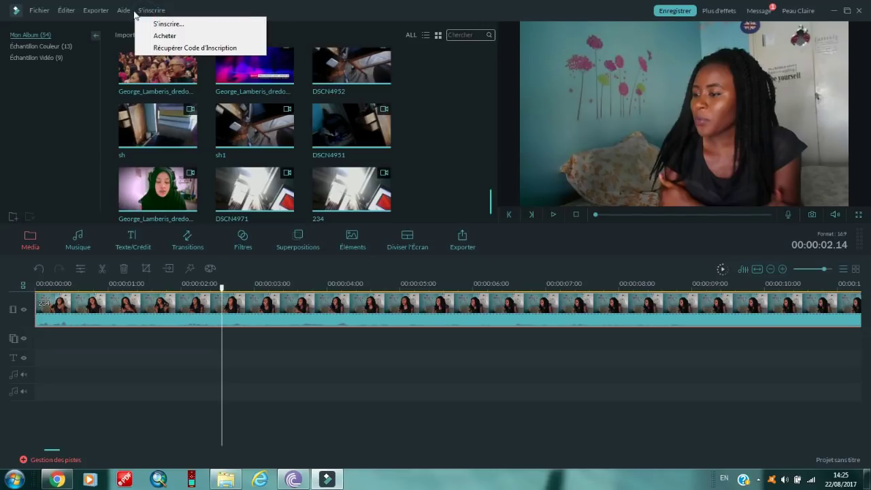
mouse_move(125, 12)
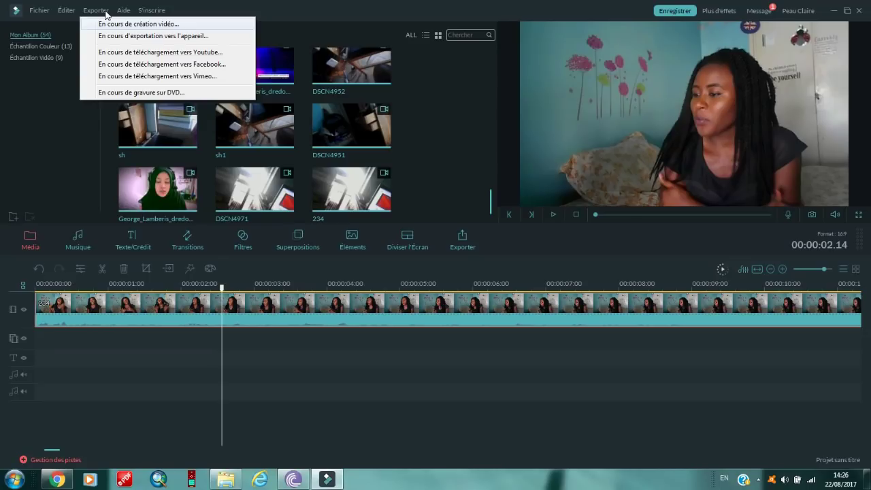
- Change the program's interface language to English (Anglais, États-Unis) in the settings
mouse_move(66, 16)
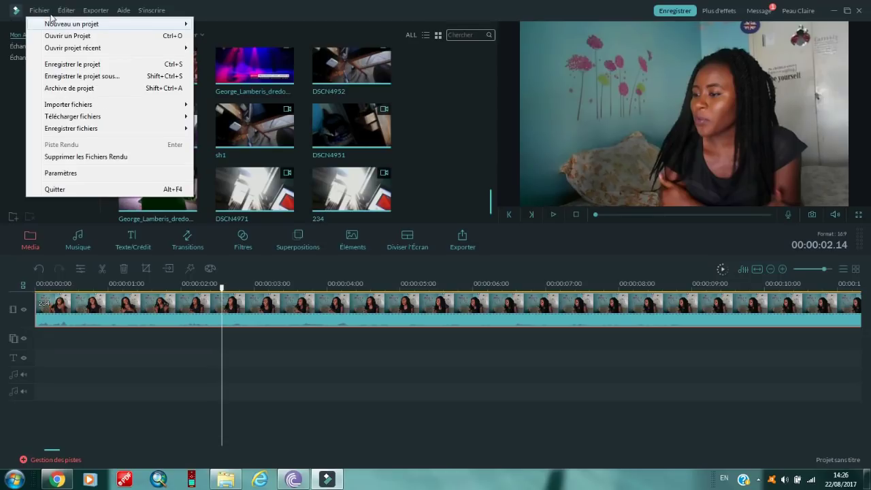
click(62, 174)
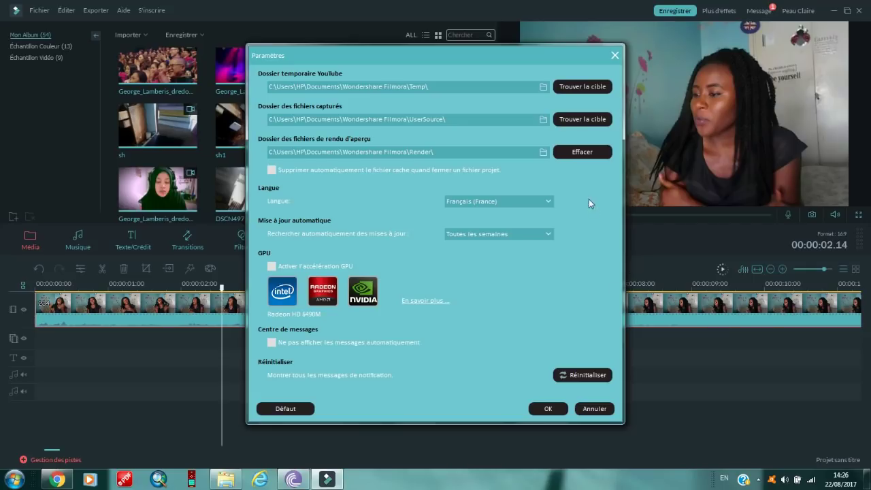
click(548, 203)
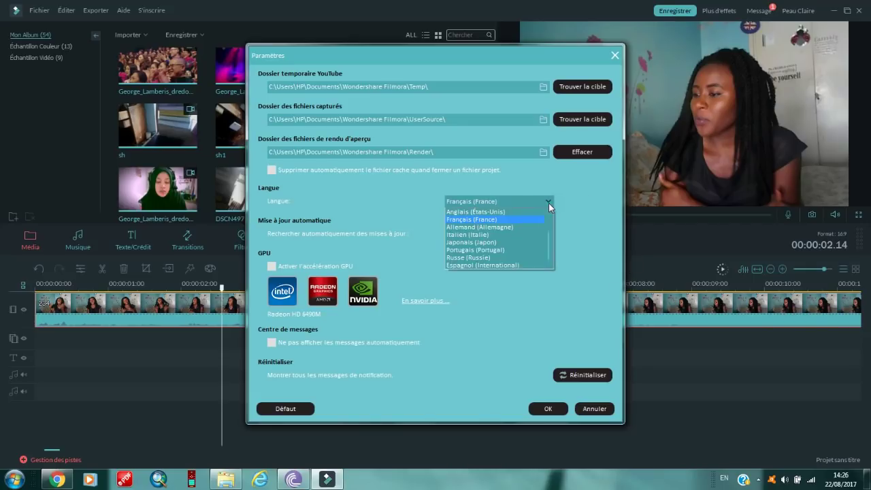
click(493, 213)
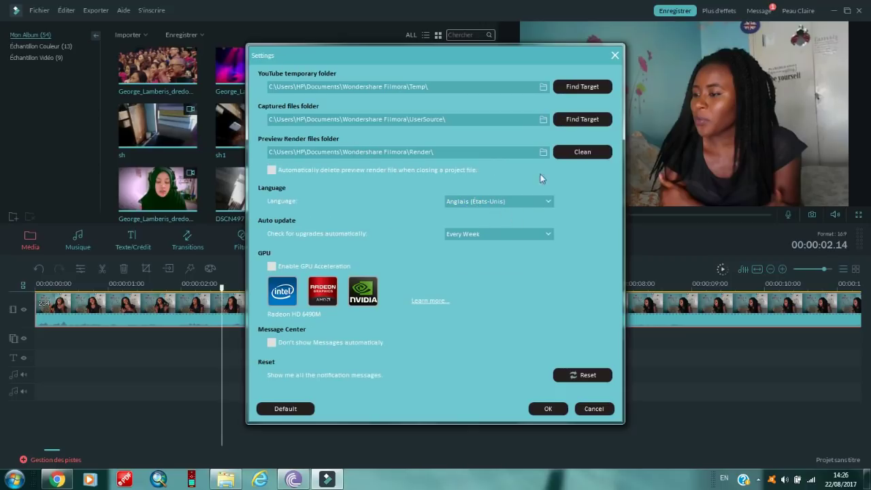
click(550, 410)
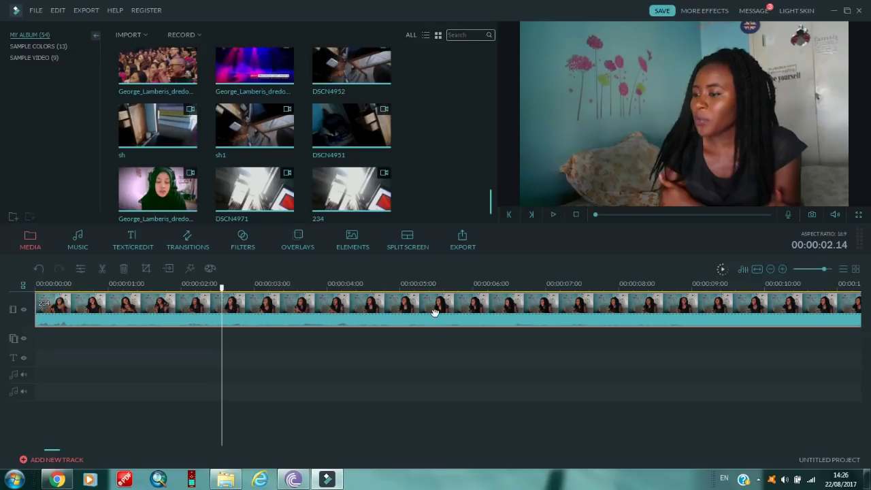
- Play the trimmed clip on the timeline from 00:00:02.14 to about 00:00:08.14
click(554, 214)
click(553, 215)
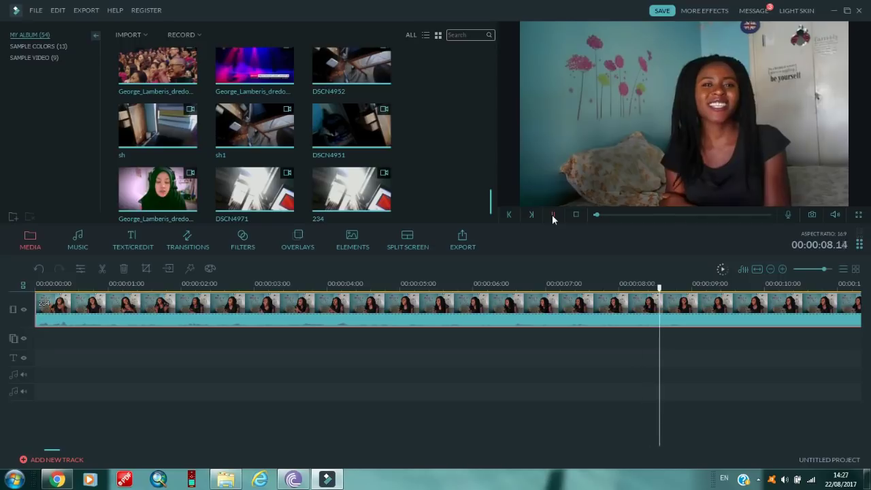
- Pause playback at 00:00:09.07 and split the 234 clip at that point
click(552, 215)
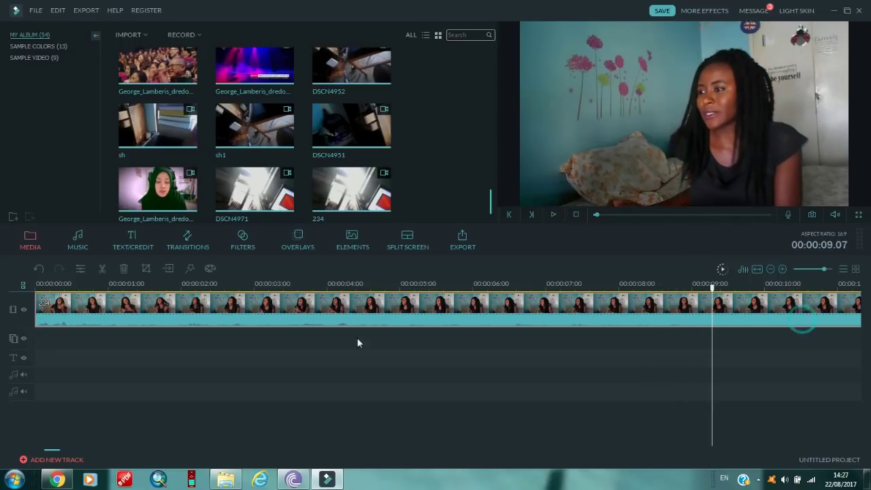
click(104, 267)
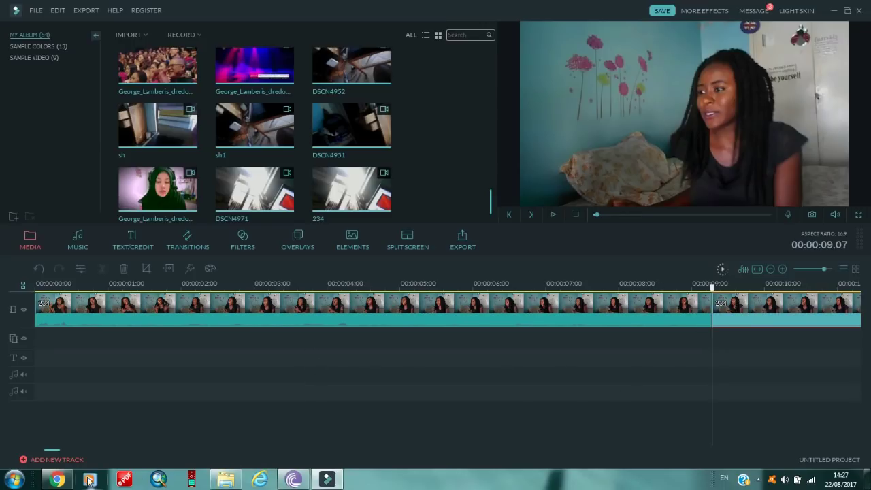
- Switch to Chrome, open YouTube from the frequently visited sites and add a second browser tab
click(57, 479)
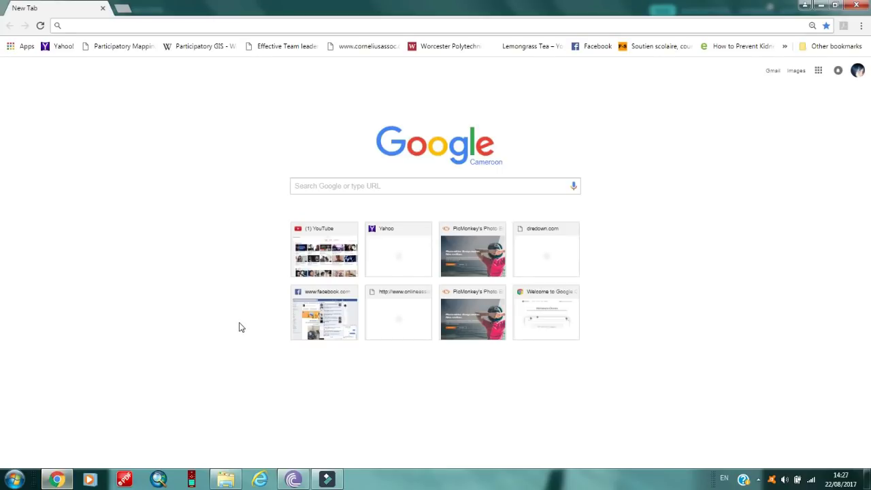
click(327, 254)
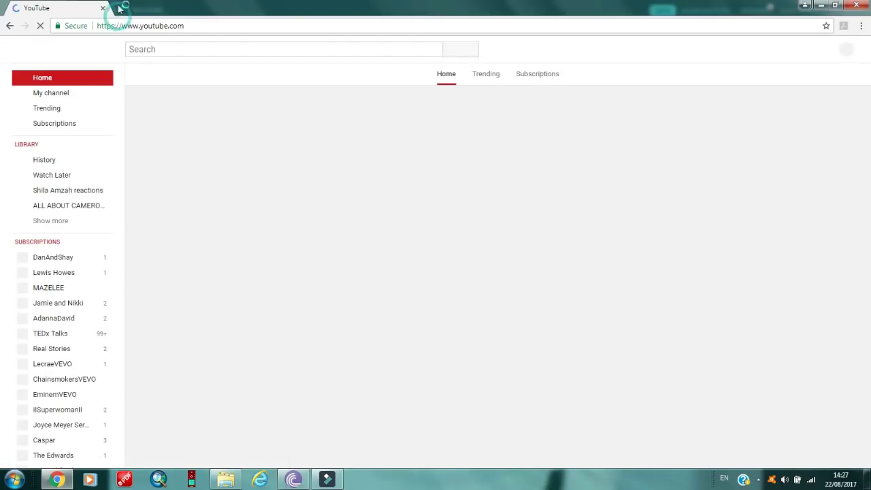
click(122, 9)
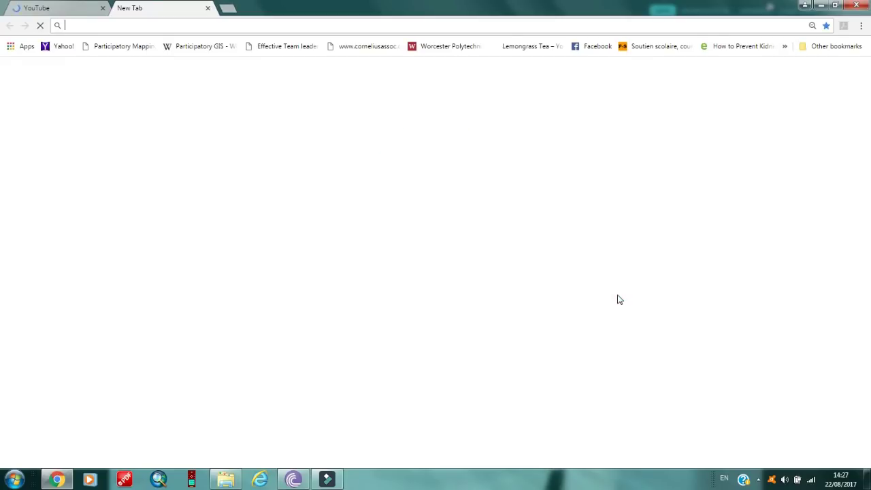
click(759, 483)
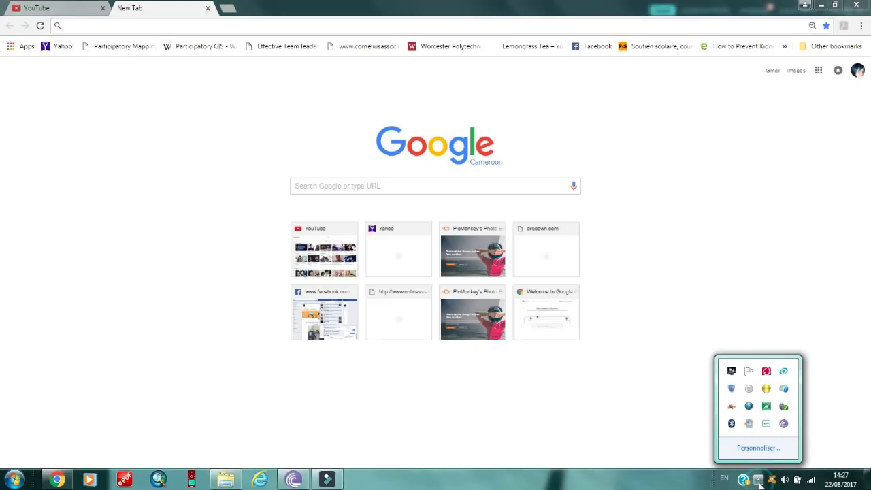
right_click(769, 427)
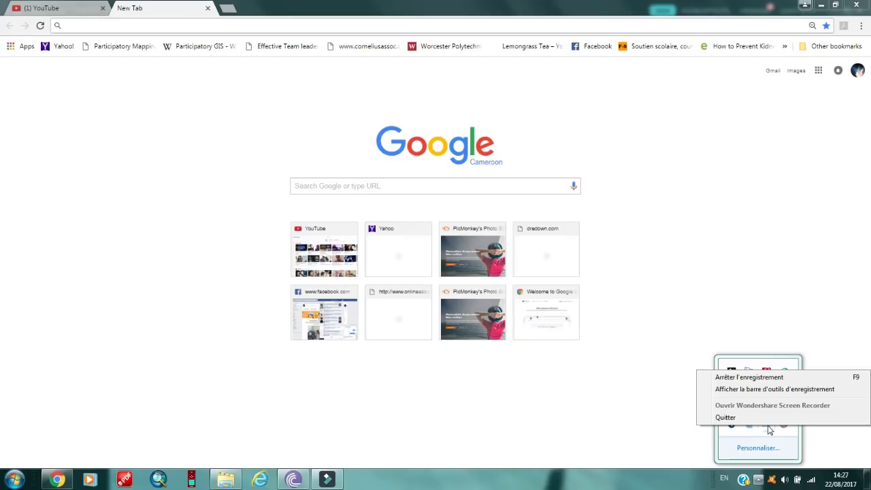
click(719, 239)
- Open dredown.com in the second tab and return to the YouTube tab
click(565, 263)
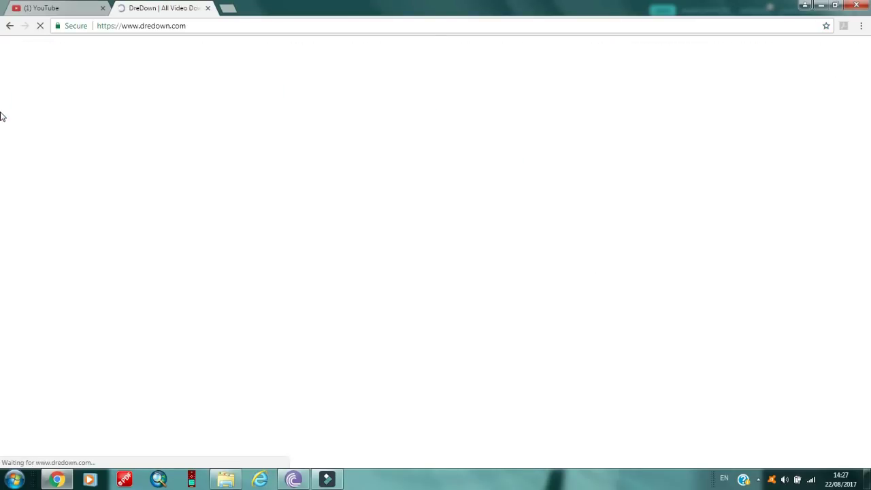
click(52, 7)
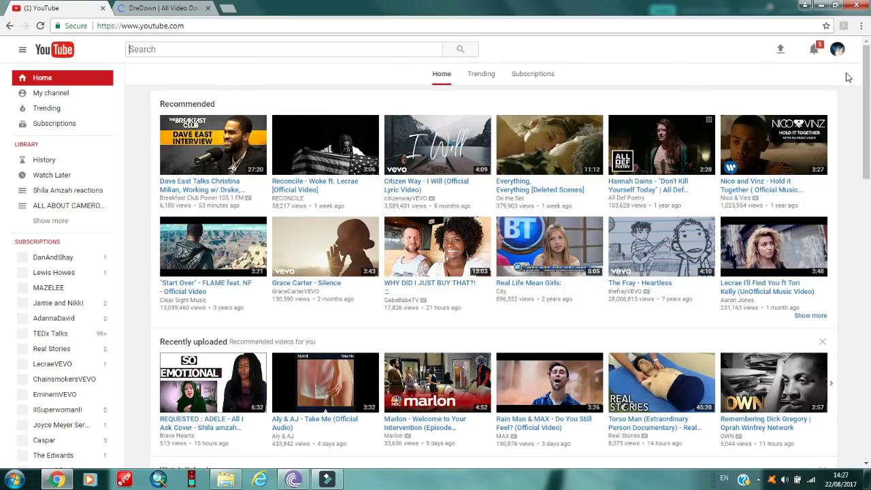
- Check the YouTube notifications and close the list
click(814, 52)
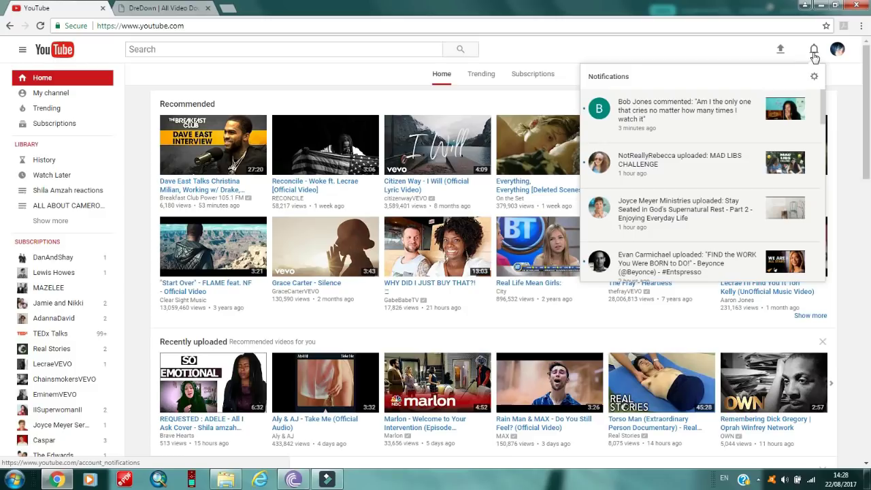
click(722, 54)
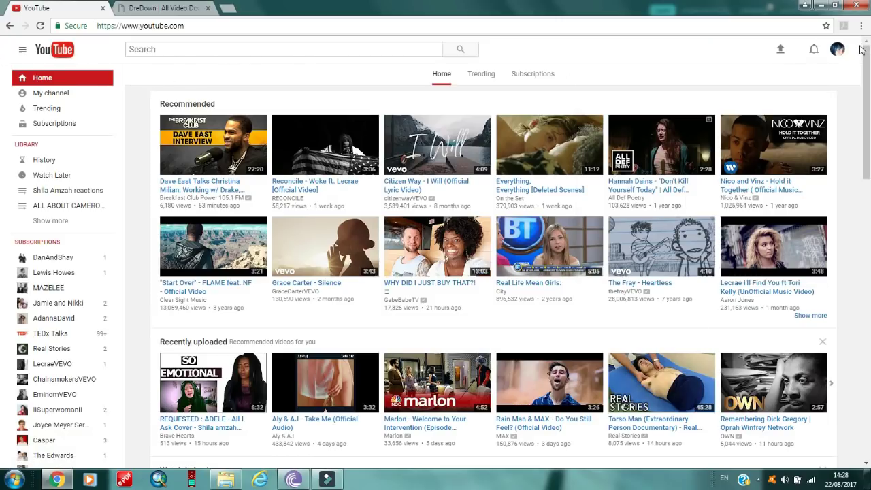
- Search YouTube for "sohyang o holy night", open the first video result from MBCkpop and pause it
click(243, 53)
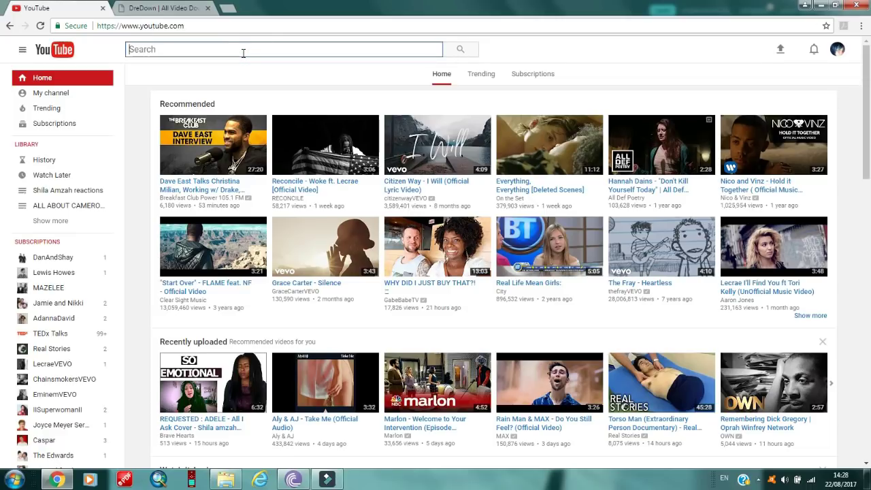
text(sohyang o)
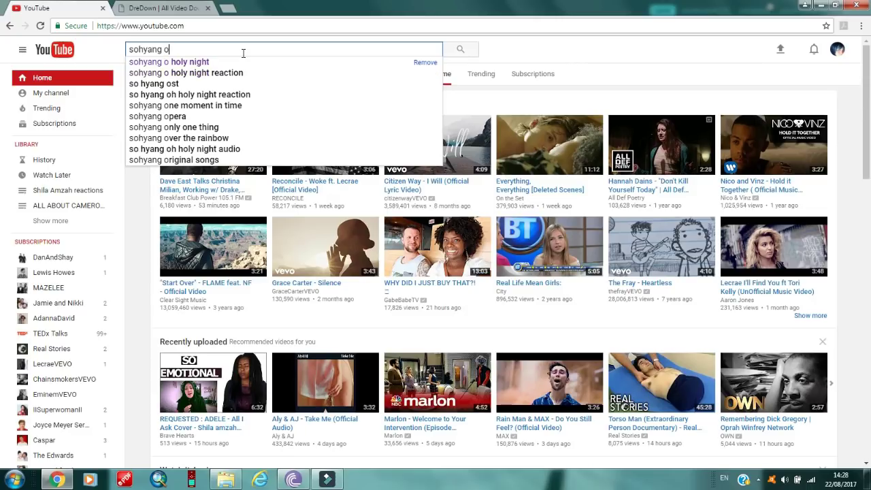
click(194, 63)
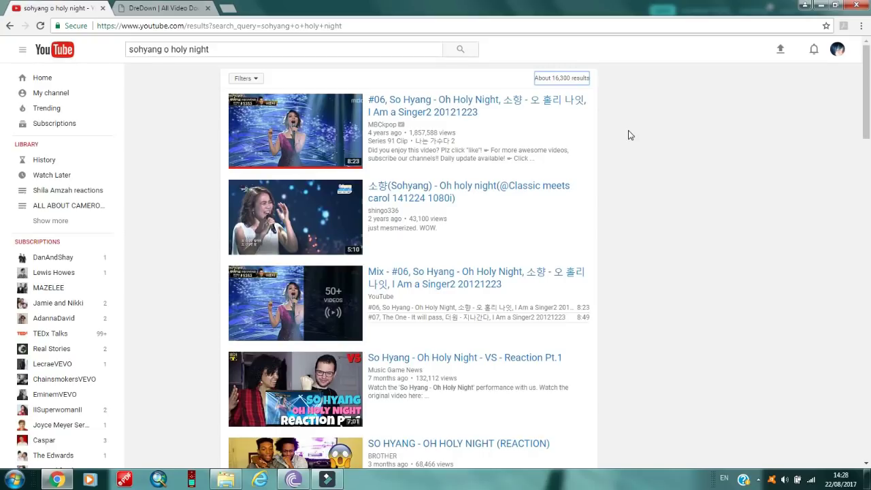
click(433, 103)
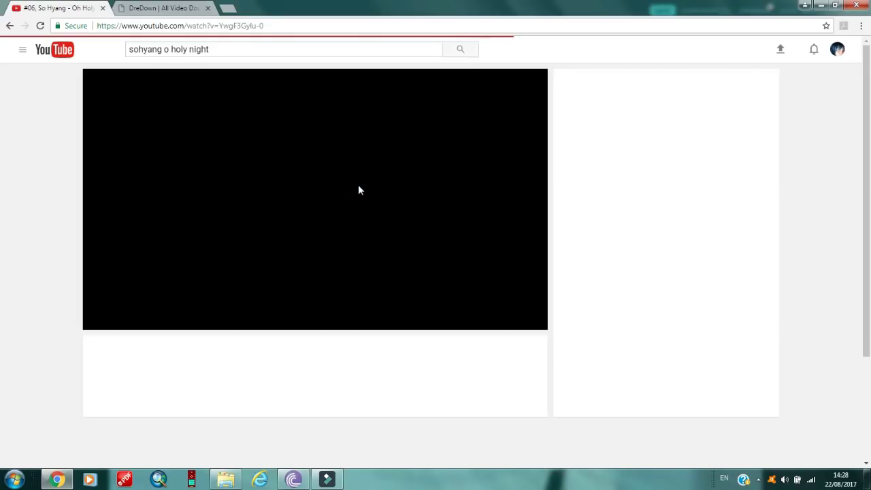
click(359, 186)
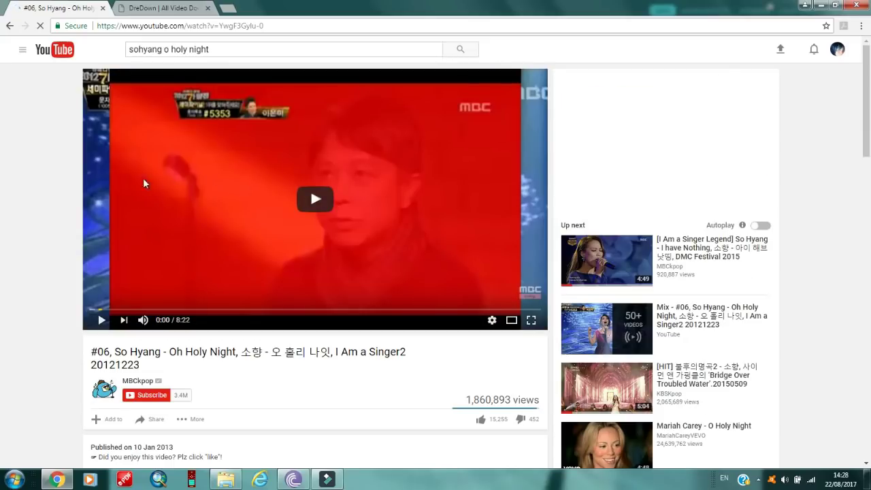
- Copy the video's URL and submit it to DreDown's YouTube downloader
right_click(368, 149)
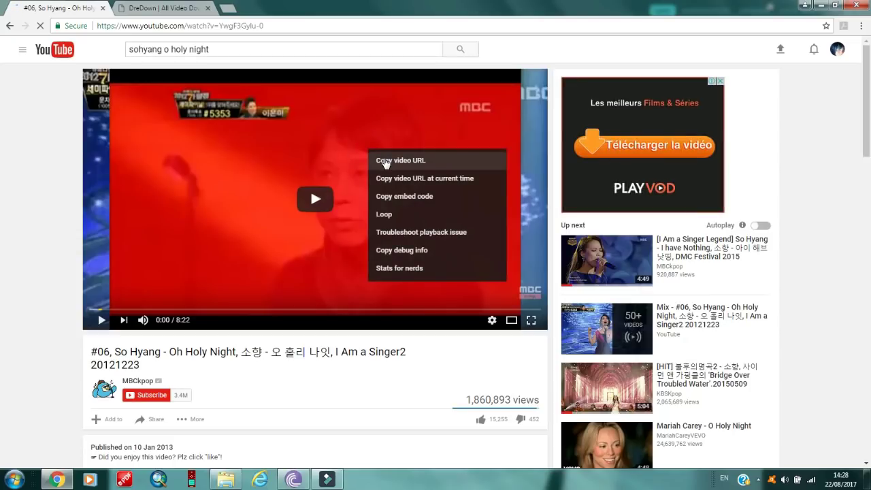
click(386, 161)
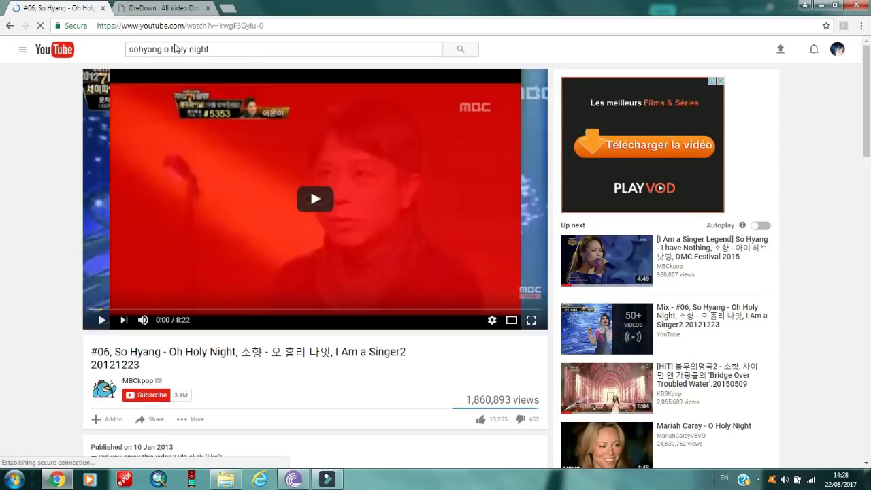
click(166, 7)
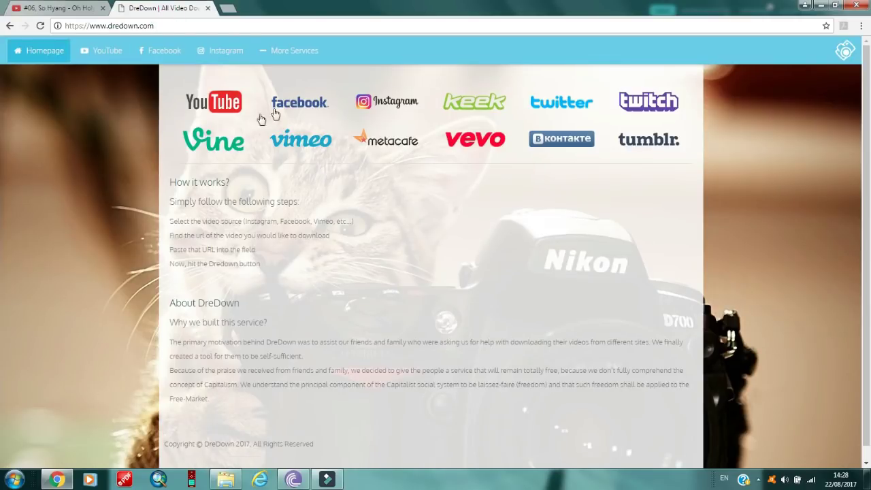
click(214, 102)
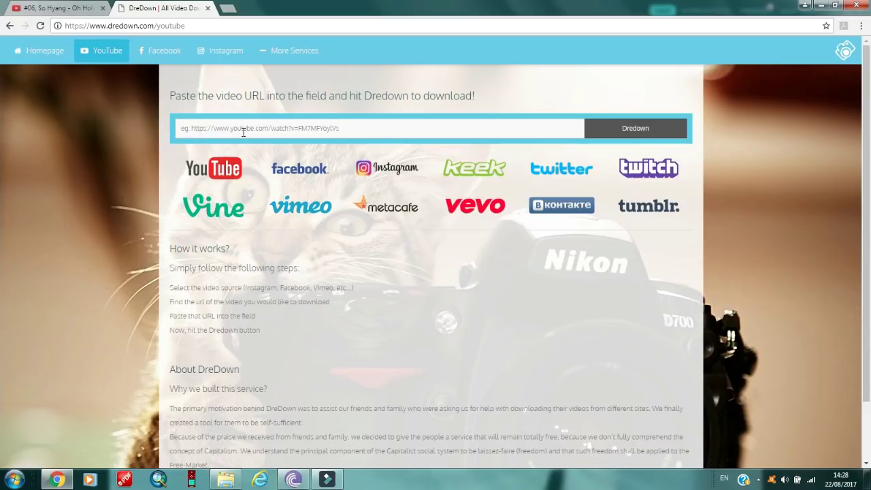
right_click(243, 130)
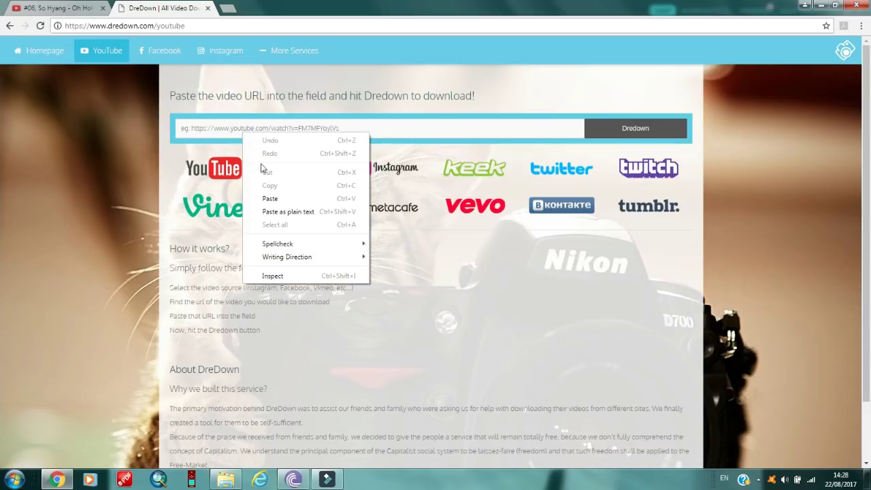
click(279, 199)
click(602, 136)
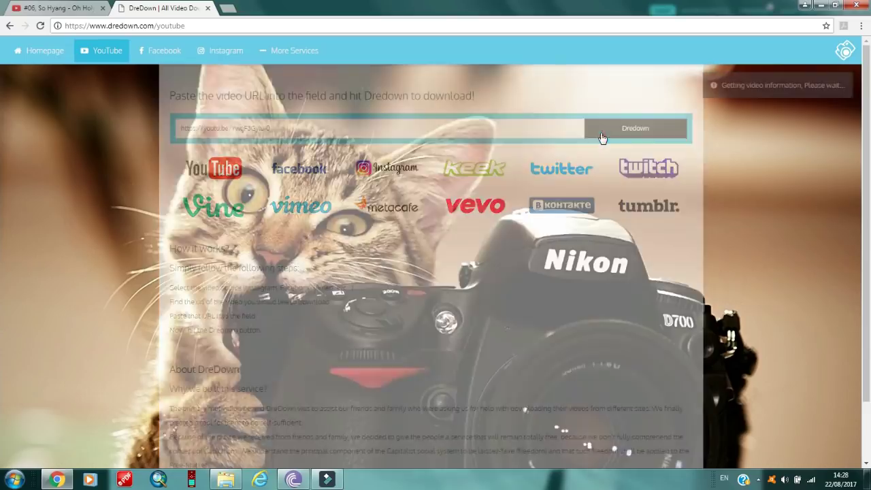
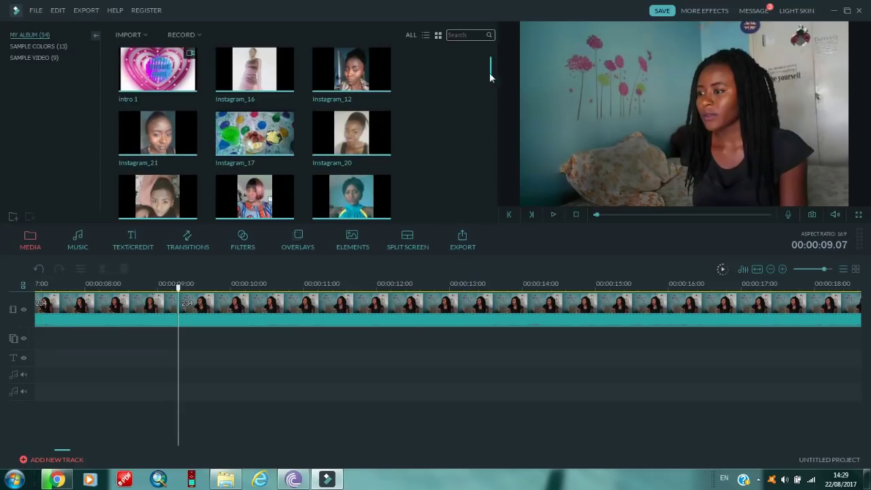
- Switch to Filmora and insert the intro 1 clip at the start of the video track, before the 234 clip
drag(59, 451, 34, 449)
drag(181, 88, 36, 314)
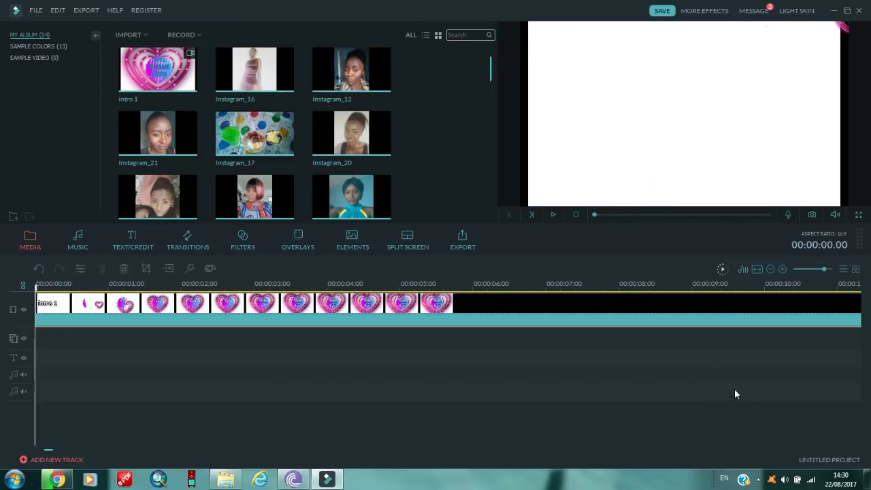
- Play the intro to 00:00:04.08, split it there and delete the part after the cut
click(553, 216)
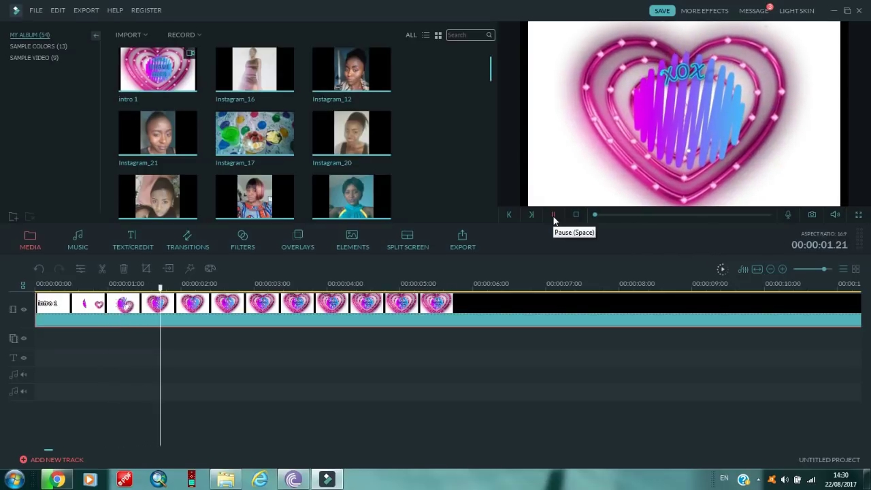
click(553, 215)
click(508, 323)
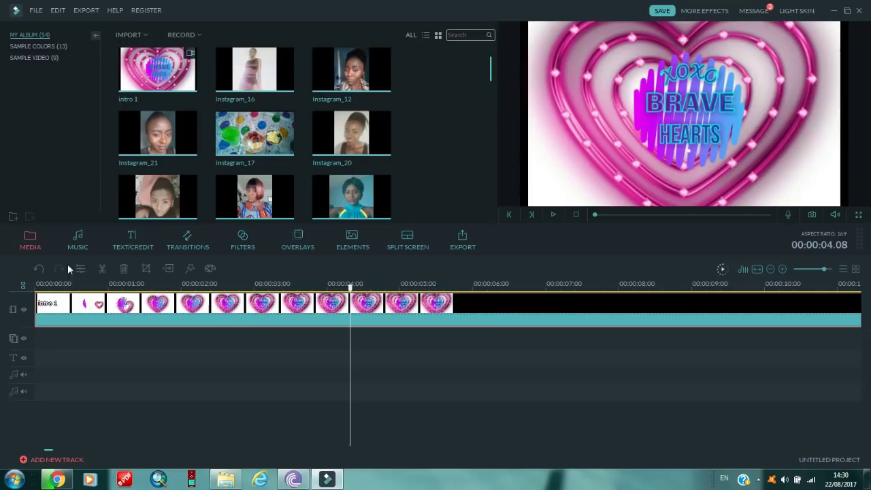
click(98, 265)
right_click(433, 308)
click(457, 297)
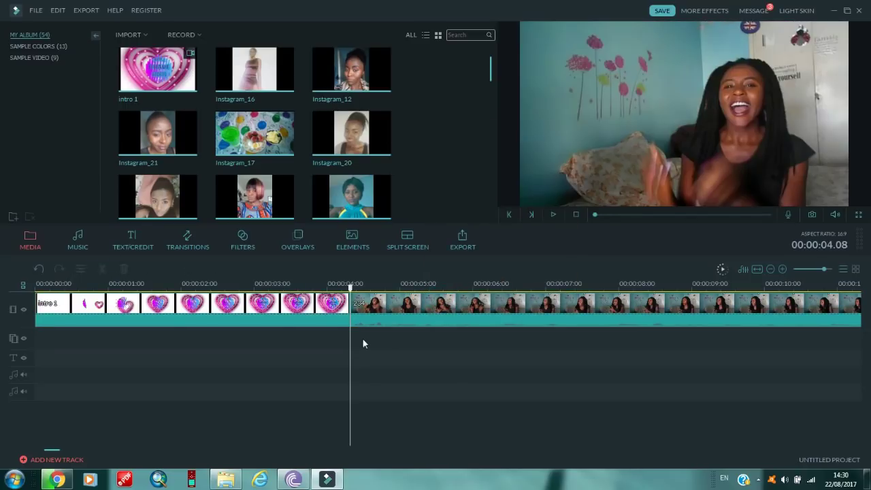
- Add the Erase transition at the cut between the intro 1 clip and the 234 clip
drag(358, 294, 19, 328)
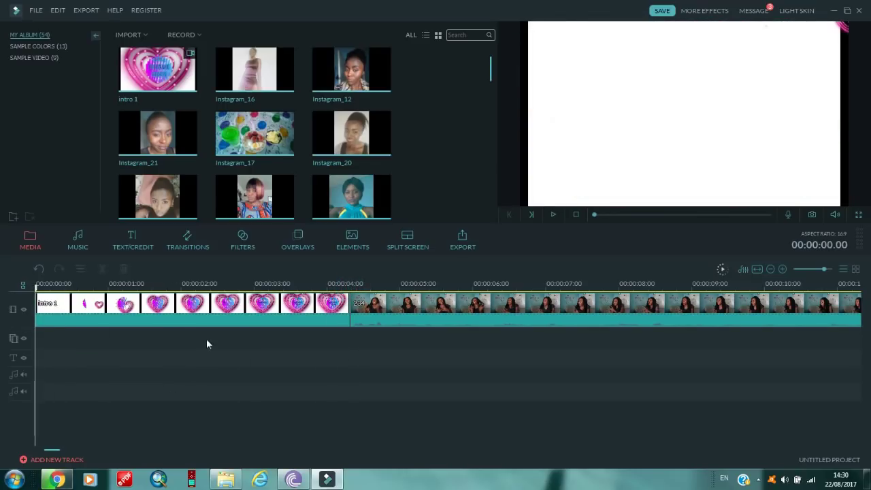
click(385, 320)
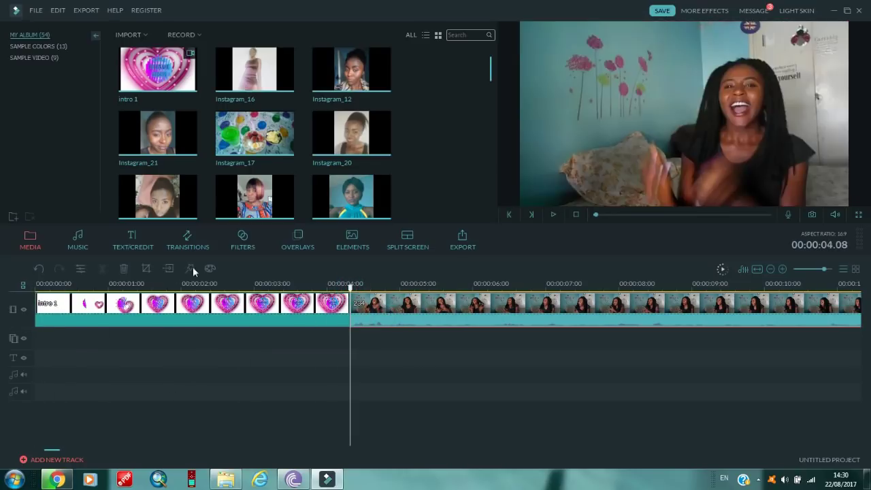
click(184, 239)
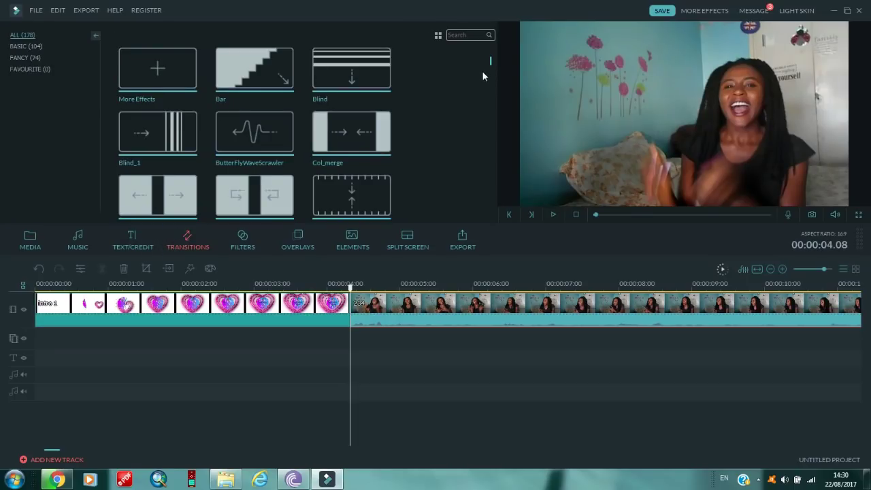
scroll(490, 62, down, 1)
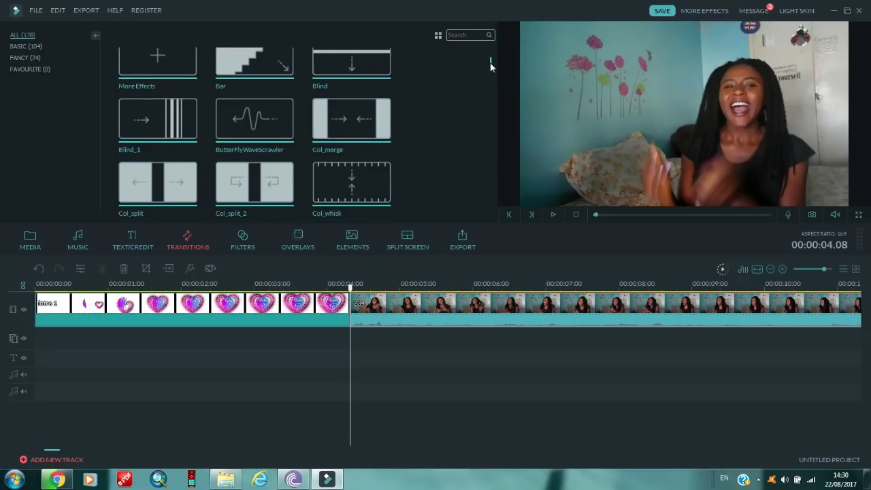
drag(490, 62, 489, 79)
mouse_move(361, 150)
mouse_down()
mouse_move(386, 138)
mouse_move(353, 313)
mouse_move(352, 305)
mouse_up()
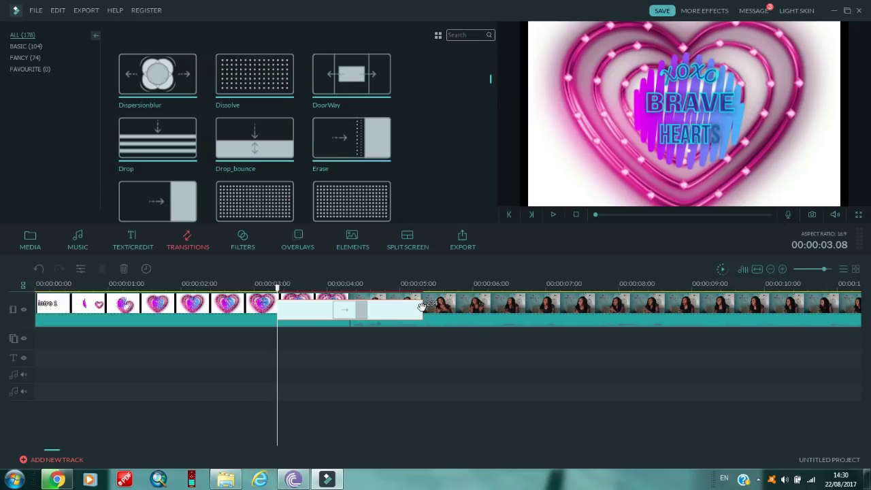
- Shorten the Erase transition so it ends at 00:00:04.14, and preview it from its start
drag(423, 308, 361, 310)
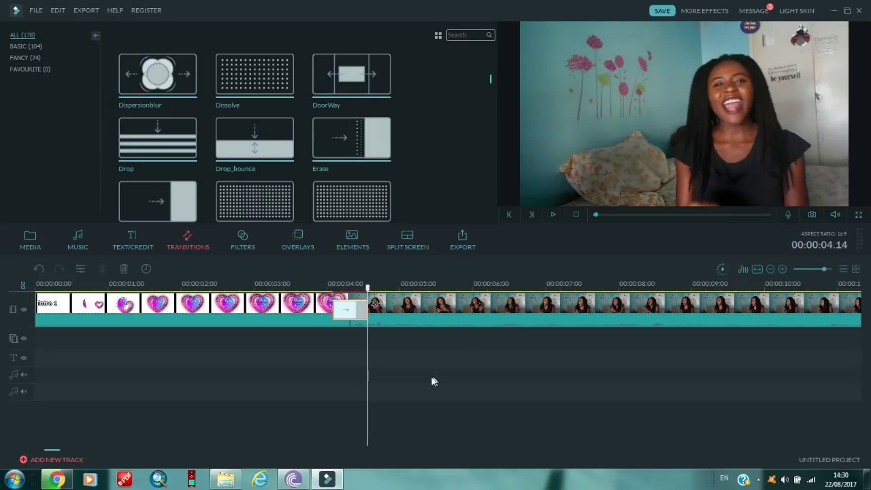
drag(368, 289, 333, 288)
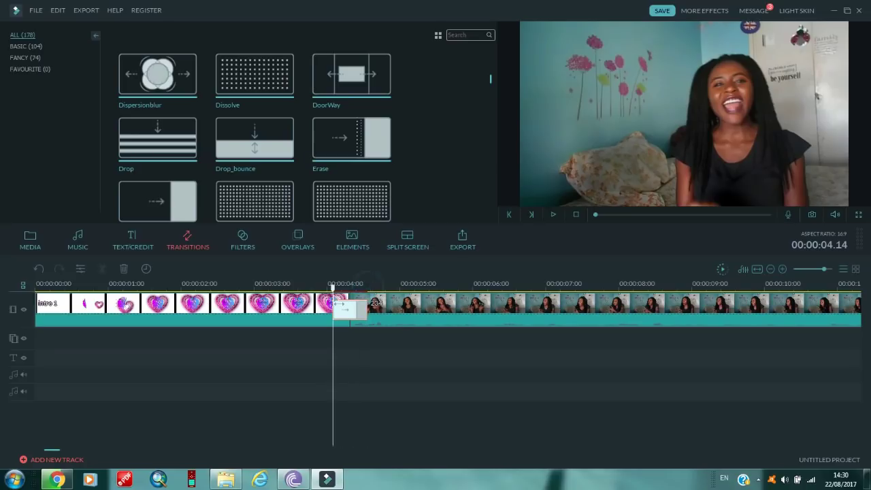
click(553, 215)
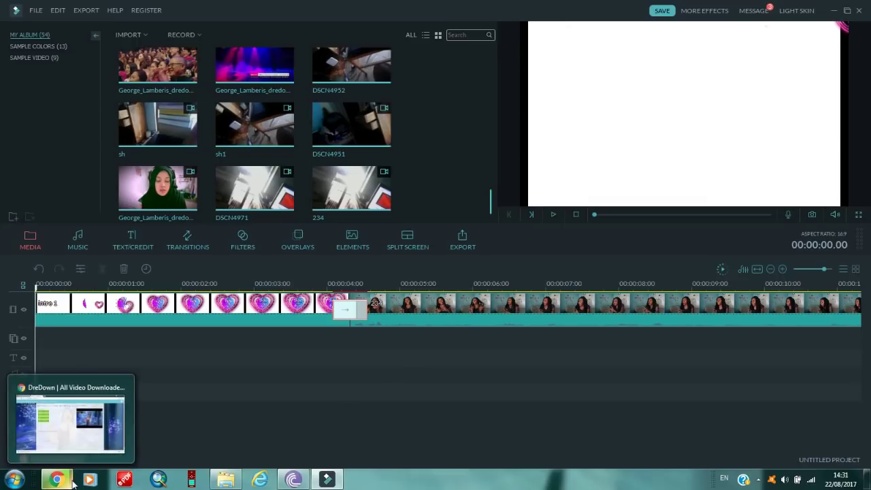
- Open the Téléchargements folder in the file explorer
click(227, 481)
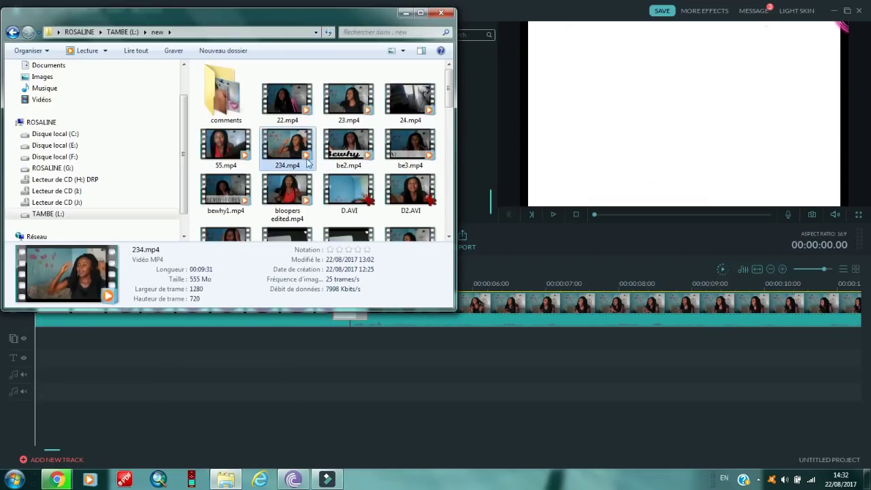
click(182, 64)
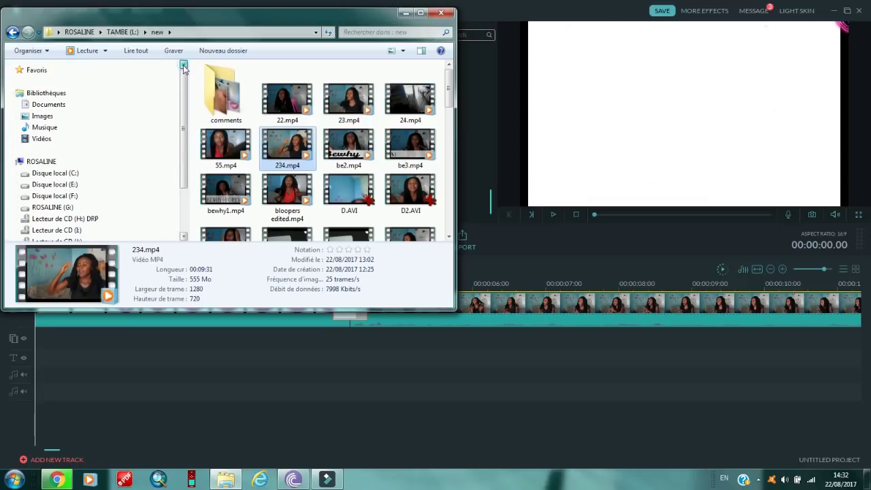
click(31, 74)
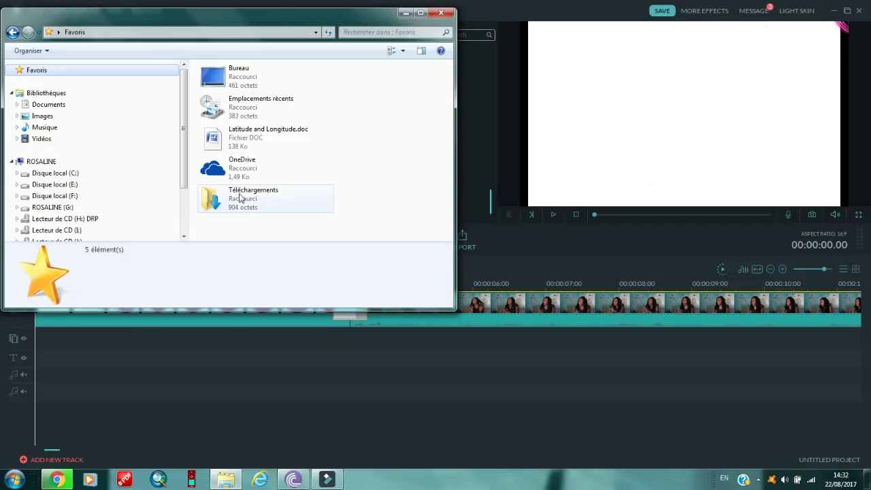
click(239, 196)
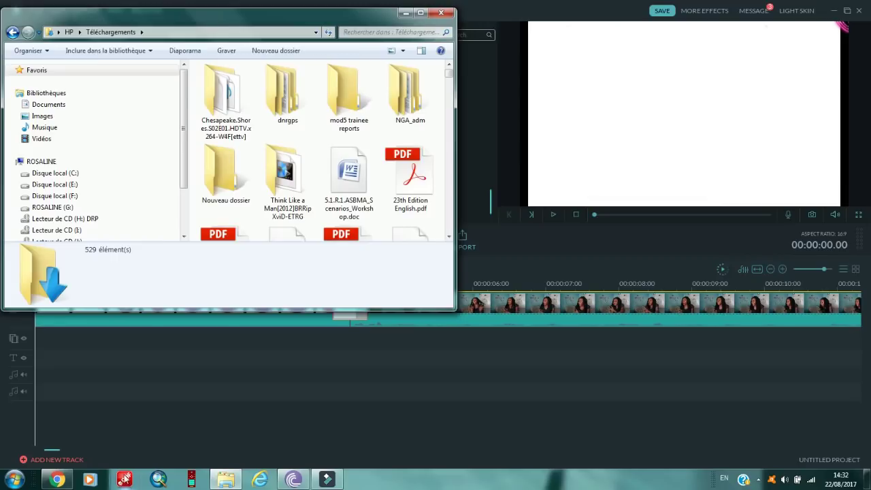
- Switch to Chrome and show the finished 3GP download in its folder
click(57, 480)
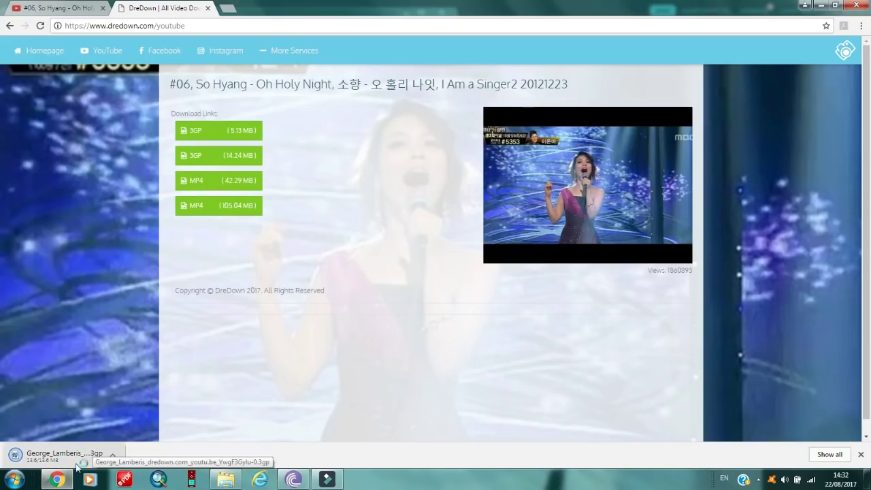
click(113, 456)
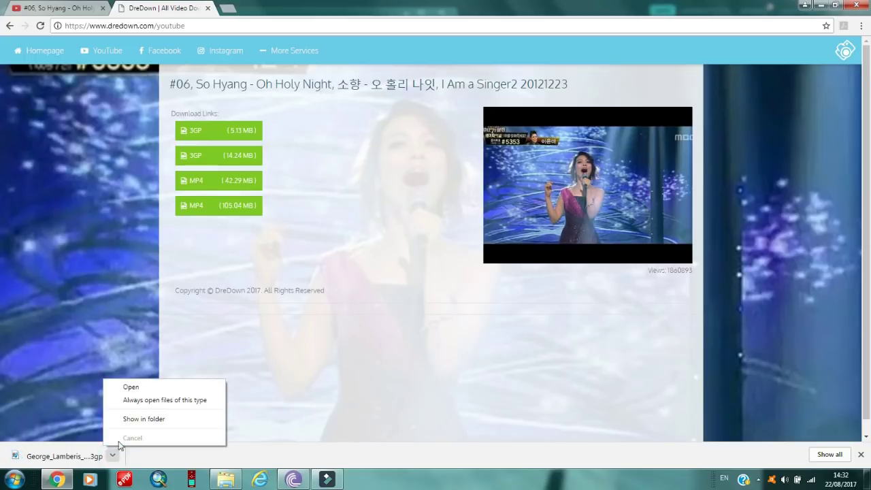
click(151, 421)
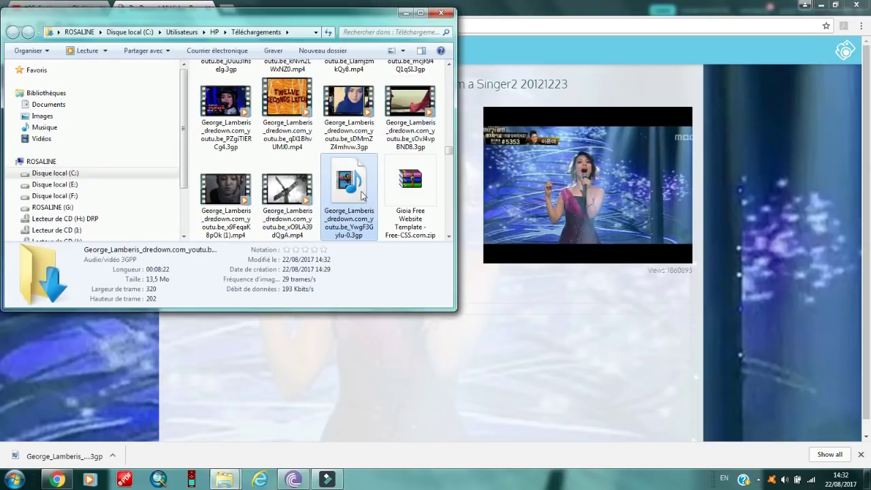
- Switch to Filmora and import the downloaded 3GP clip from the folder into the media album
click(327, 480)
mouse_move(230, 482)
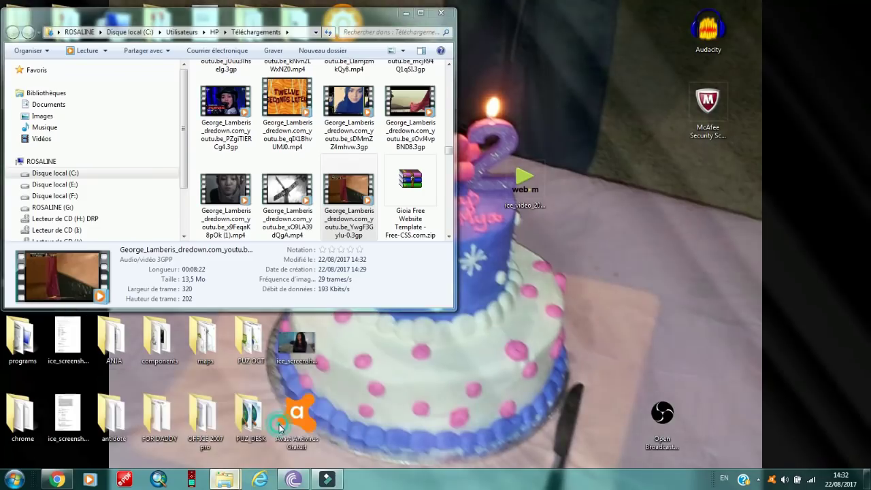
click(281, 429)
drag(394, 209, 468, 175)
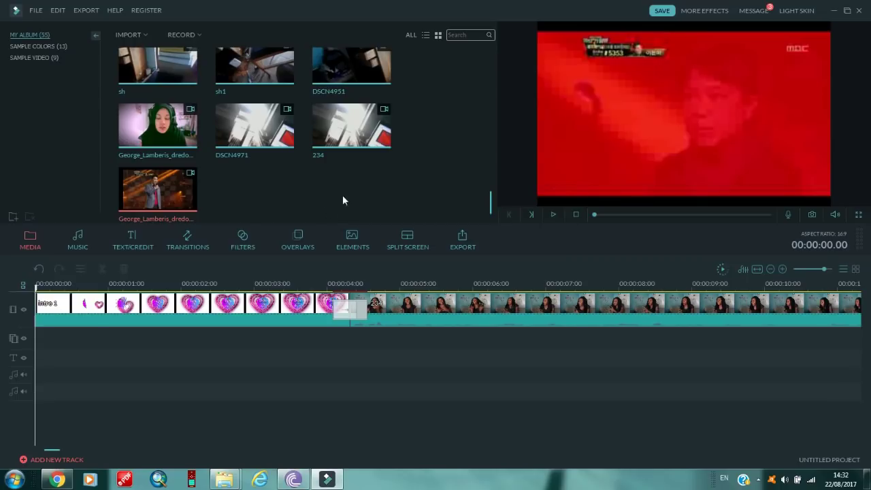
- Play the 234 footage from the cut at 00:00:13.15 and place the downloaded clip on the overlay track at 00:00:14.14
drag(374, 325, 354, 315)
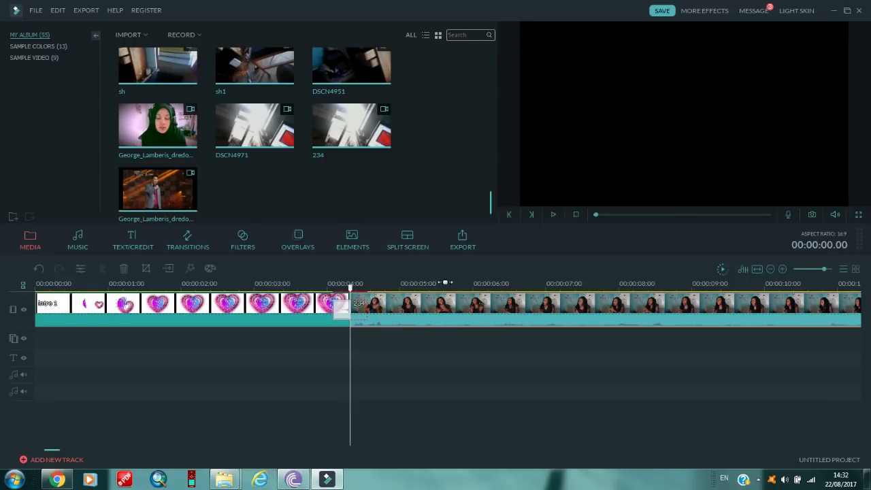
click(818, 269)
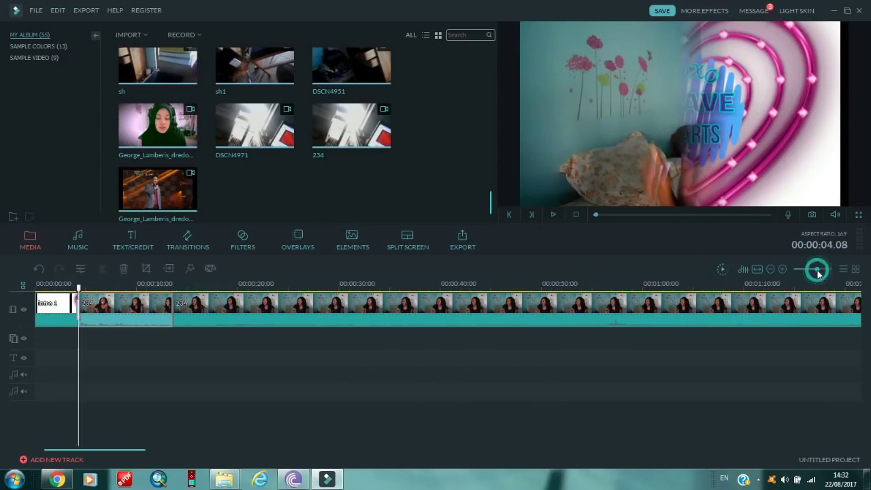
click(224, 308)
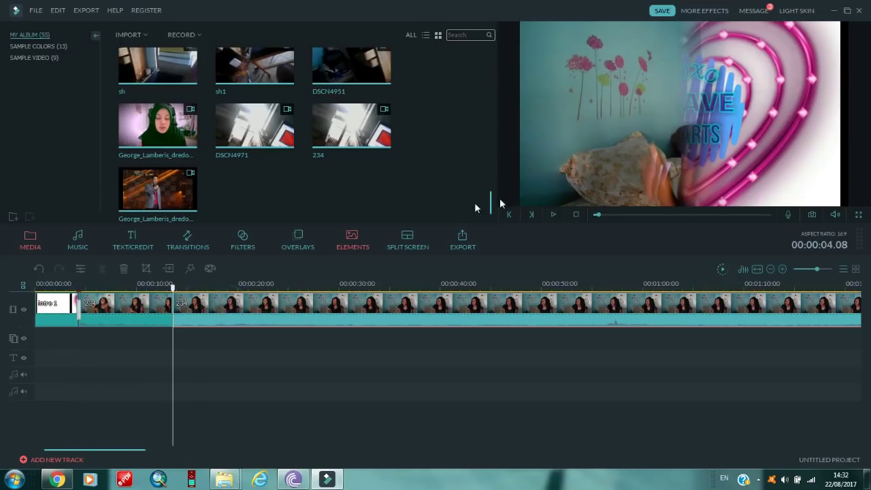
click(826, 269)
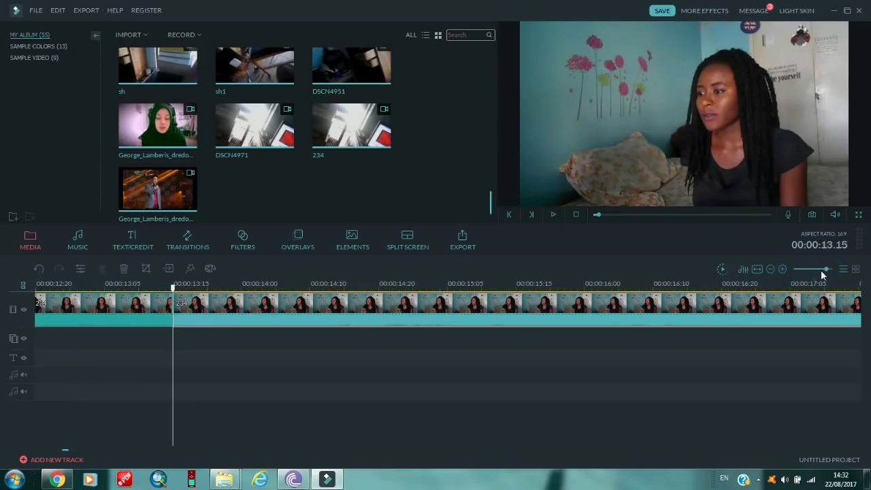
click(555, 215)
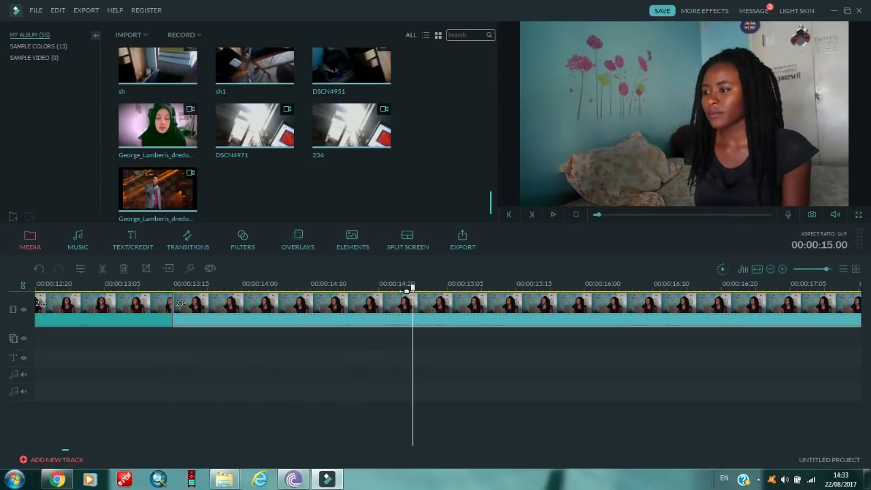
drag(412, 289, 338, 306)
drag(194, 219, 340, 337)
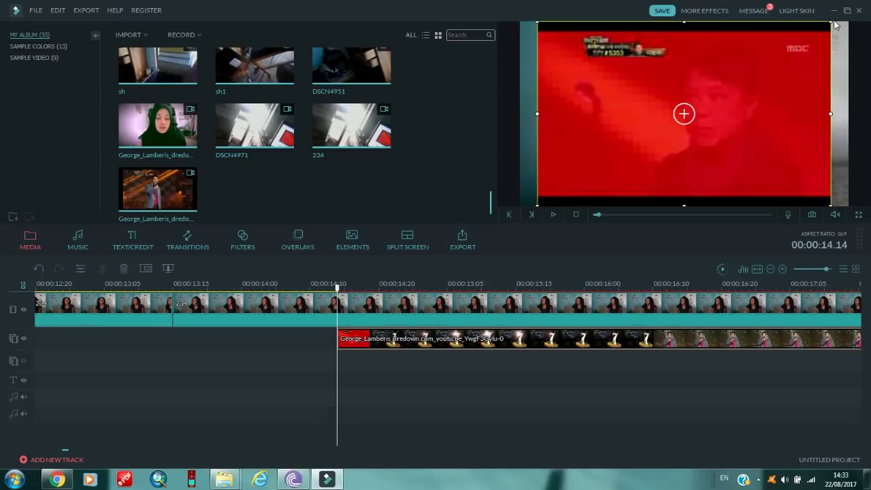
- Shrink the overlay clip to a small picture-in-picture and fit it into the lower-left corner of the video frame
drag(830, 22, 703, 103)
drag(678, 141, 663, 145)
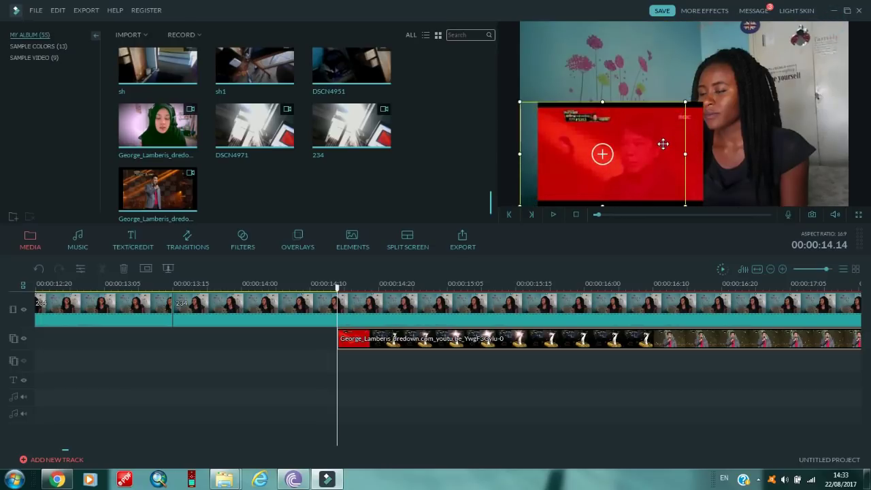
drag(685, 102, 678, 119)
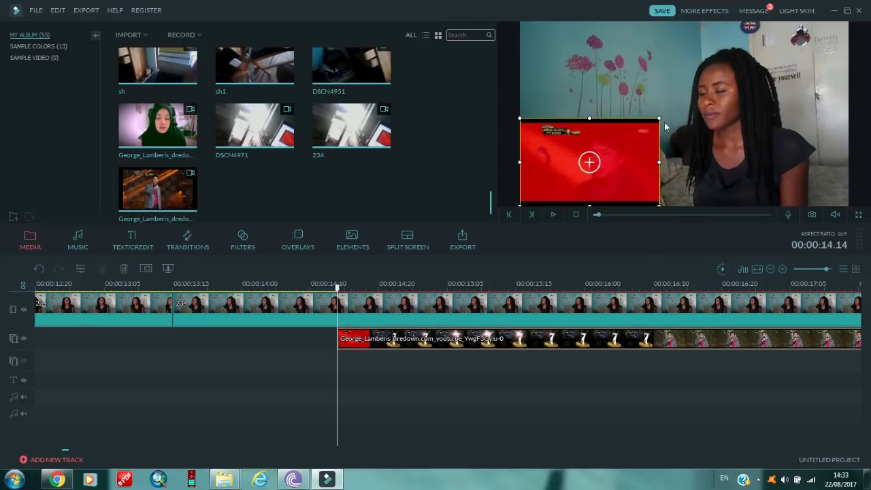
drag(660, 119, 662, 117)
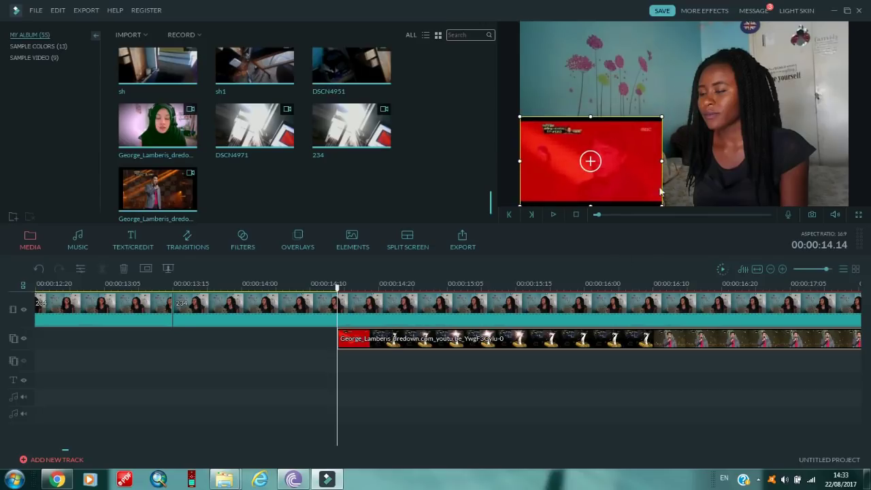
- Set the overlay clip's audio volume to 68
drag(338, 289, 178, 348)
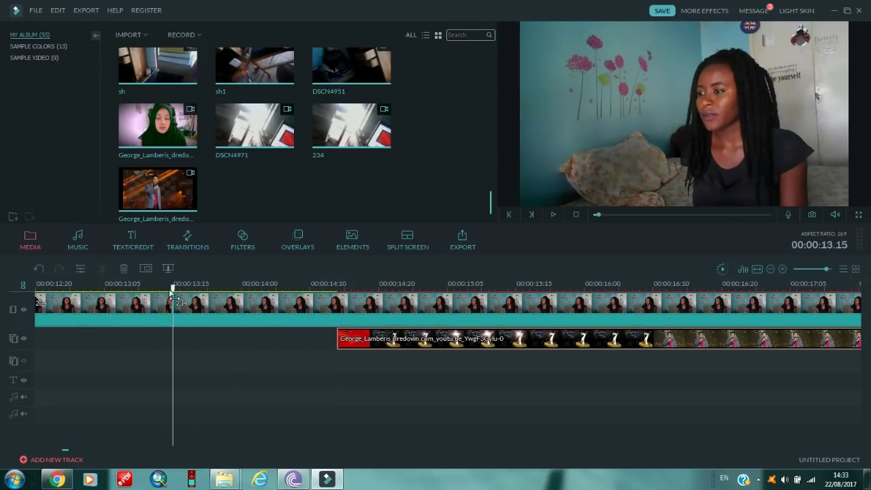
right_click(359, 340)
click(386, 256)
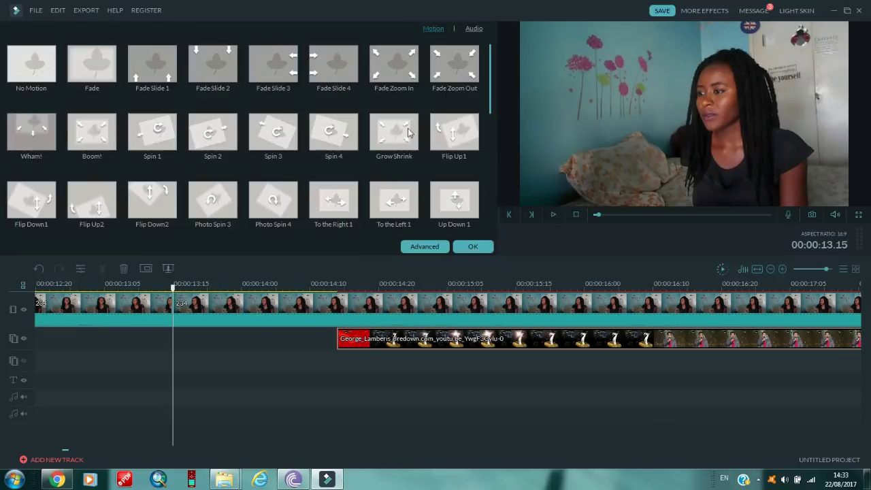
click(477, 29)
click(474, 28)
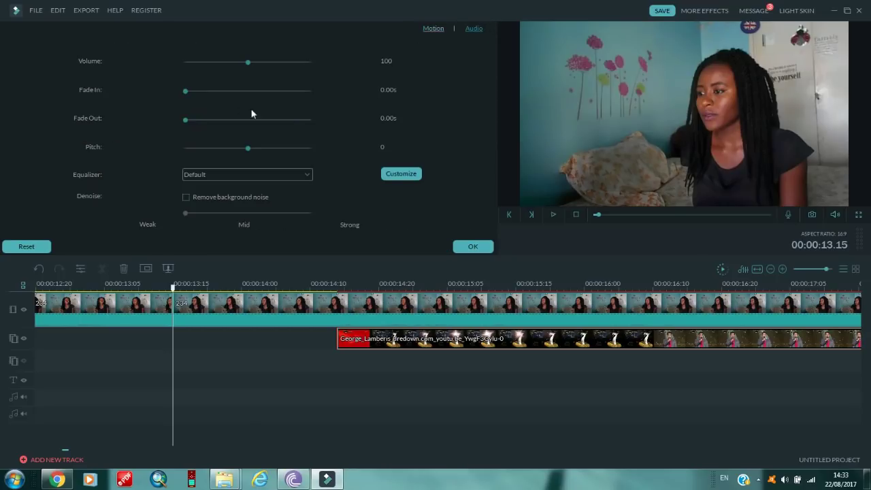
click(228, 63)
- Check the 234 clip's volume and preview the overlay clip from its start for about three seconds
click(413, 318)
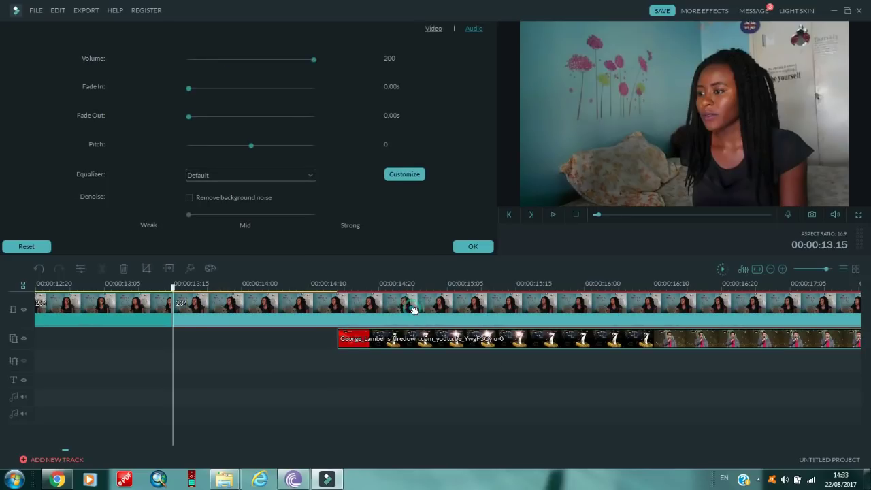
double_click(349, 343)
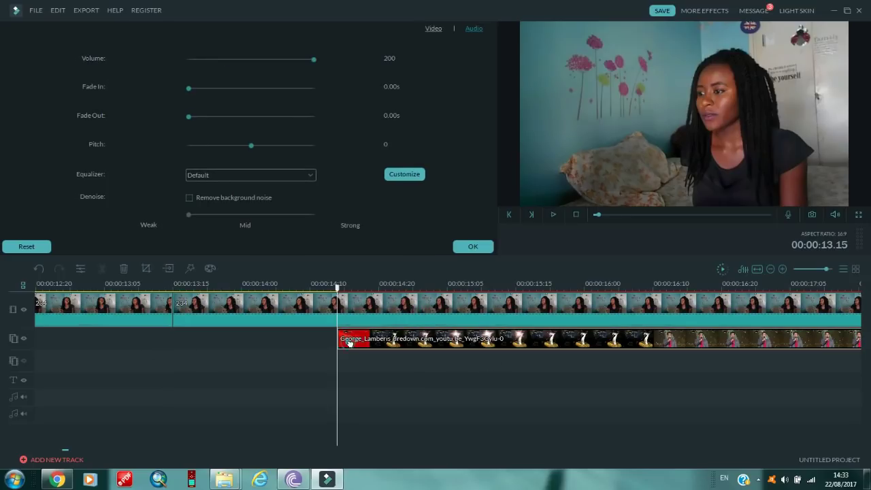
click(552, 216)
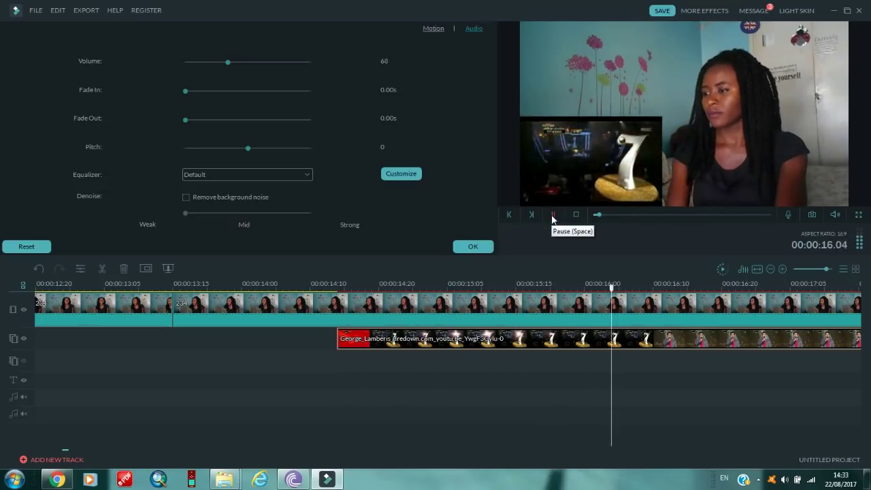
click(552, 215)
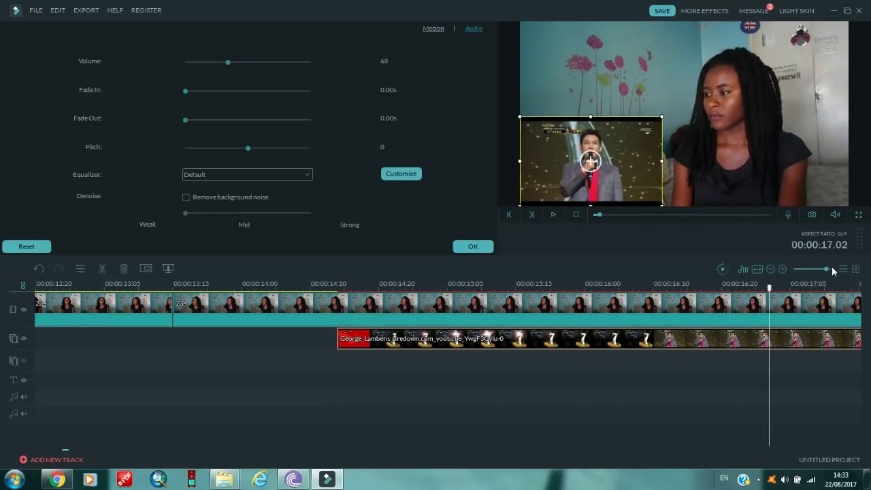
- Shift the overlay clip earlier to start at 00:00:14.12, previewing its sync with the 234 footage
drag(832, 272, 839, 273)
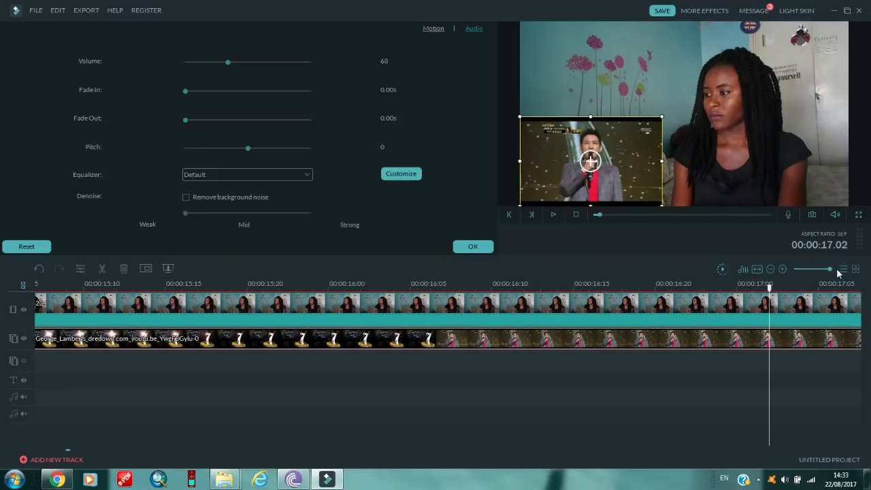
scroll(69, 453, up, 2)
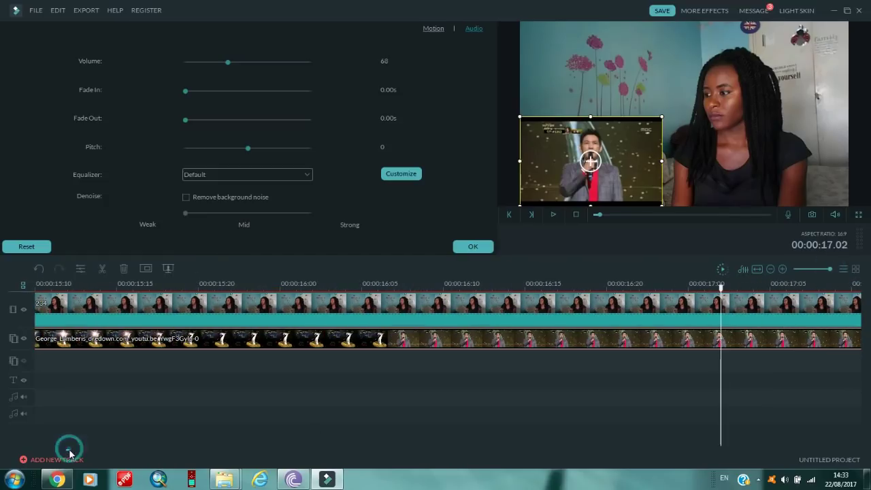
click(169, 343)
drag(171, 342, 153, 346)
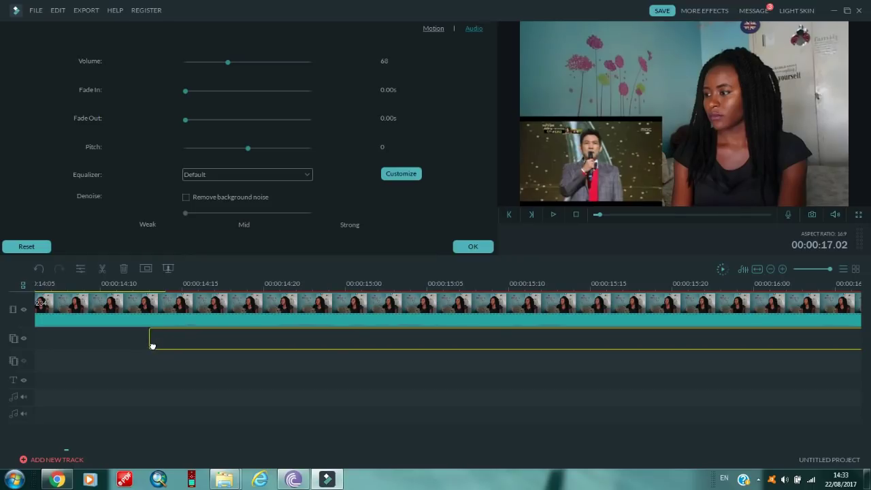
click(554, 216)
click(553, 215)
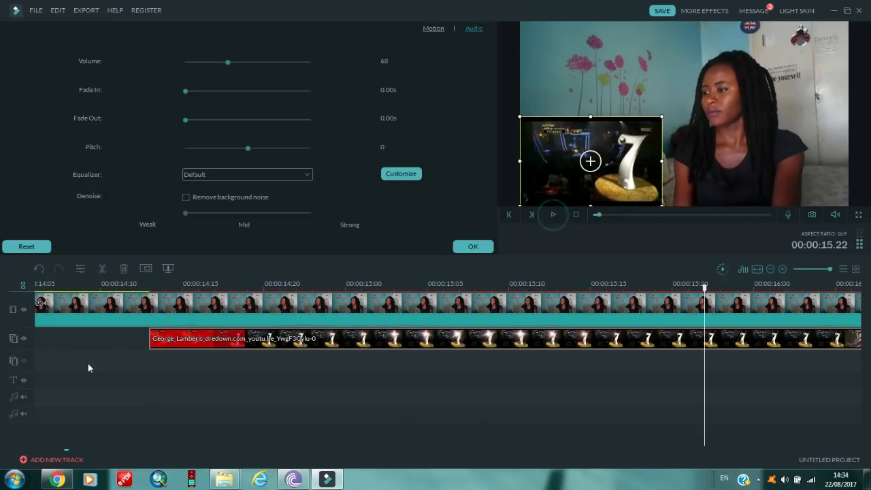
drag(156, 338, 148, 330)
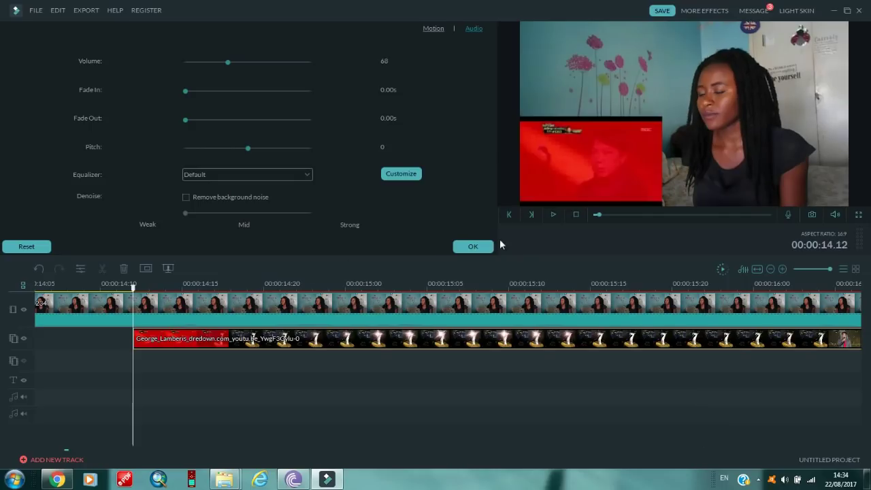
- Play the combined video from 00:00:14.12 to 00:00:48.15 and compare where the overlay and 234 clips end
click(553, 215)
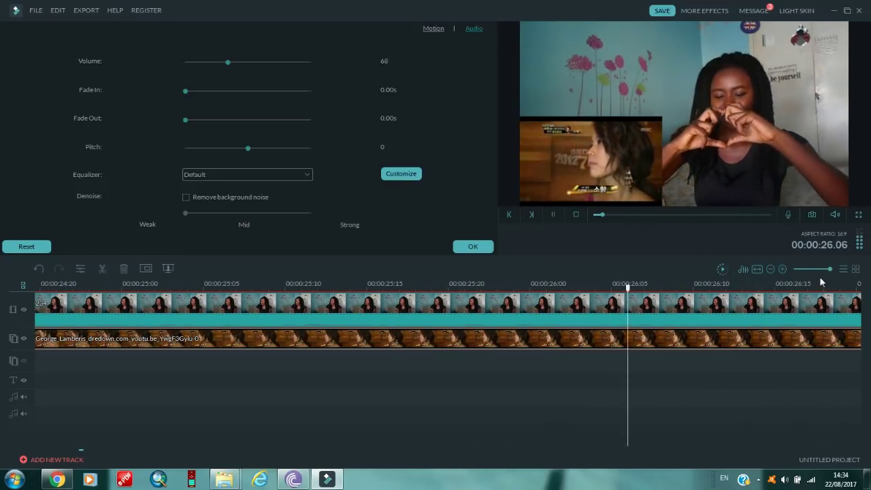
click(820, 269)
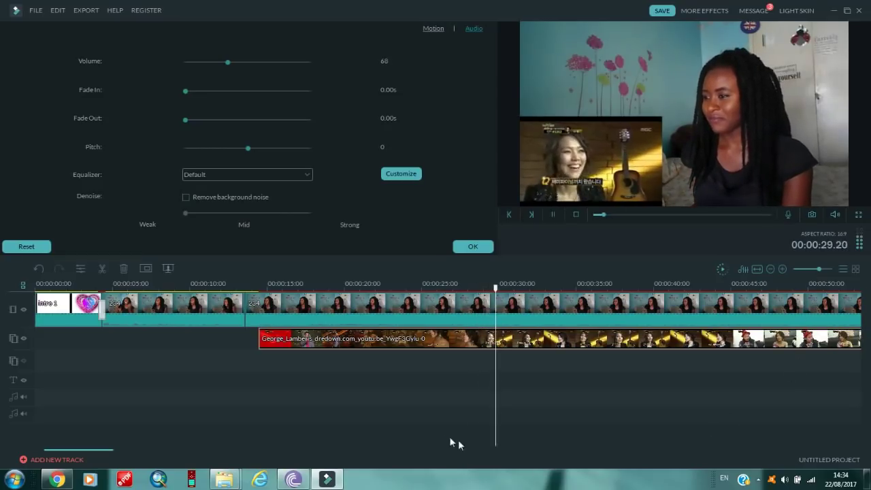
click(815, 269)
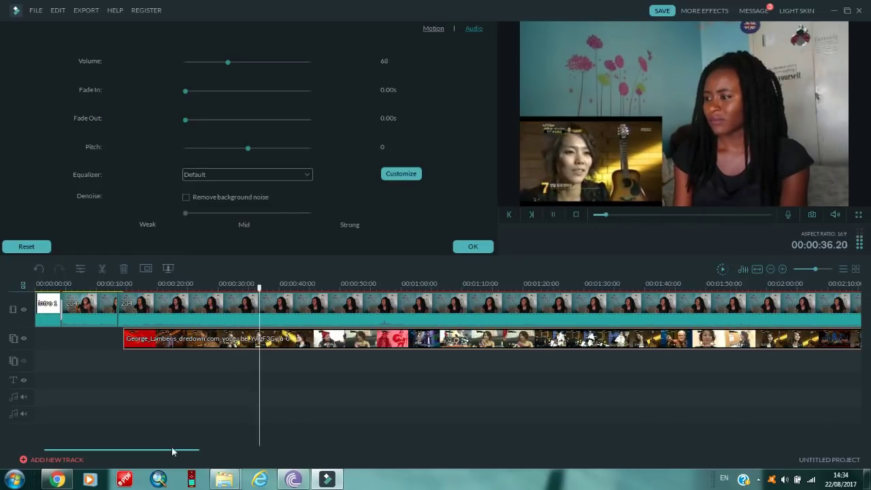
drag(173, 449, 342, 440)
drag(442, 438, 723, 411)
drag(815, 270, 807, 269)
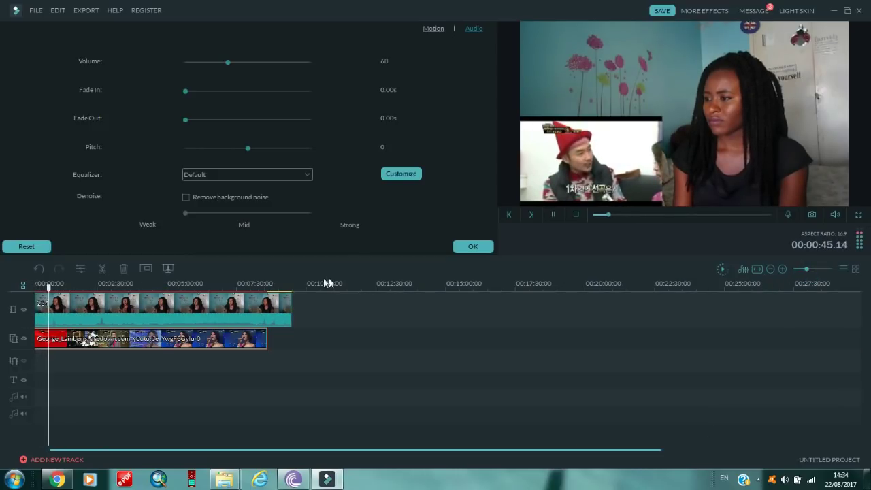
click(553, 214)
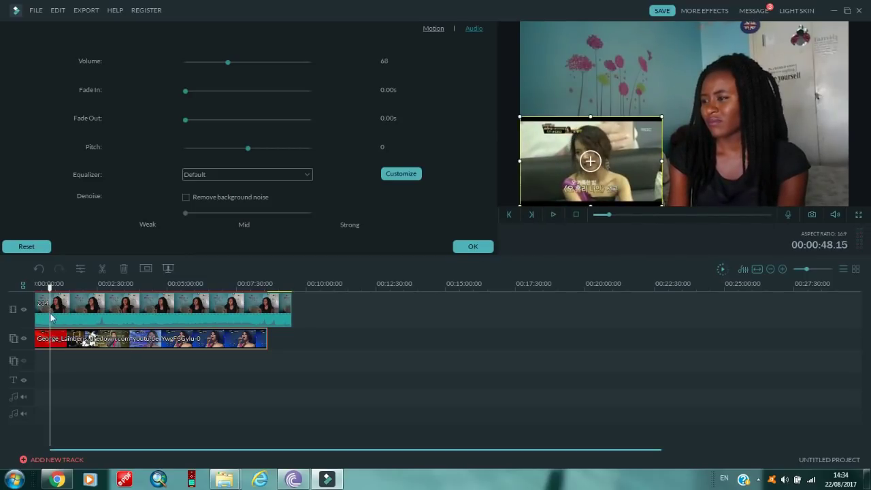
- Preview the 234 footage from the end of the overlay clip to 00:08:37.17
drag(49, 287, 267, 300)
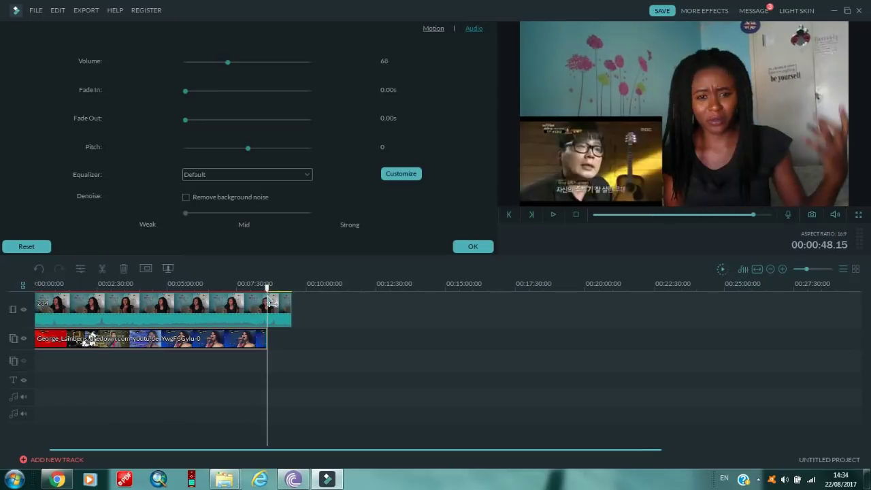
click(553, 216)
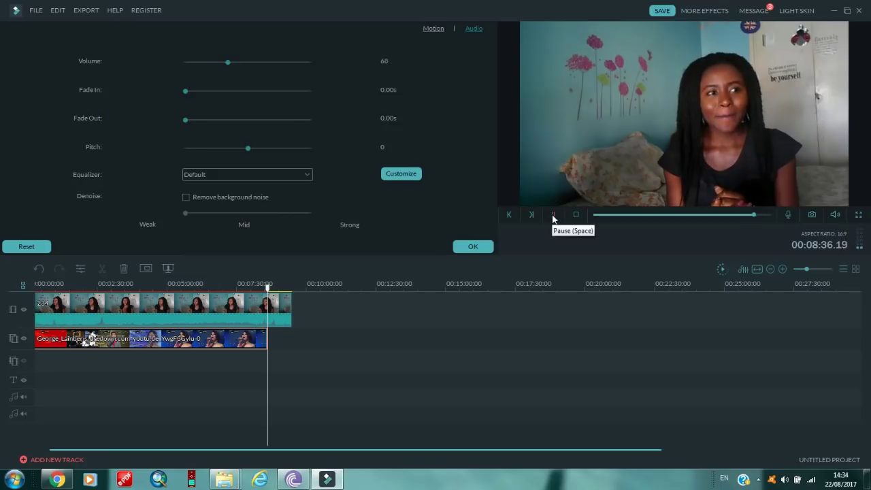
click(554, 216)
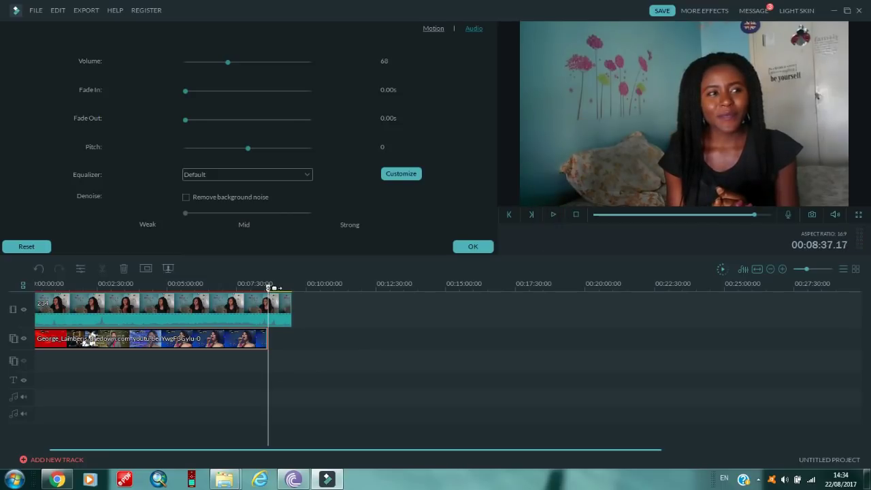
drag(294, 449, 279, 451)
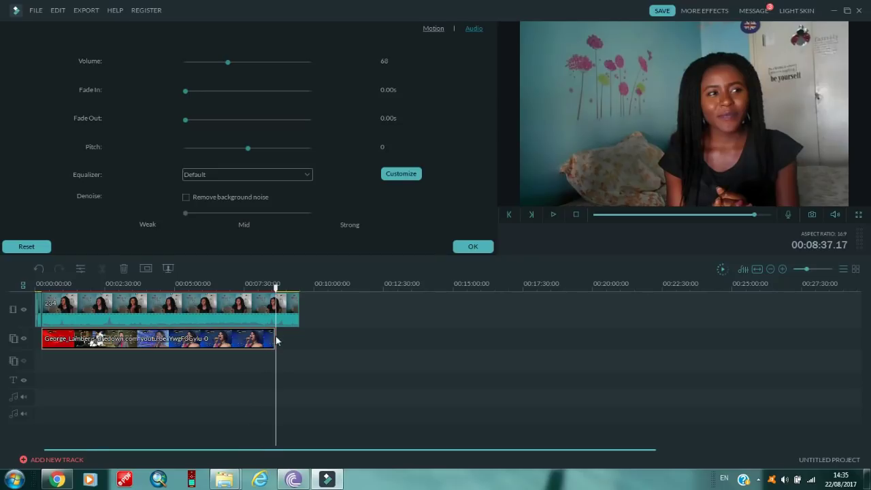
- Find the end of the watched performance, split the overlay clip at 00:08:11.07, and delete the part after the cut
drag(276, 288, 225, 286)
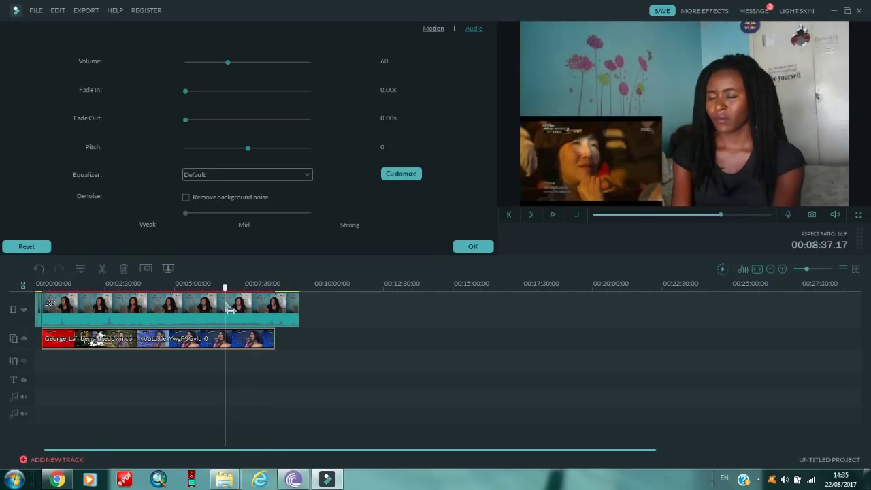
click(554, 215)
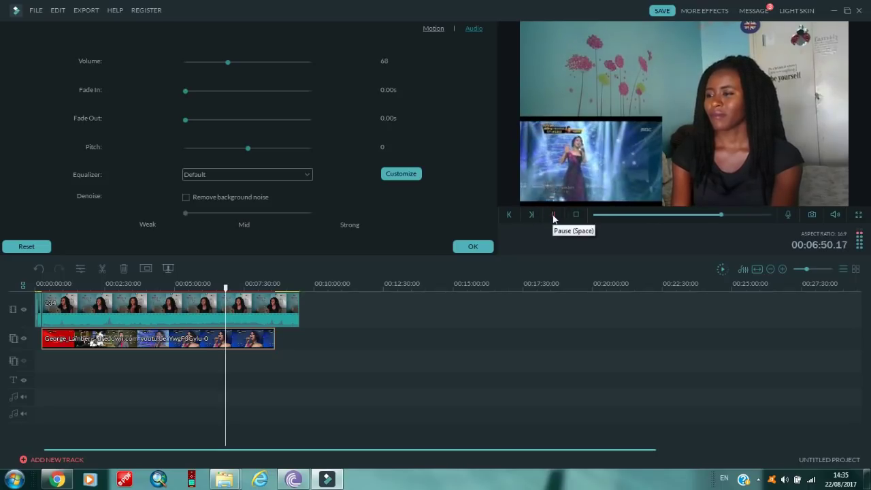
click(227, 287)
drag(230, 288, 252, 287)
click(554, 215)
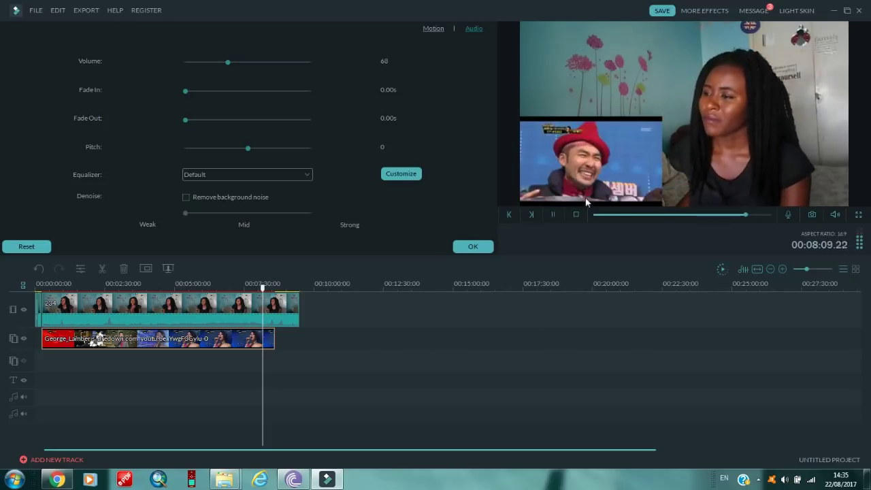
click(555, 215)
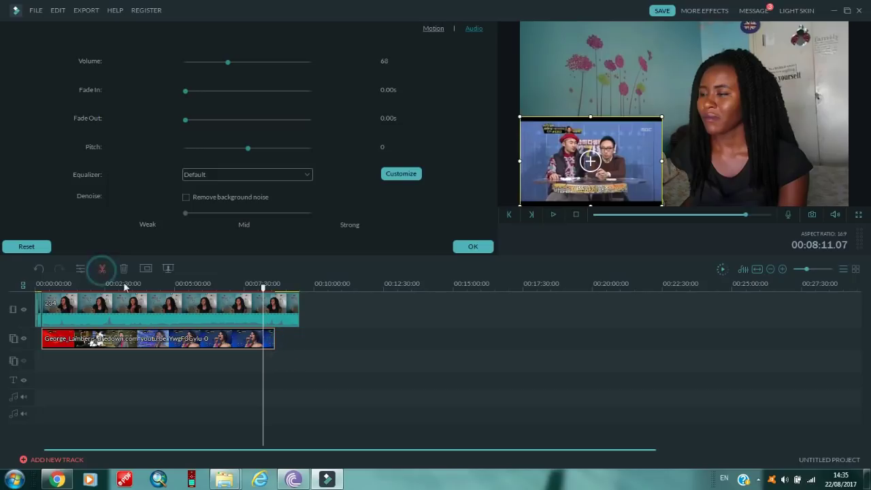
right_click(271, 340)
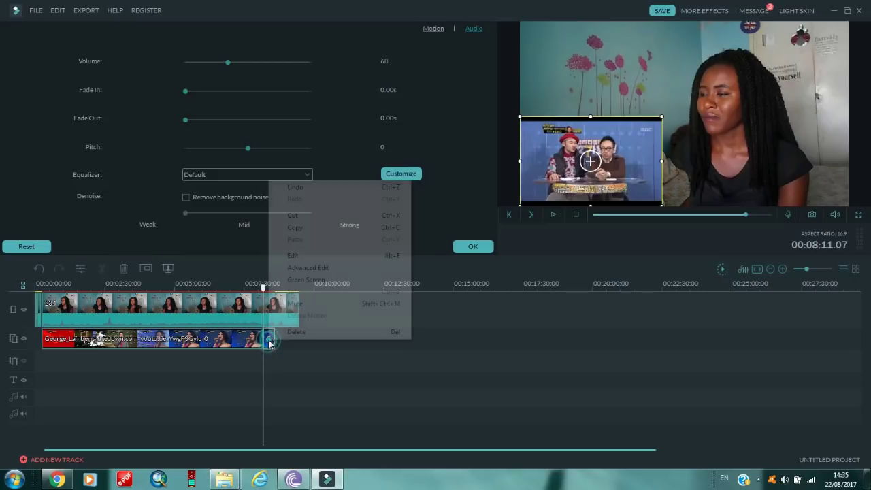
click(283, 332)
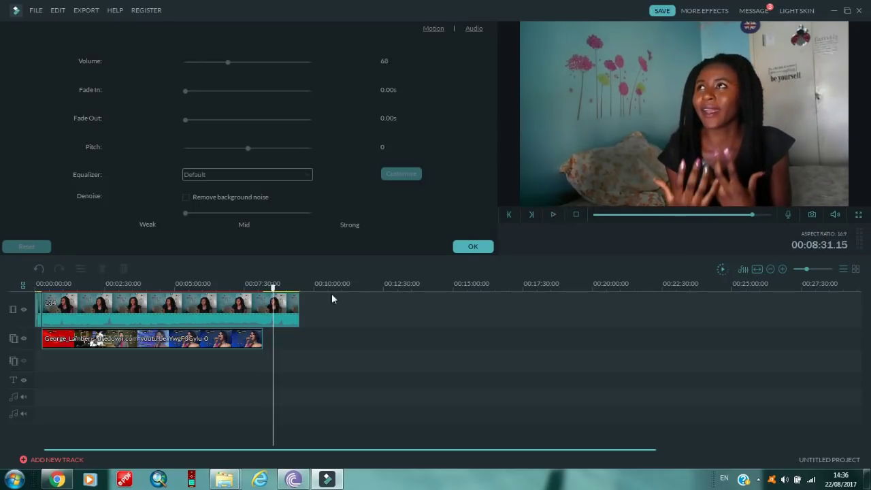
- Split both the 234 clip and the overlay clip at 00:06:12.01
drag(277, 291, 179, 291)
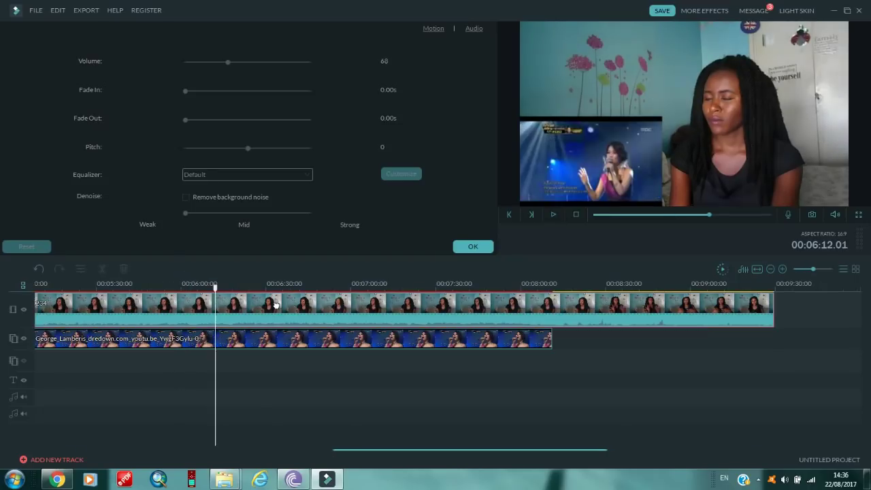
scroll(150, 281, up, 2)
click(102, 268)
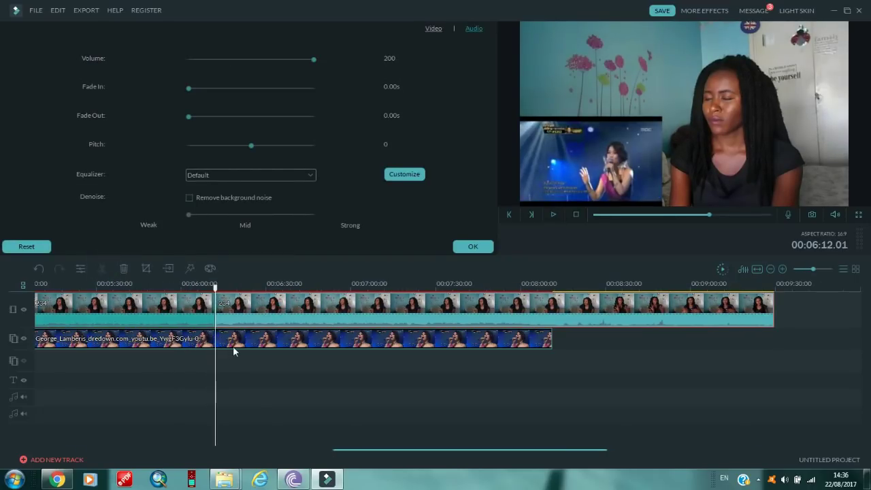
click(233, 345)
click(102, 268)
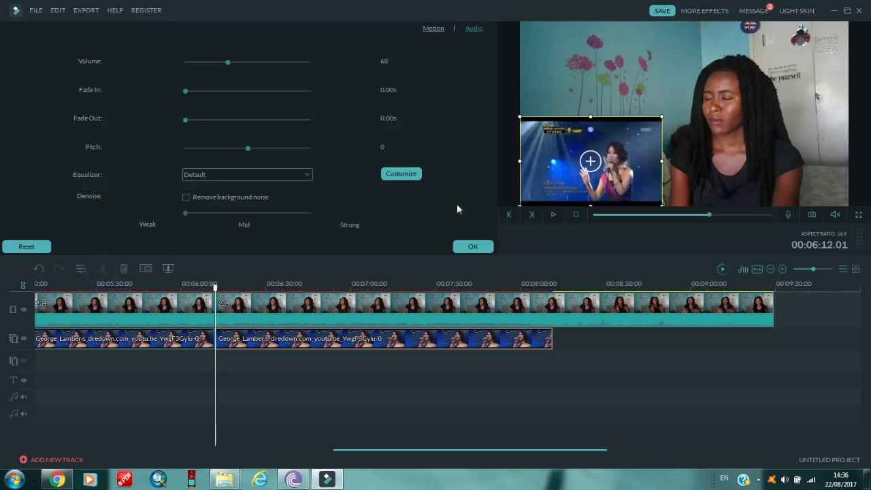
- Play the highlight through to 00:06:37.11 and split both the 234 clip and the overlay clip there
click(553, 215)
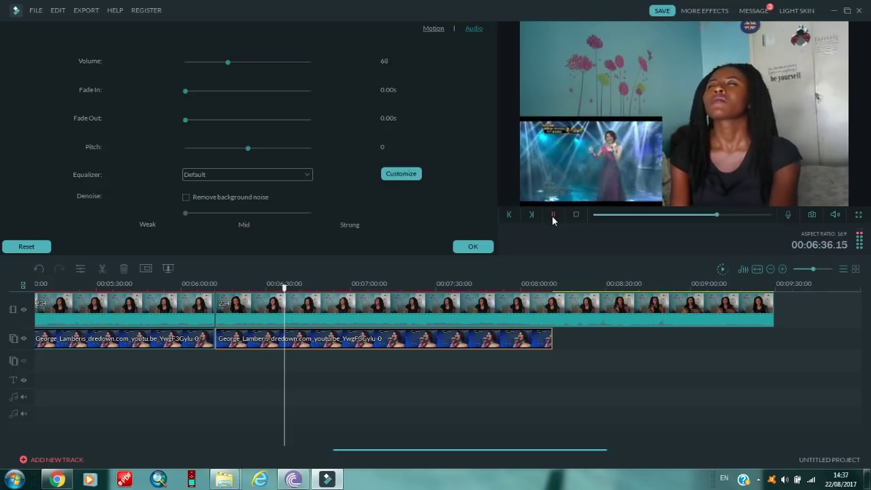
click(553, 215)
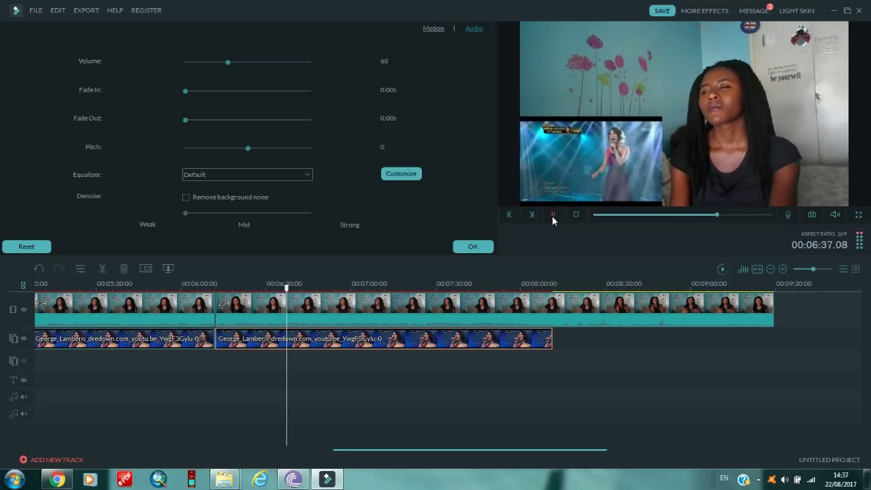
click(327, 318)
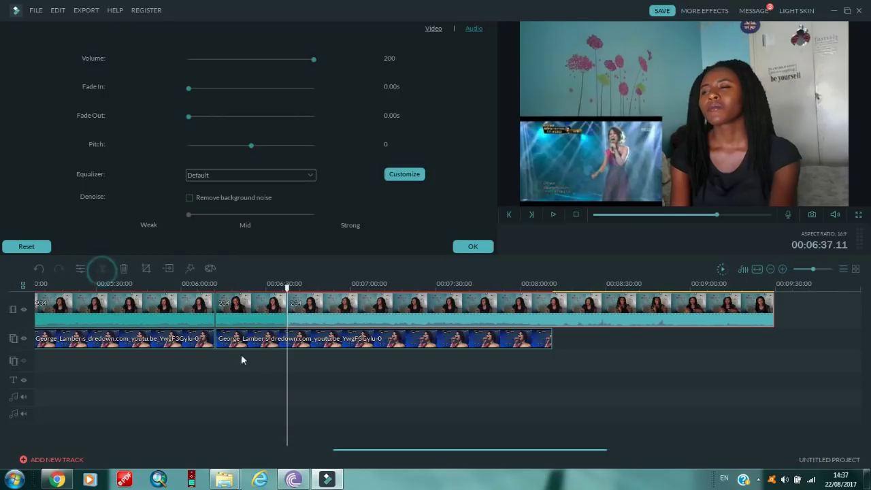
click(310, 340)
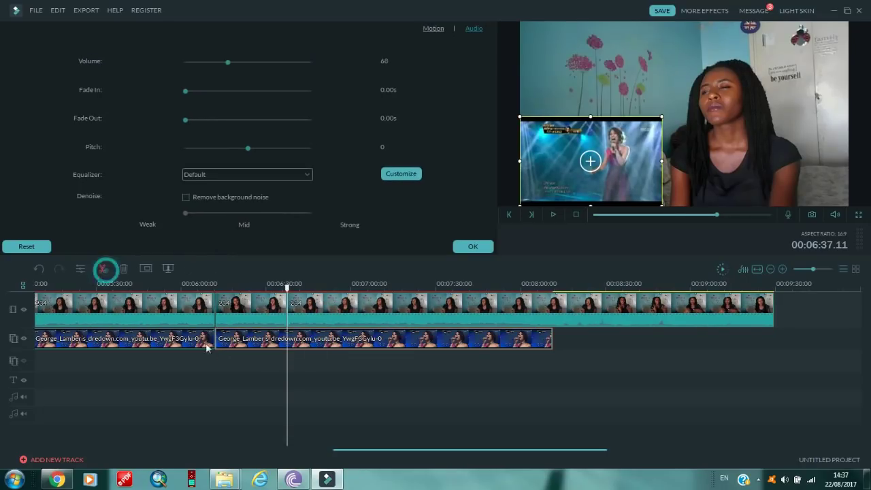
key(ctrl+b)
- Copy the 234 and overlay segments between 00:06:12.01 and 00:06:37.11 and paste them at the timeline's start, before the intro
right_click(262, 310)
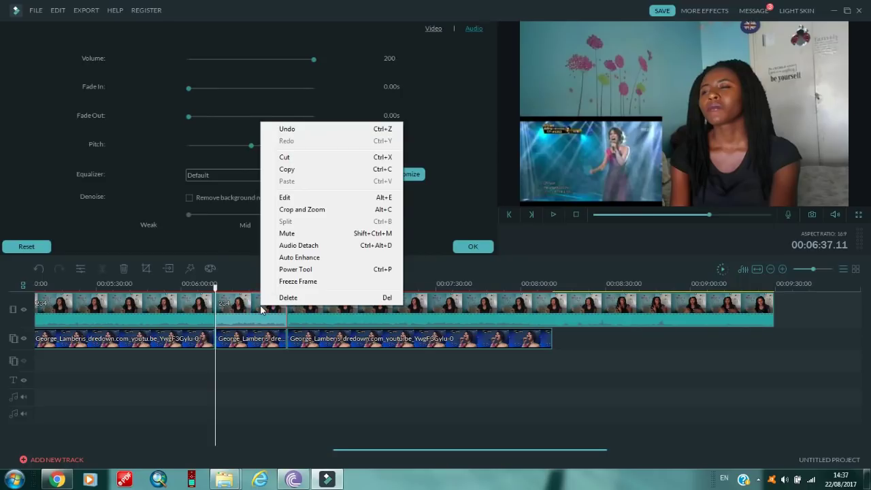
click(287, 170)
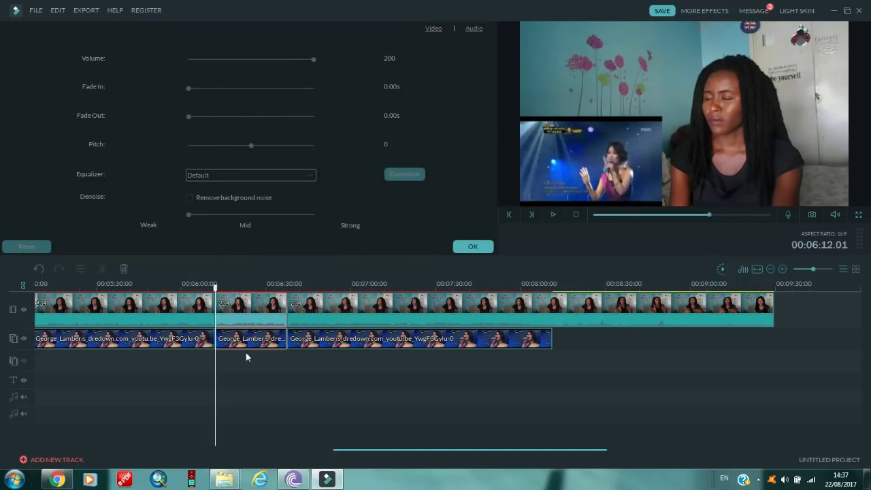
drag(709, 217, 567, 221)
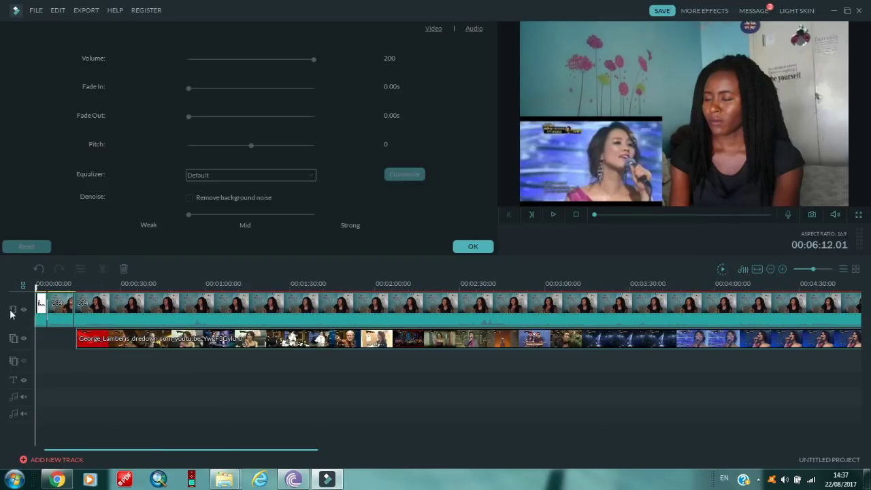
right_click(36, 315)
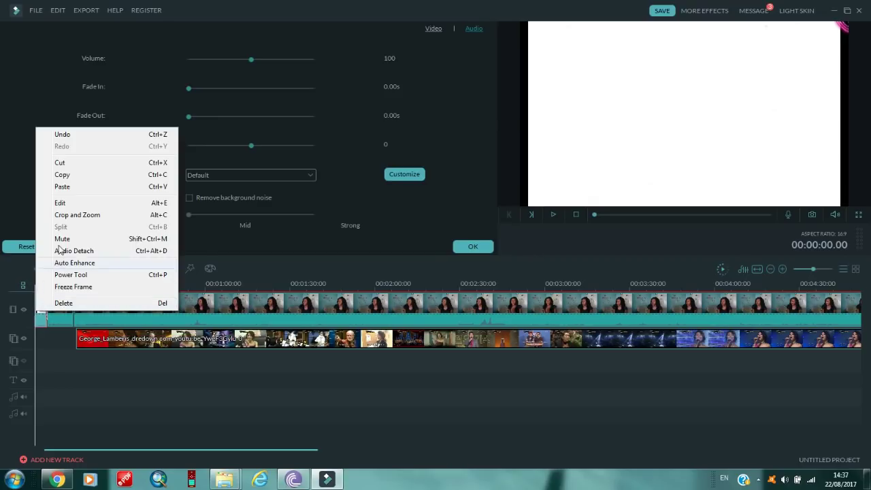
click(62, 186)
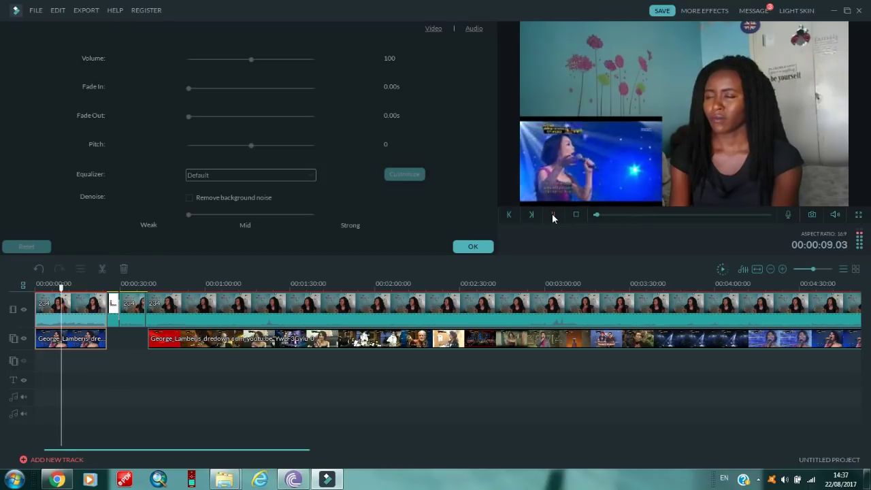
- Split the pasted 234 and overlay segments at 00:00:06.05 and preview playback from the cut
click(553, 215)
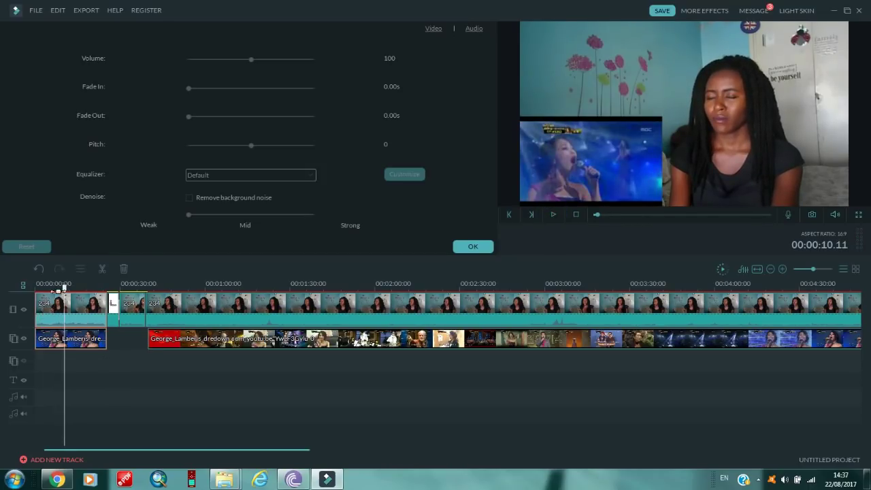
drag(66, 291, 56, 292)
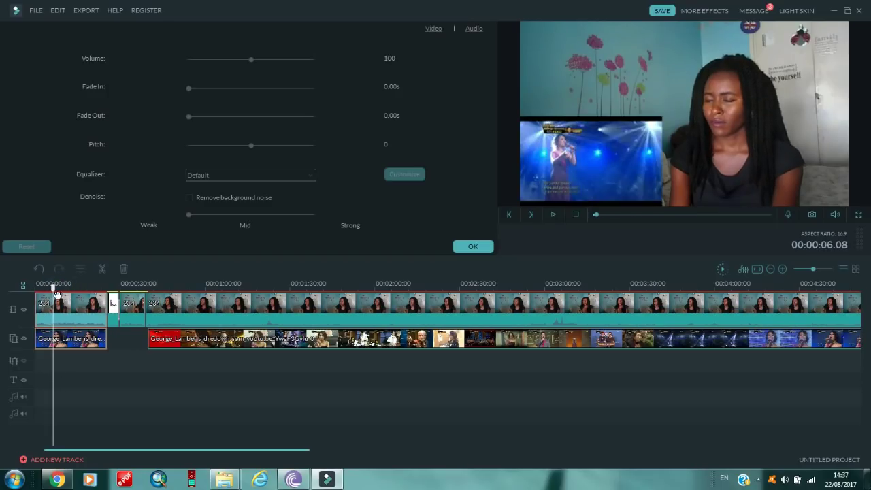
click(823, 269)
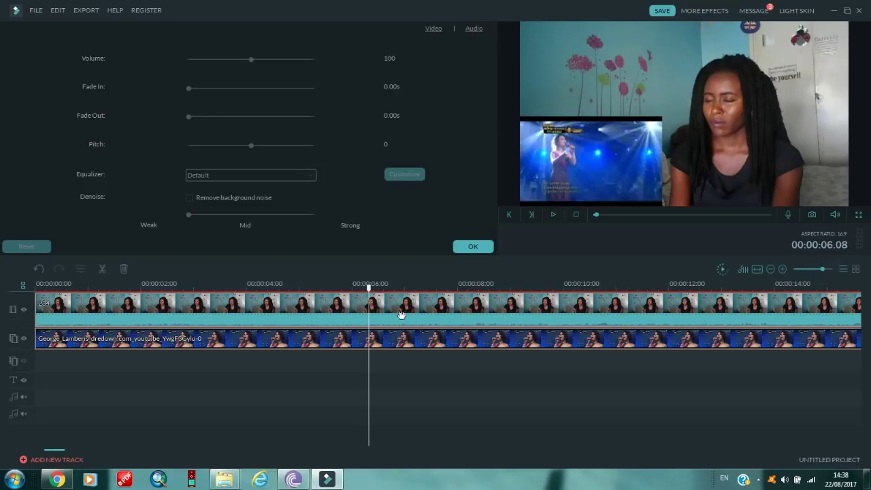
drag(373, 297, 364, 293)
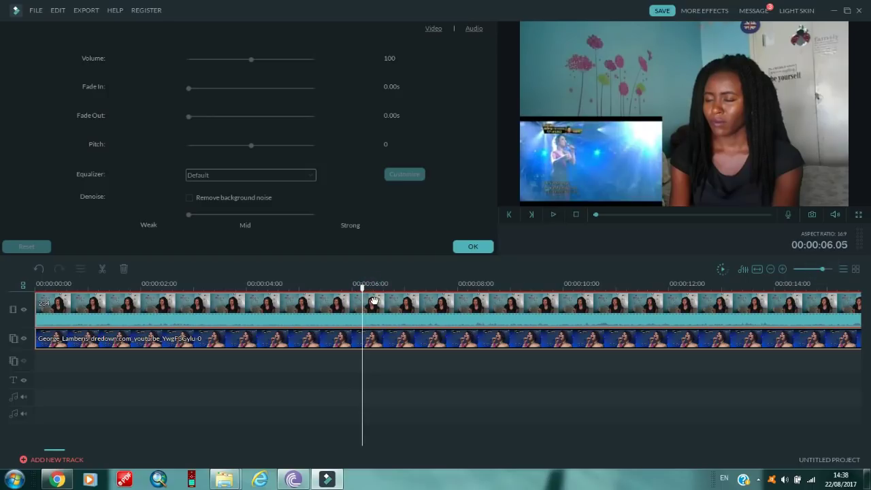
click(297, 344)
click(100, 274)
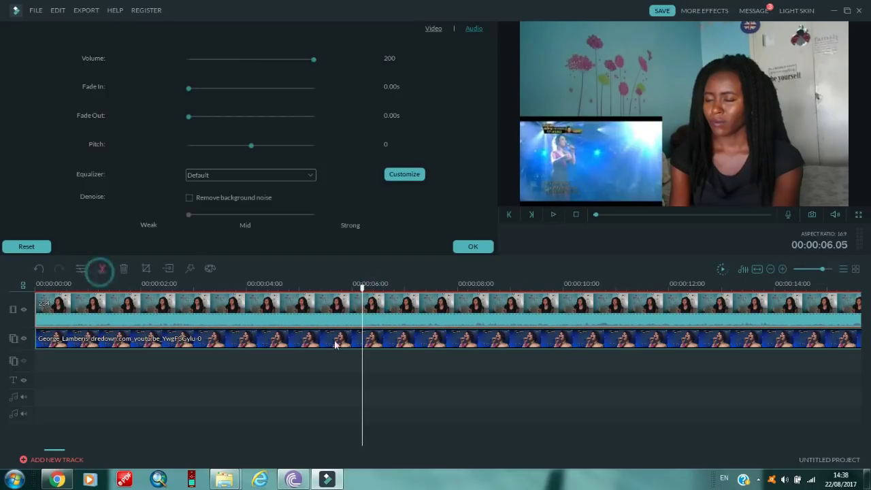
click(380, 342)
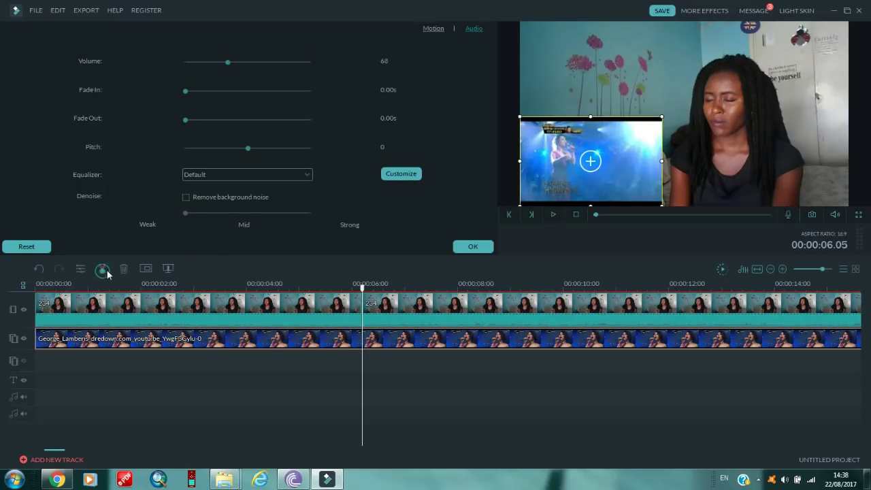
click(105, 272)
click(553, 215)
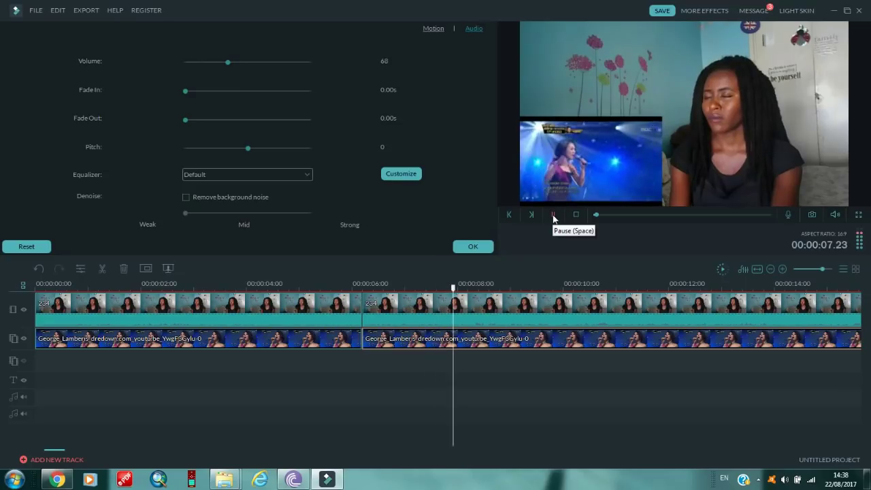
click(554, 215)
- Redo the split of both opening segments at 00:00:06.05 and play on to 00:00:10.23
click(383, 306)
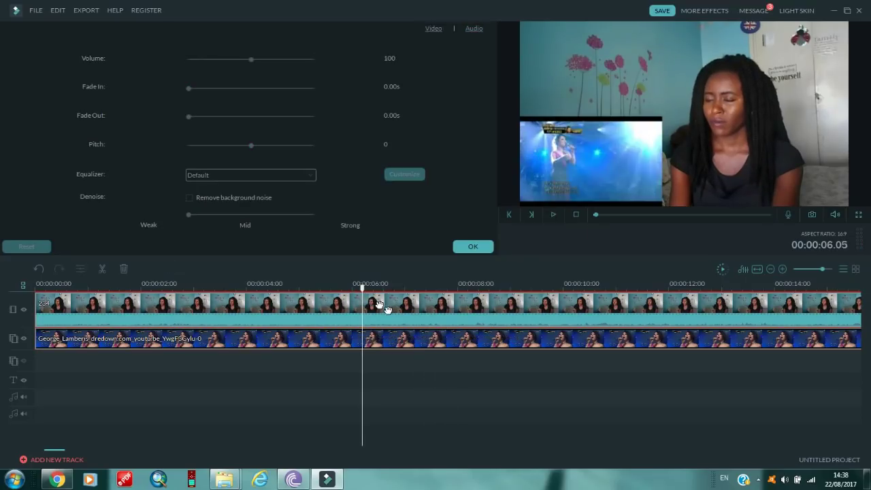
click(101, 273)
click(382, 344)
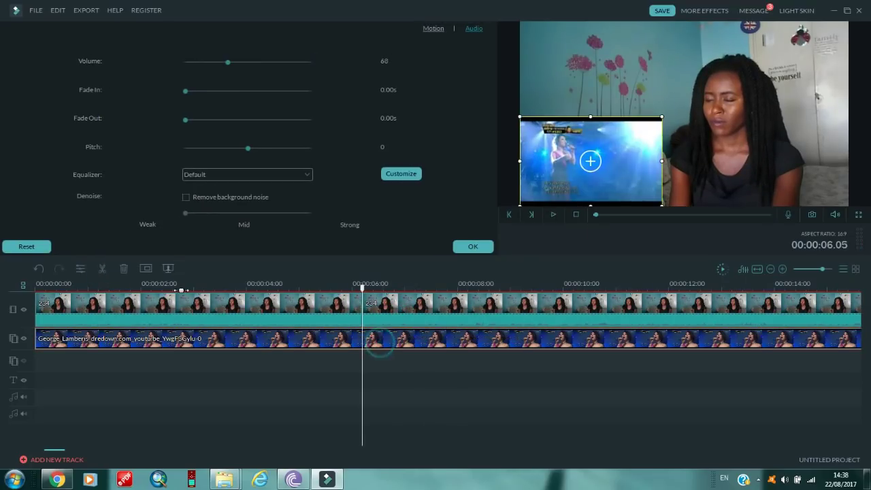
click(102, 270)
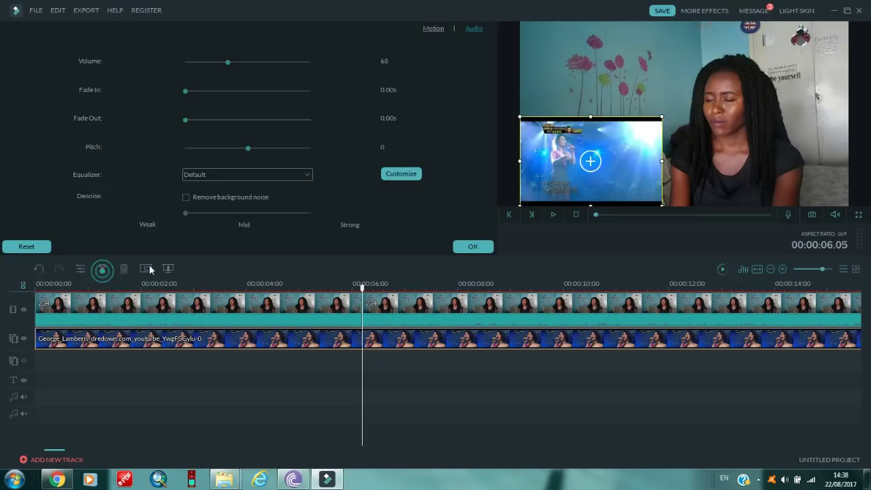
click(554, 215)
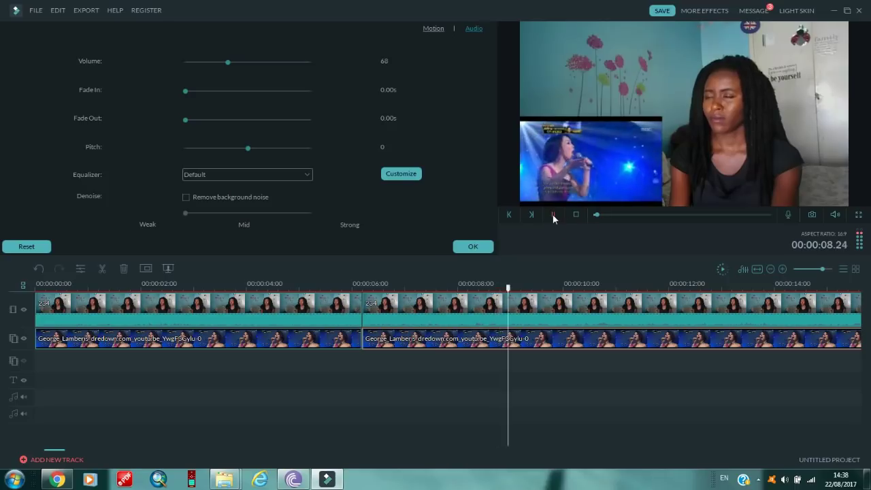
click(553, 215)
- Select the opening 234 piece before the cut and undo the splits at 00:00:06.05 on both tracks
right_click(260, 306)
click(331, 292)
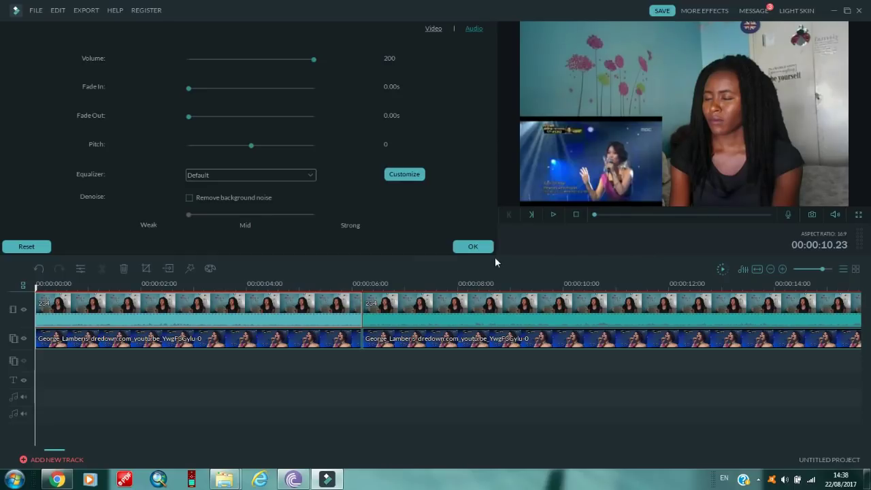
key(ctrl+z)
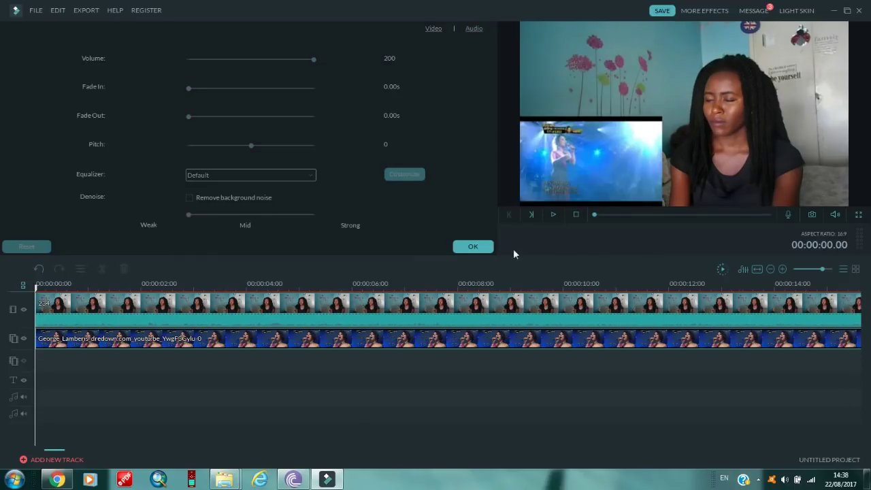
- Preview the opening teaser from the timeline's start into the intro, replay its last seconds, and close the audio settings
click(555, 215)
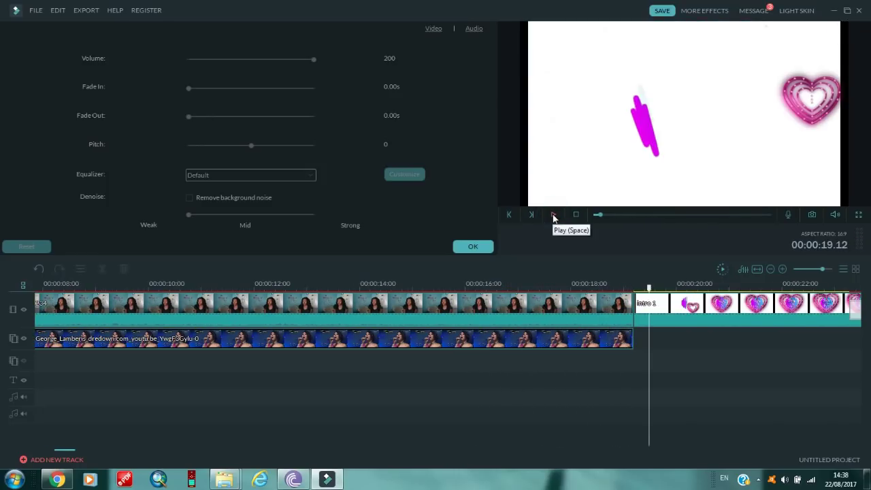
mouse_move(54, 453)
mouse_down()
mouse_move(73, 445)
mouse_move(39, 448)
mouse_up()
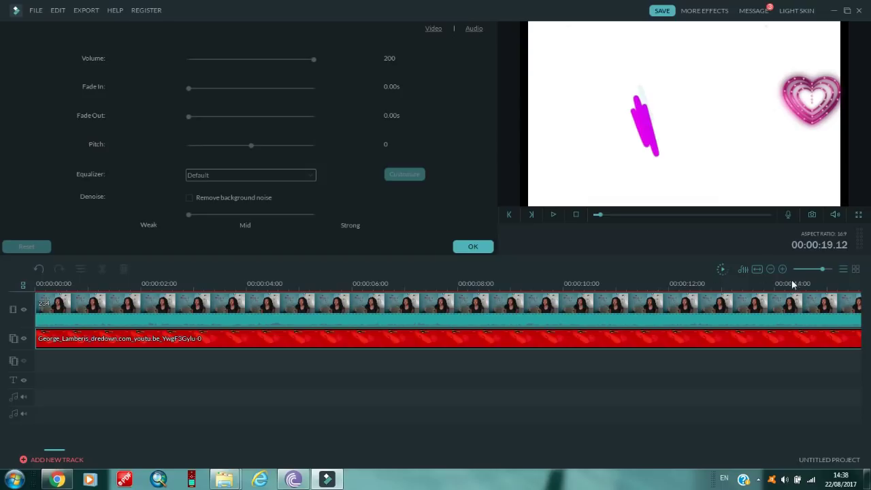
drag(815, 271, 812, 269)
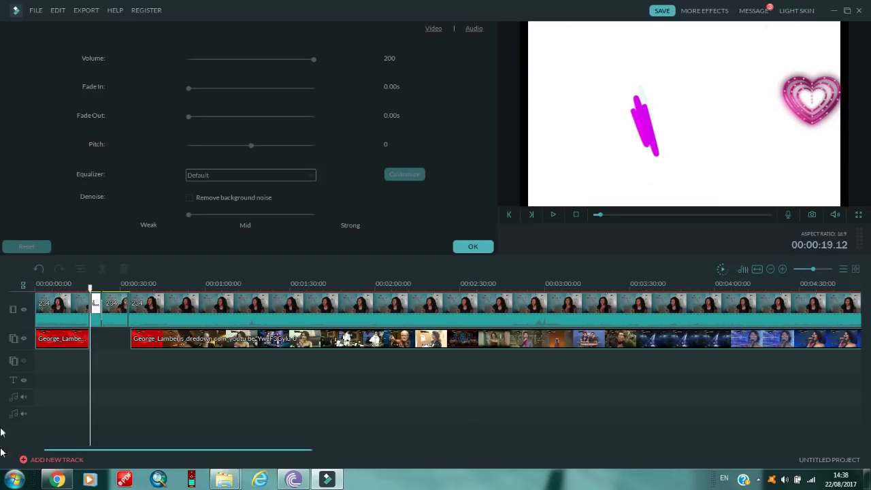
click(553, 215)
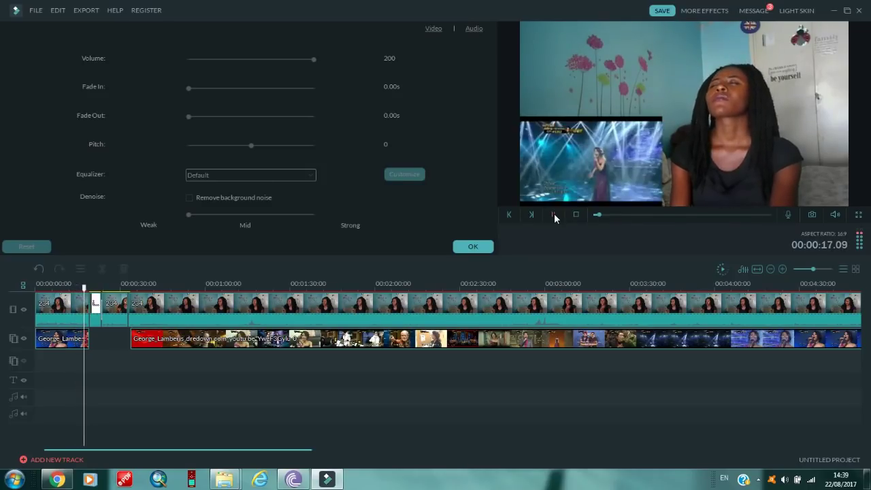
click(555, 216)
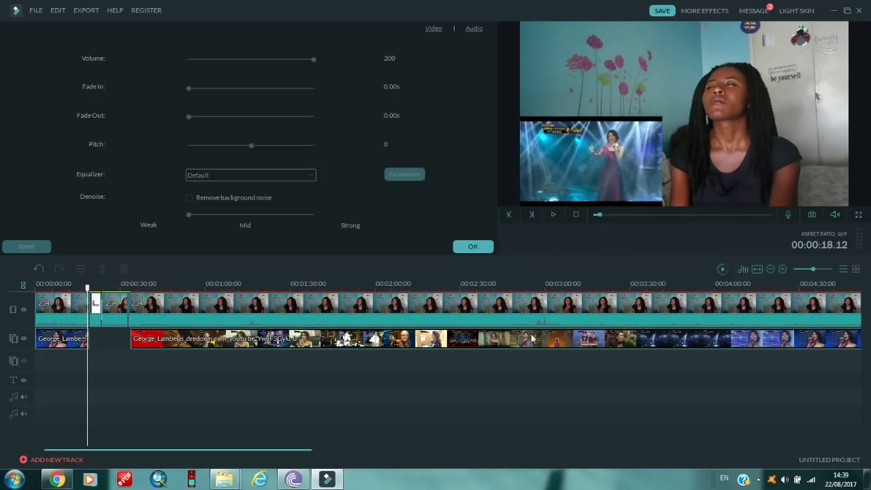
click(472, 247)
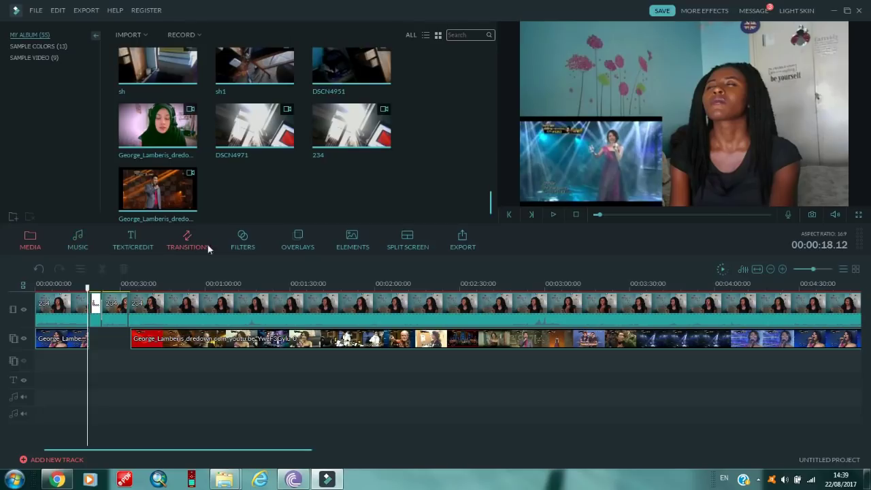
- Add a Fade transition on the main track between the opening teaser and the intro
click(174, 243)
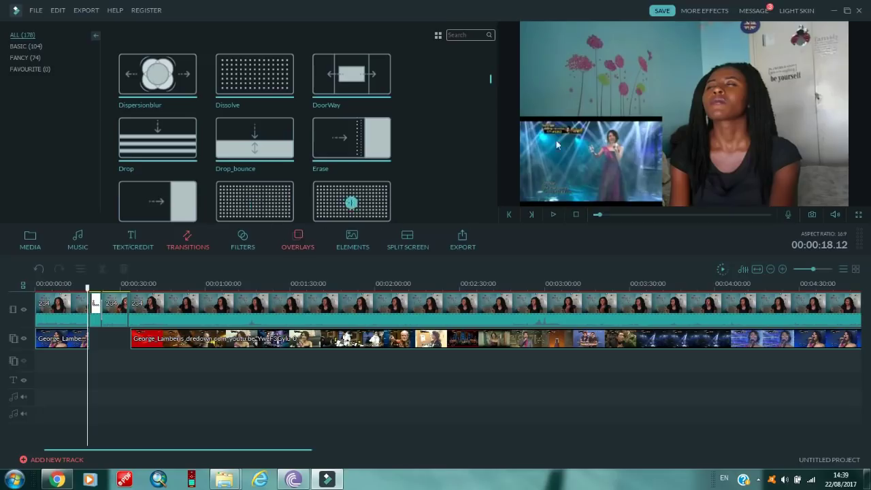
scroll(490, 82, down, 1)
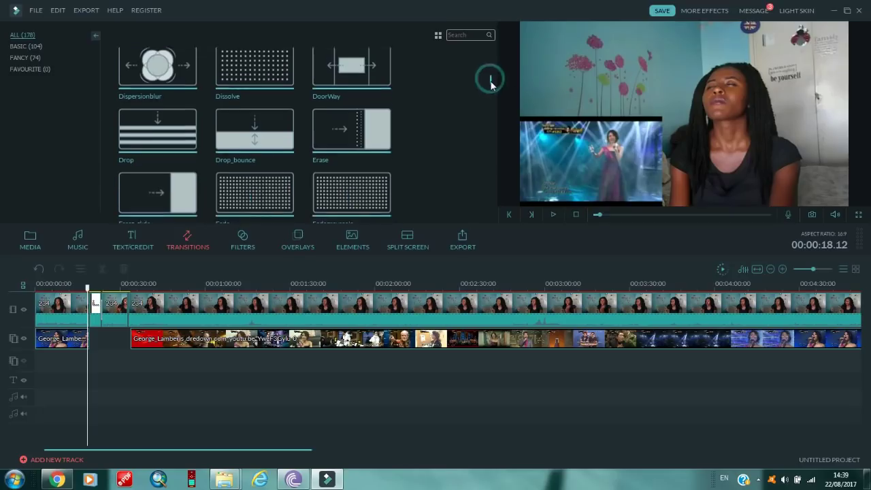
drag(278, 139, 93, 318)
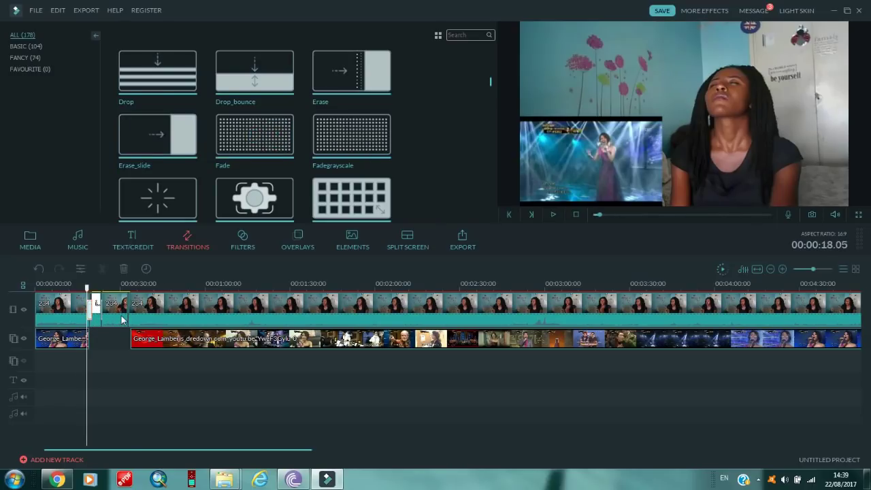
- Add a Fade transition between the two 234 segments following the intro, just before the YouTube overlay starts
click(124, 309)
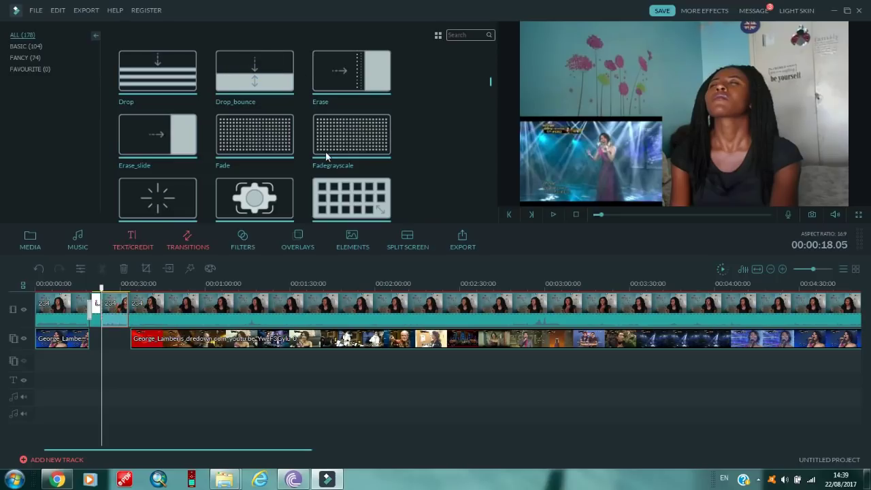
click(328, 155)
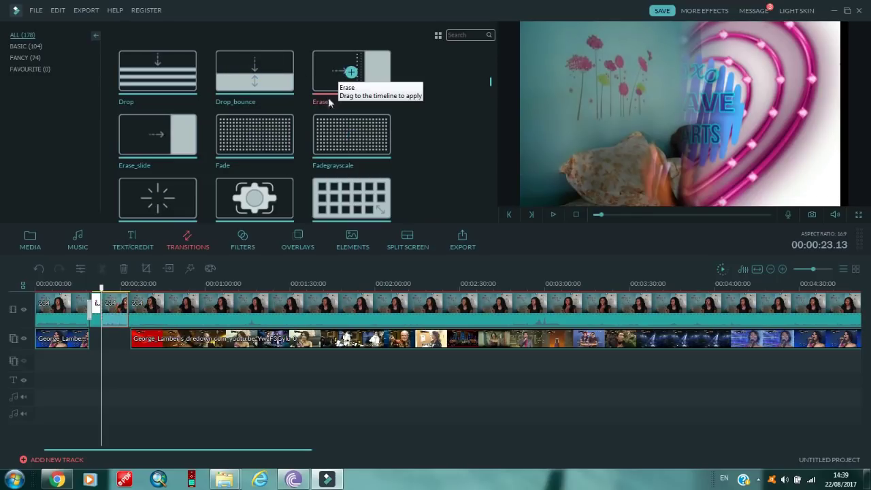
mouse_move(284, 153)
mouse_down()
mouse_move(239, 247)
mouse_move(162, 320)
mouse_up()
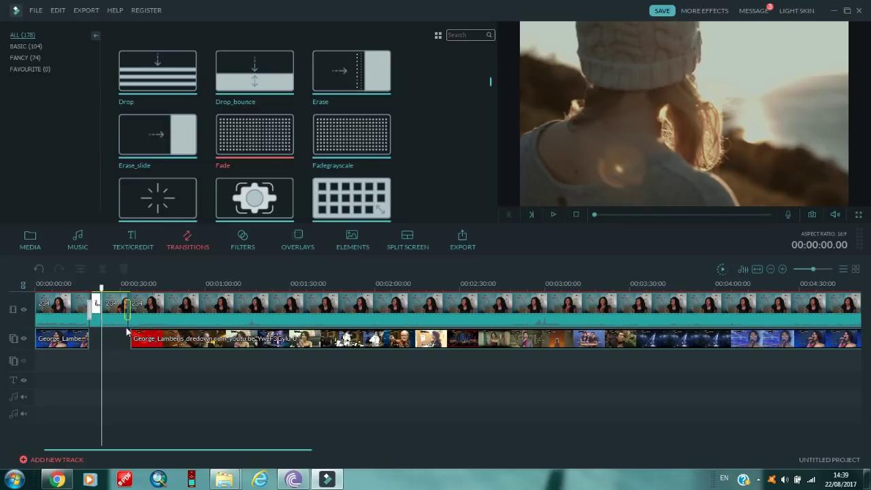
click(105, 304)
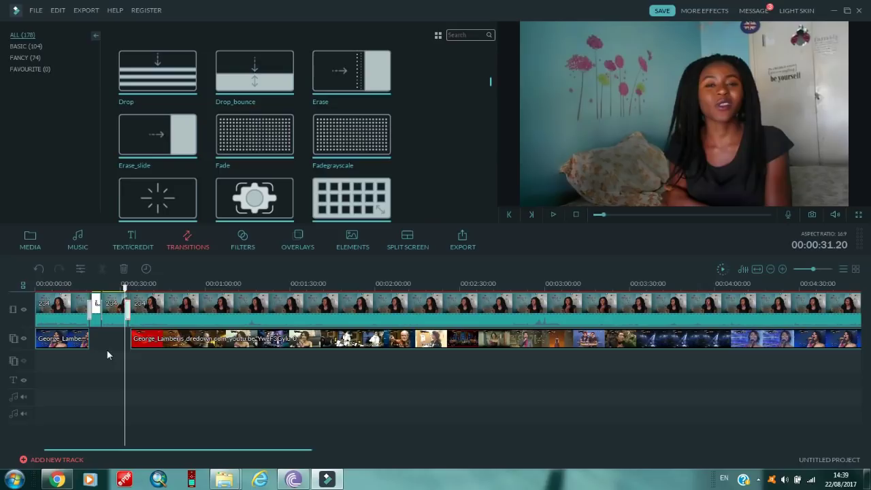
- Add the Young & Bright track Lights on the Gold Shore - Time For Us to the first audio track, starting at the intro
click(69, 242)
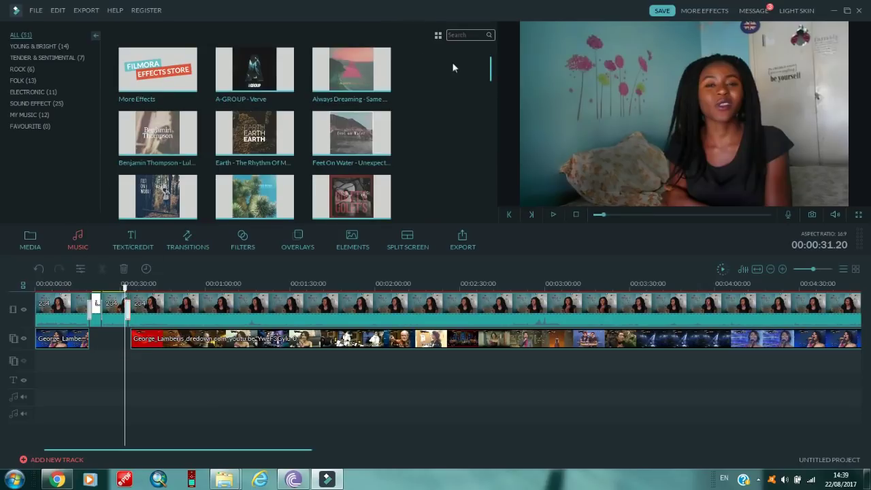
click(33, 46)
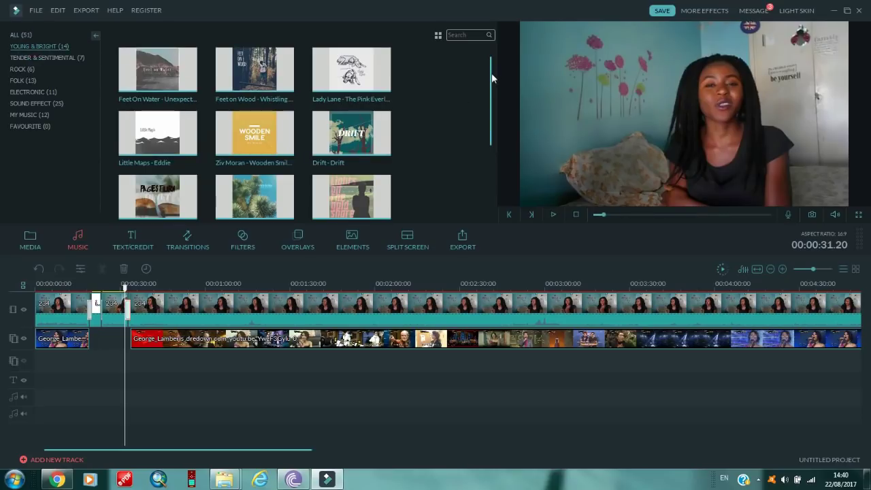
drag(492, 81, 451, 135)
drag(379, 139, 305, 262)
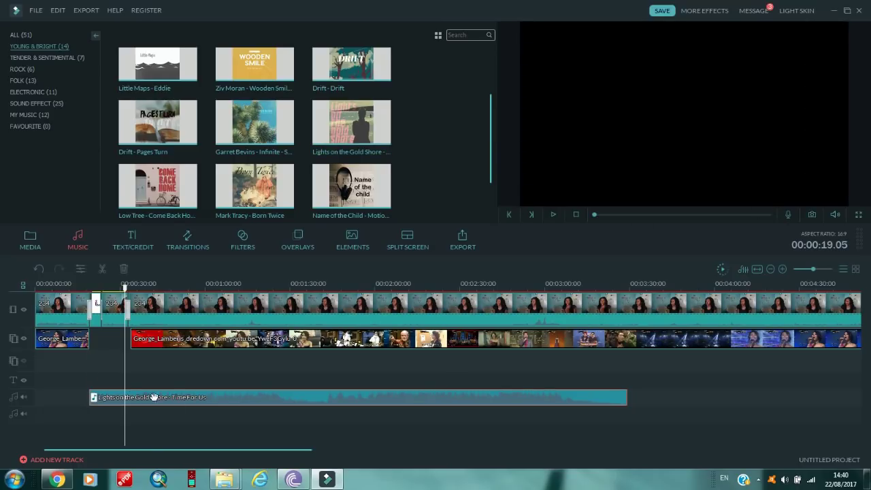
- Set the music clip's volume to 29 and play it over the intro
right_click(129, 394)
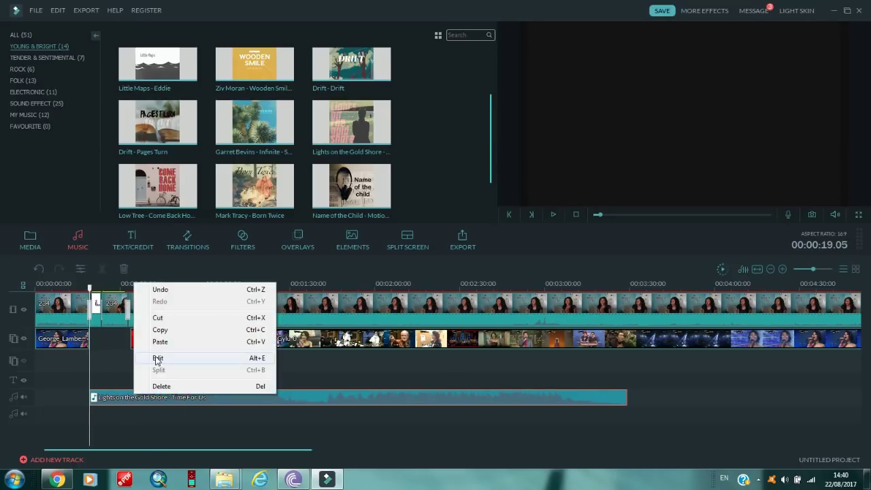
click(156, 358)
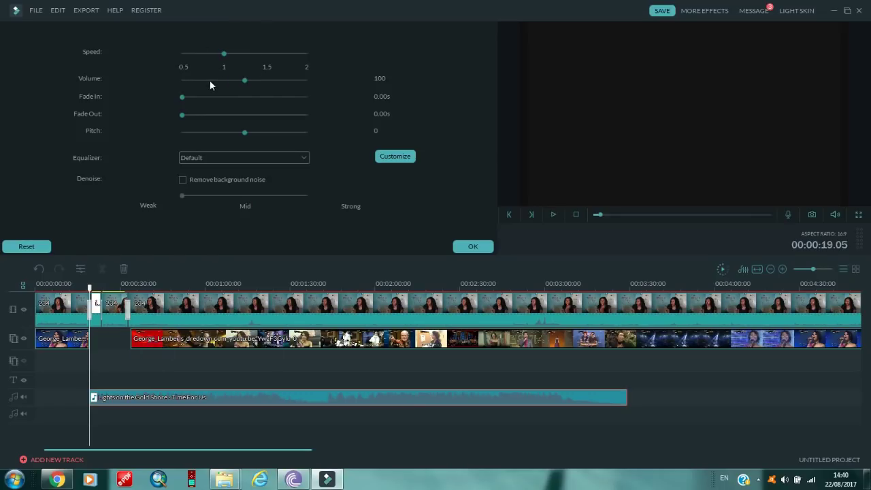
click(200, 80)
click(553, 215)
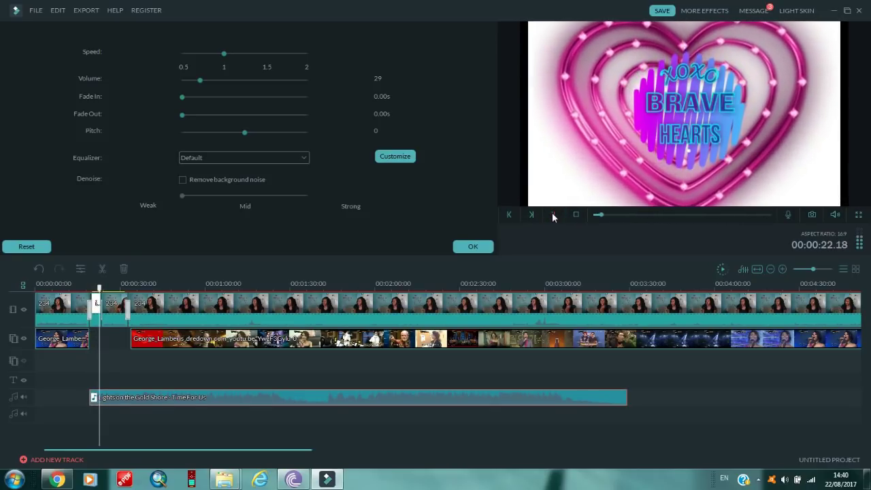
- Split the music at 00:00:23.09 where the intro ends, set the second piece's volume to 10, and preview it
click(554, 215)
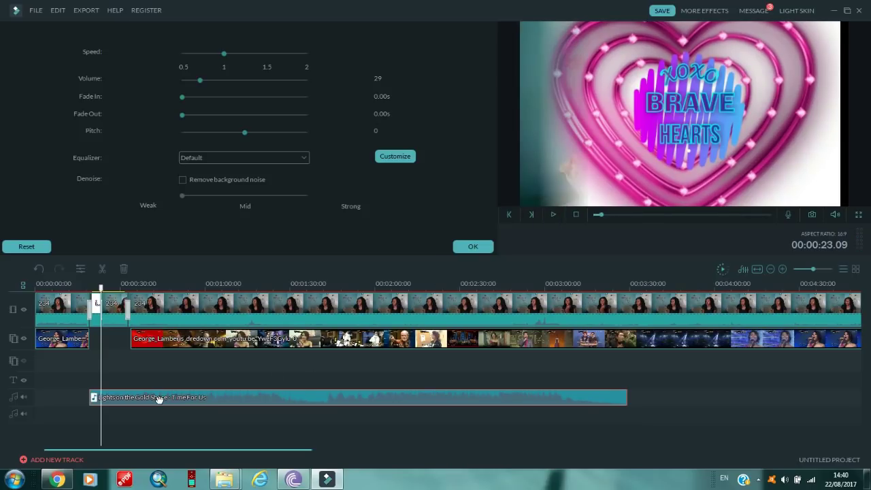
click(103, 268)
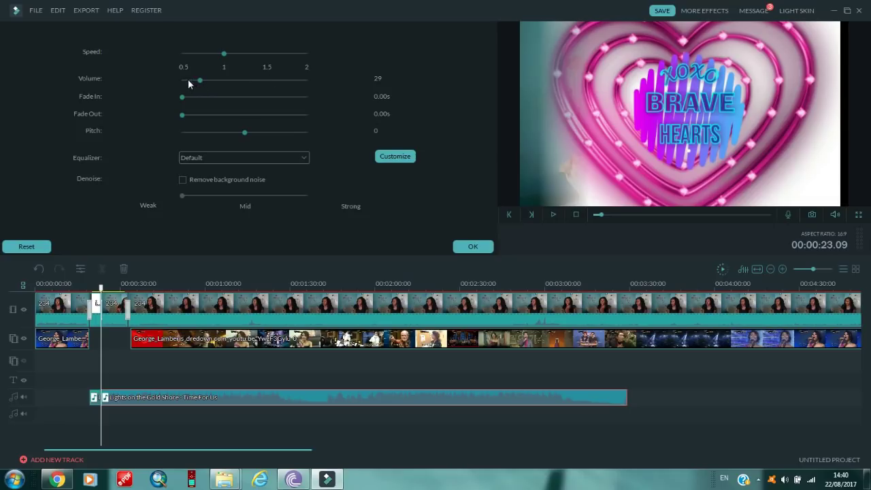
click(555, 216)
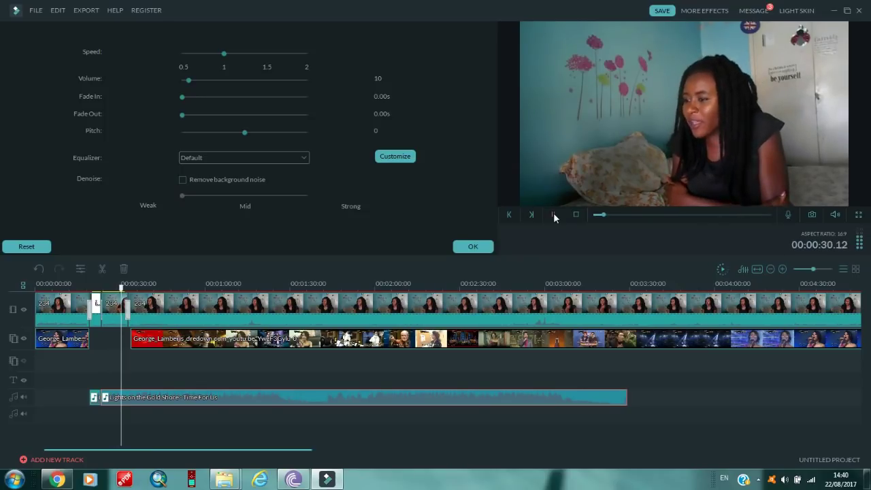
- Split the music at 00:00:33.17, where the main YouTube overlay begins
click(822, 269)
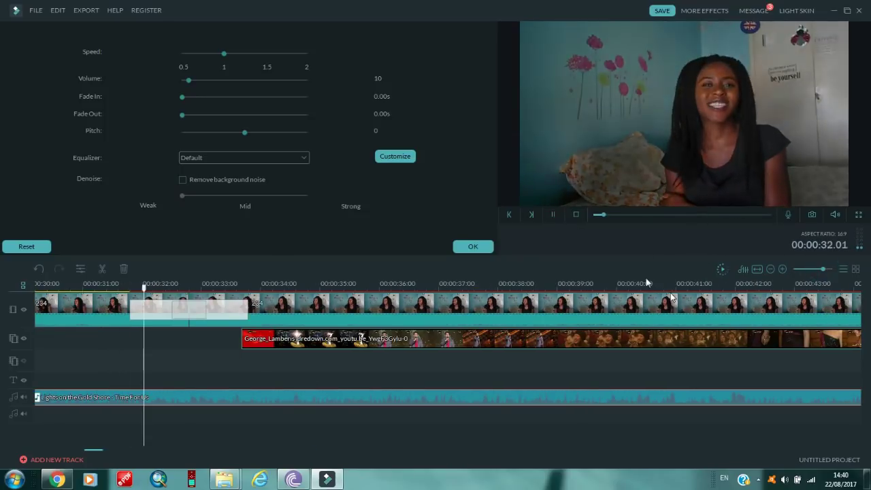
click(555, 215)
drag(265, 290, 241, 289)
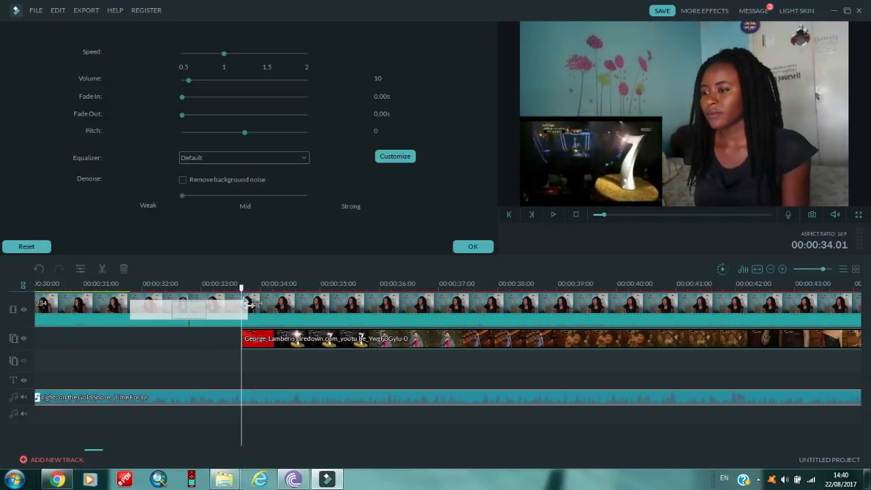
click(100, 271)
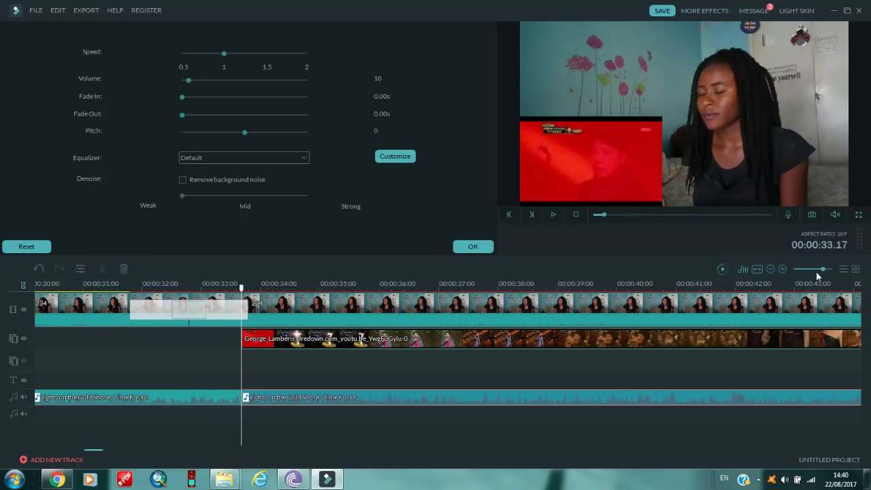
- Move the remaining music piece to 00:08:30.12, where the last YouTube overlay ends, and close the audio settings
drag(819, 270, 816, 270)
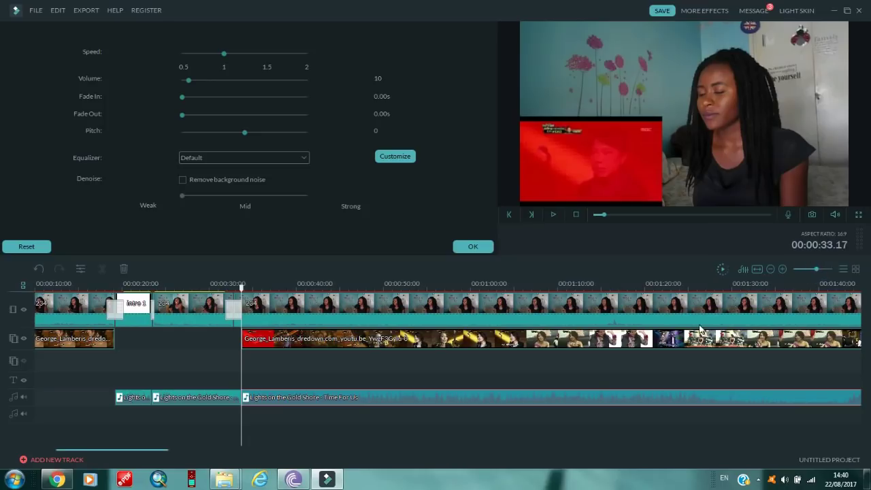
click(809, 271)
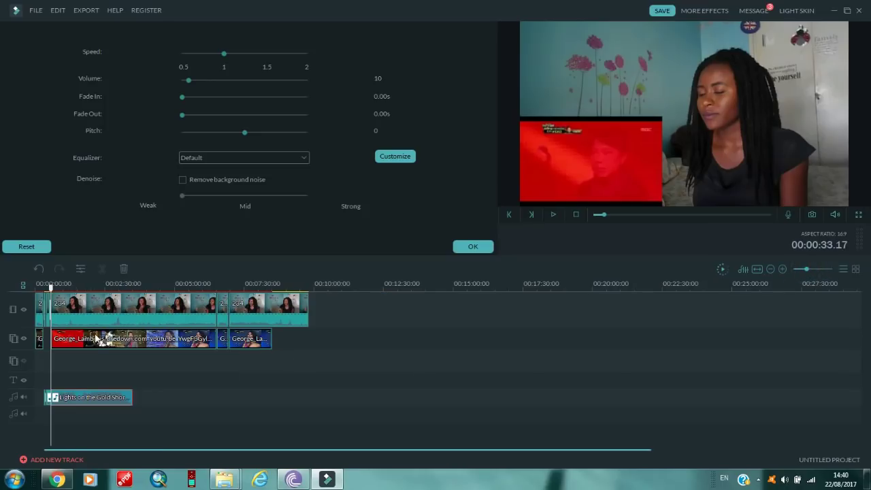
drag(84, 395, 293, 372)
drag(300, 367, 272, 382)
click(286, 399)
click(471, 246)
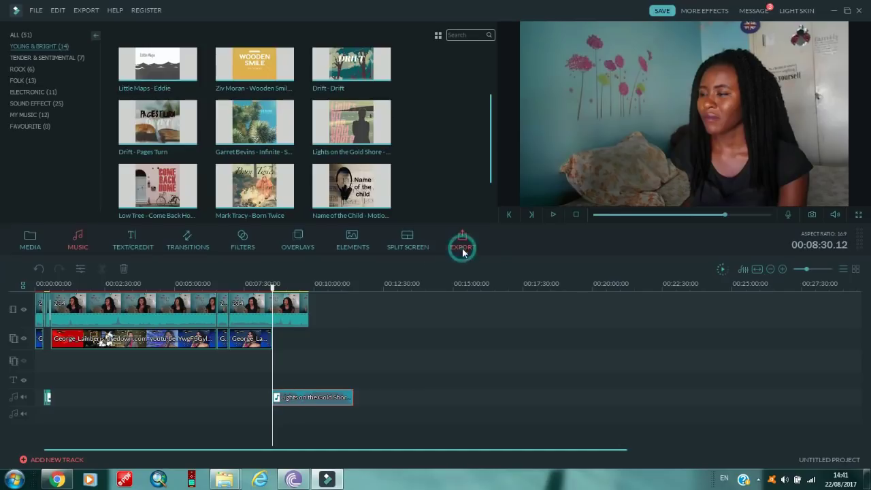
- Append the White sample color to the end of the main video track
click(30, 239)
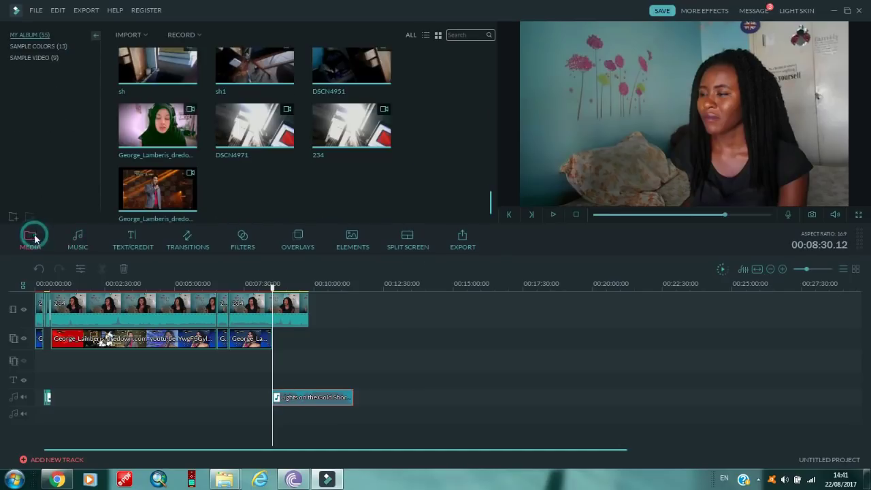
click(45, 48)
scroll(488, 123, down, 5)
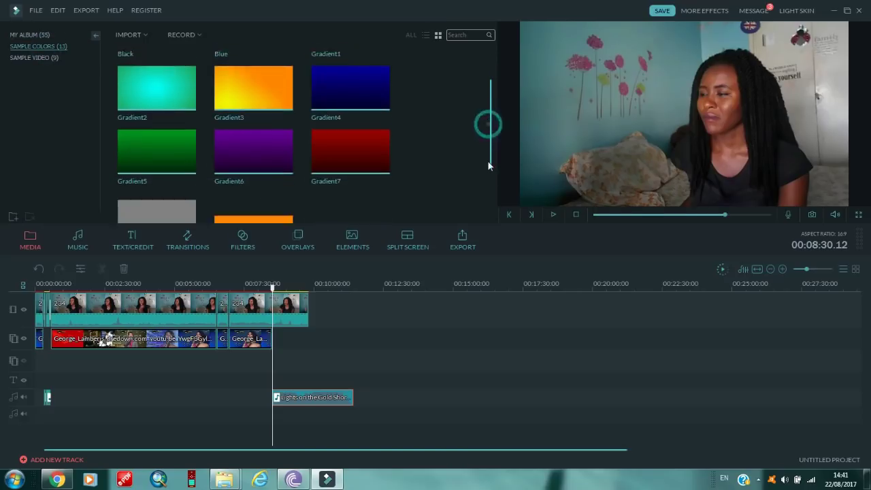
click(186, 198)
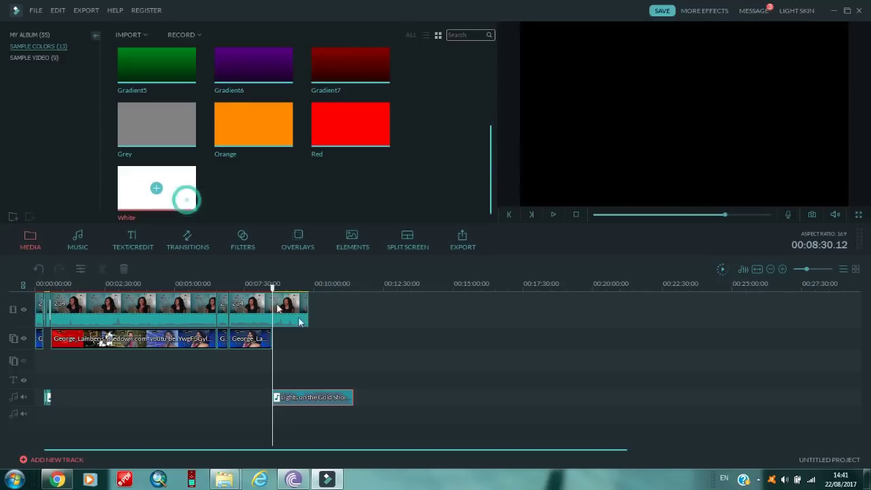
- Place the Black sample color on the first overlay track at 00:09:48.22, aligned with the White clip
click(823, 282)
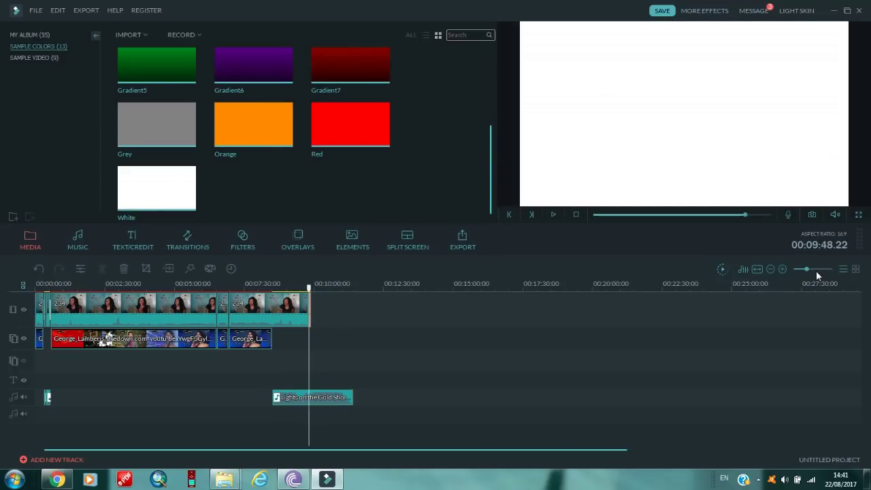
click(817, 271)
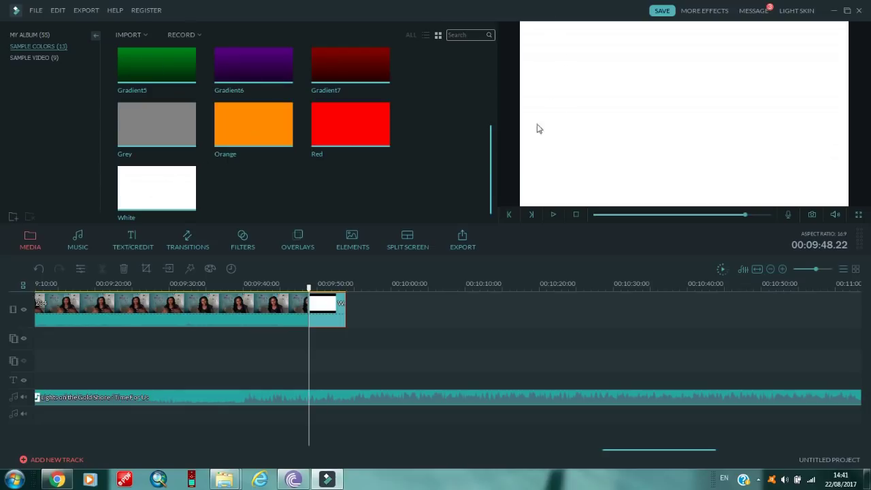
scroll(490, 181, up, 3)
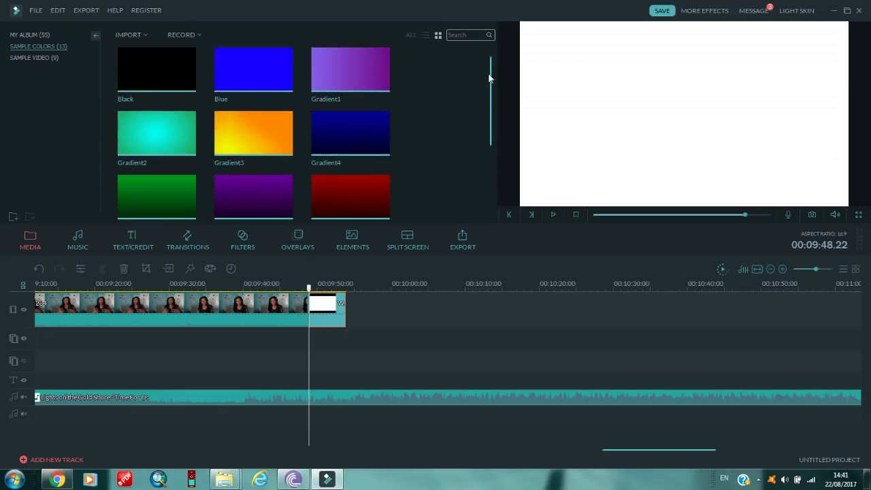
drag(184, 87, 308, 333)
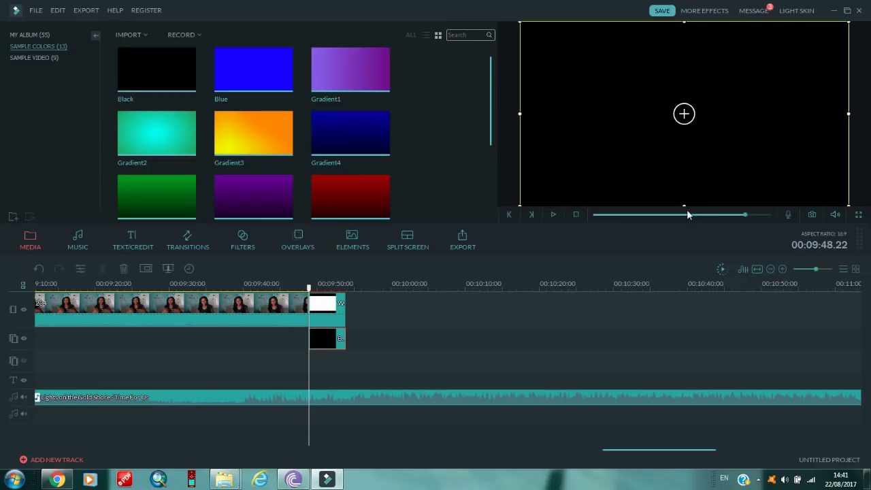
- Shrink the Black overlay to a box filling the lower-left corner of the video frame, less than half the frame's width
drag(849, 22, 732, 130)
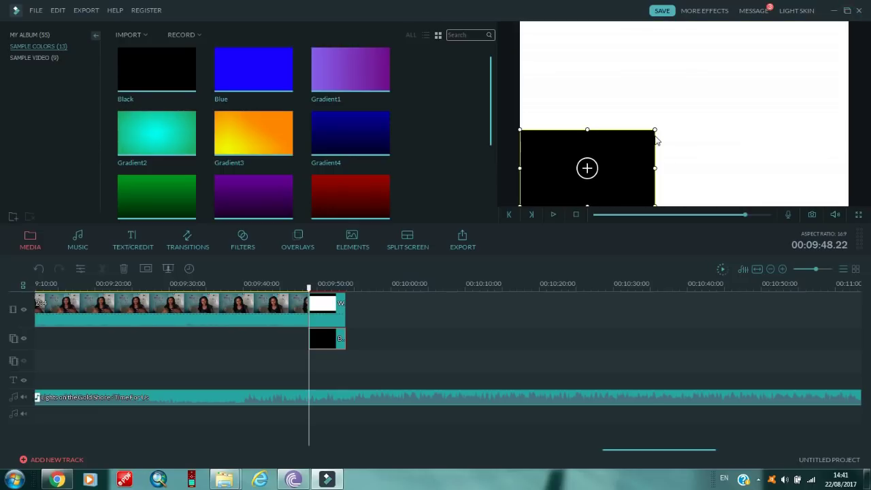
drag(656, 129, 658, 128)
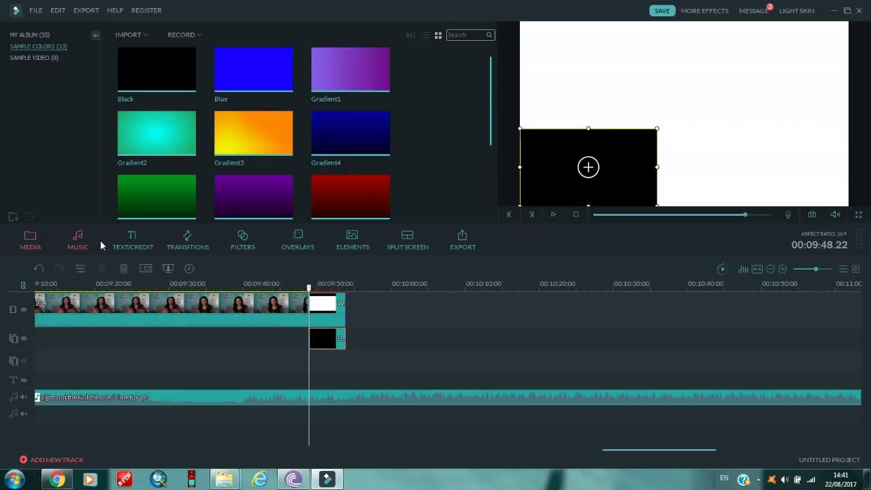
- Add the Title 27 preset to the text track at 00:09:48.22, aligned with the White and Black clips
click(133, 240)
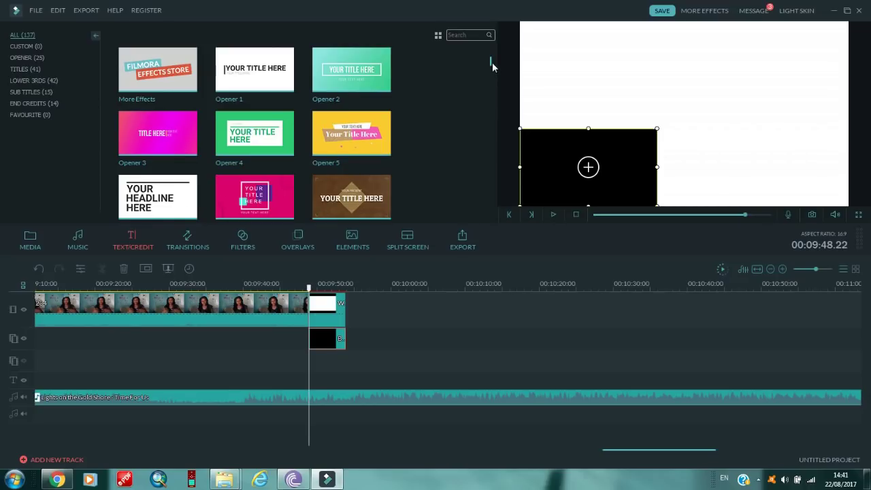
drag(492, 62, 494, 121)
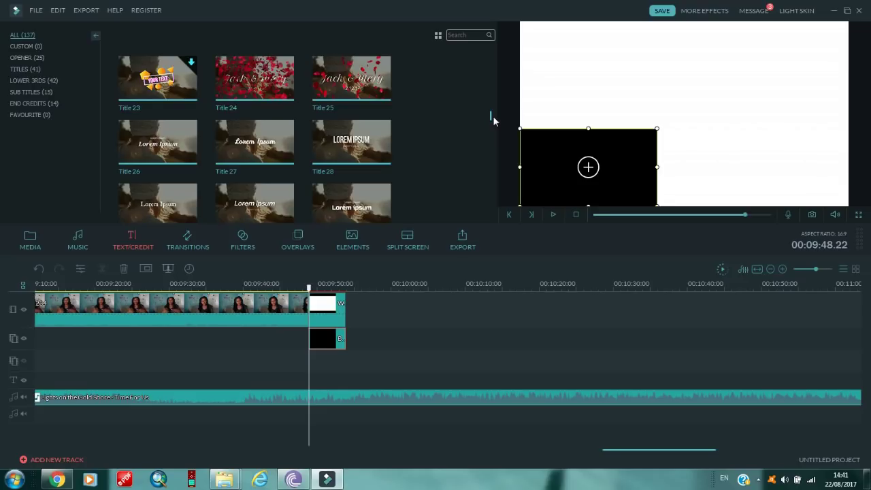
drag(278, 140, 313, 350)
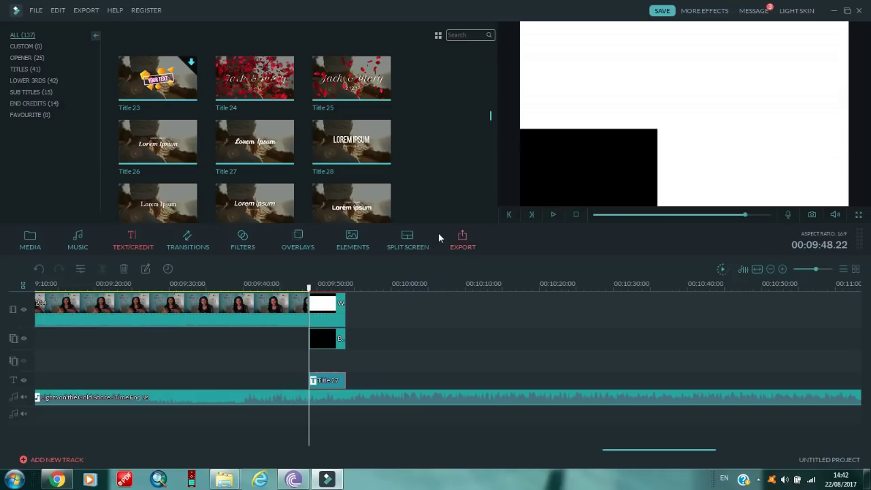
- Open the Title 27 clip for editing and set its text color to yellow and its font to FangSong
right_click(321, 381)
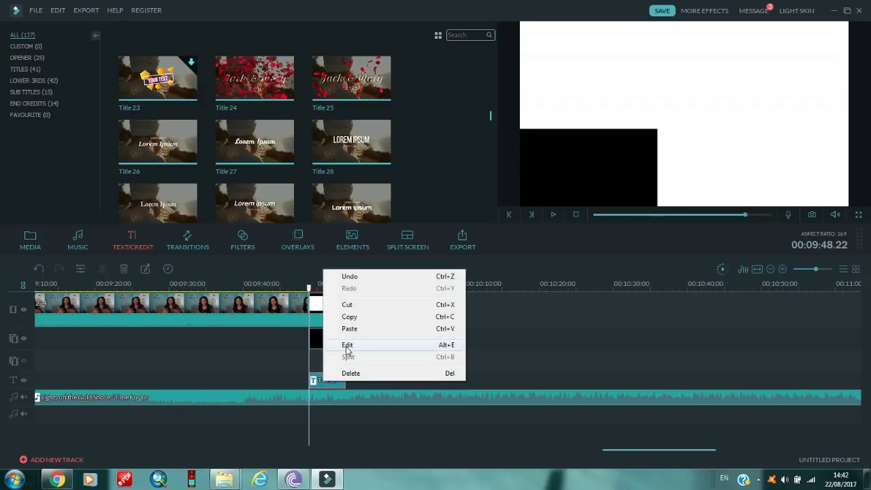
click(347, 347)
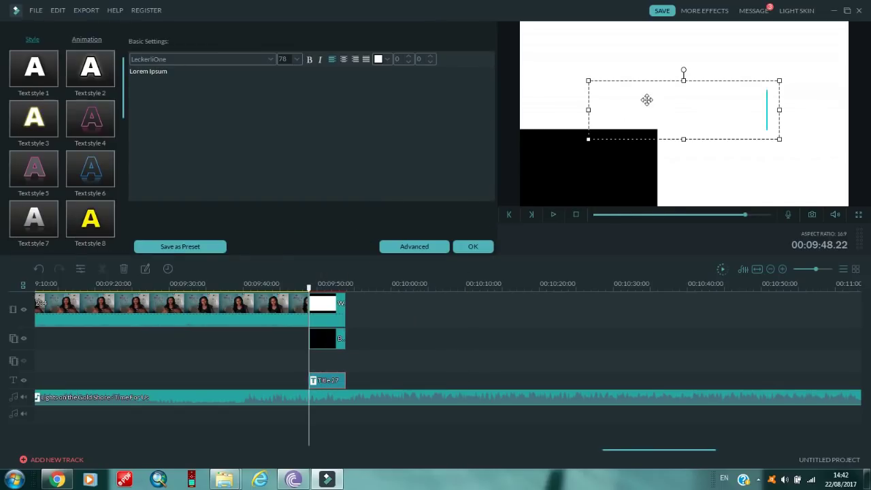
click(386, 60)
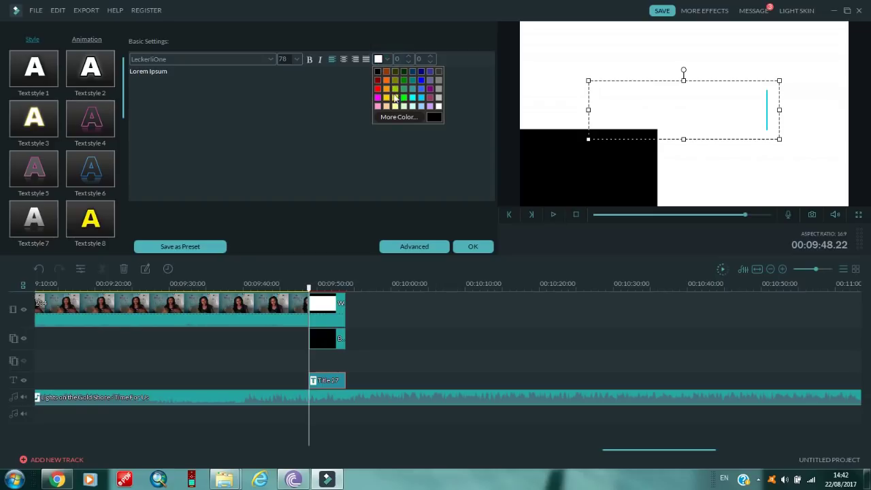
click(395, 97)
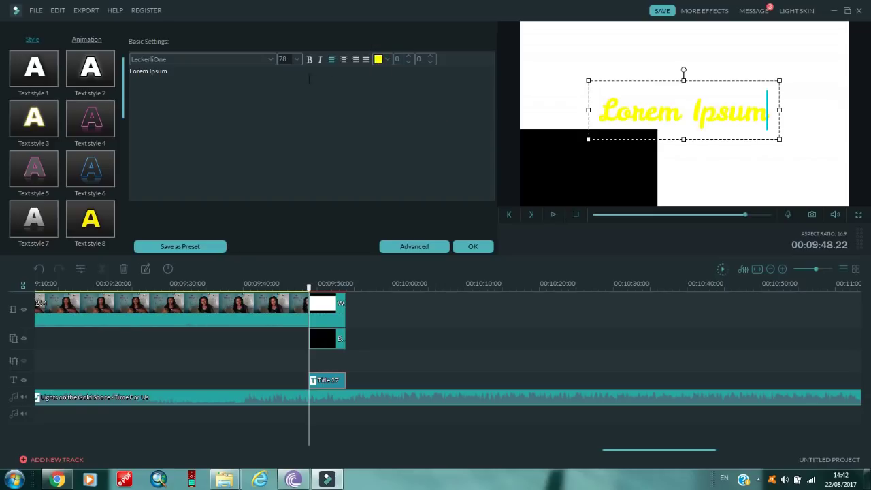
click(273, 60)
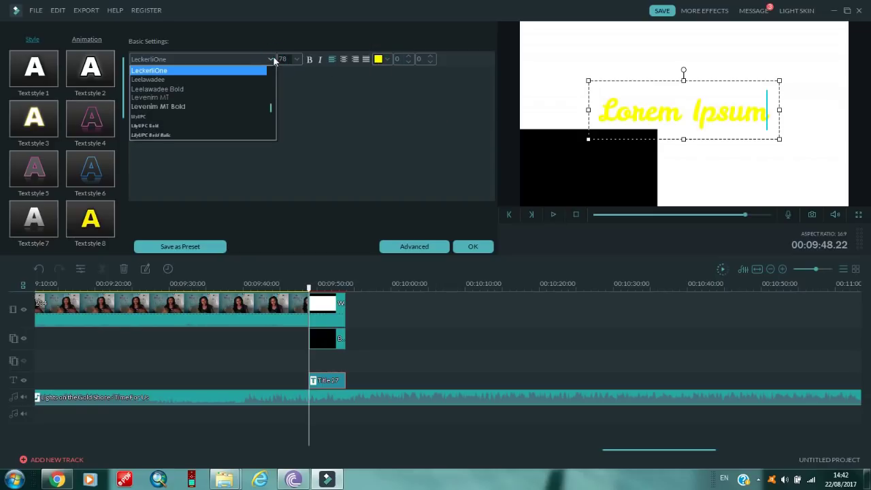
key(f)
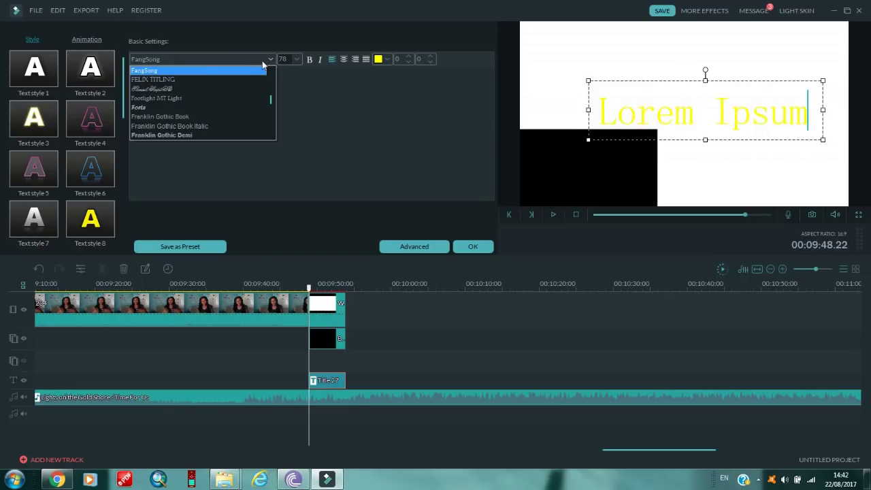
click(256, 73)
- Replace the placeholder title text with "Subscibe 4" and "daily uploads" on two lines, and center-align it
click(695, 113)
triple_click(646, 115)
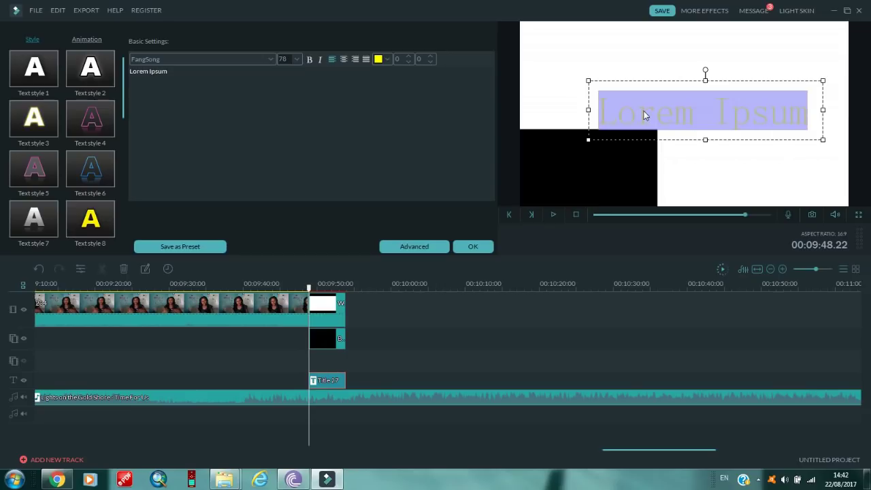
key(BackSpace)
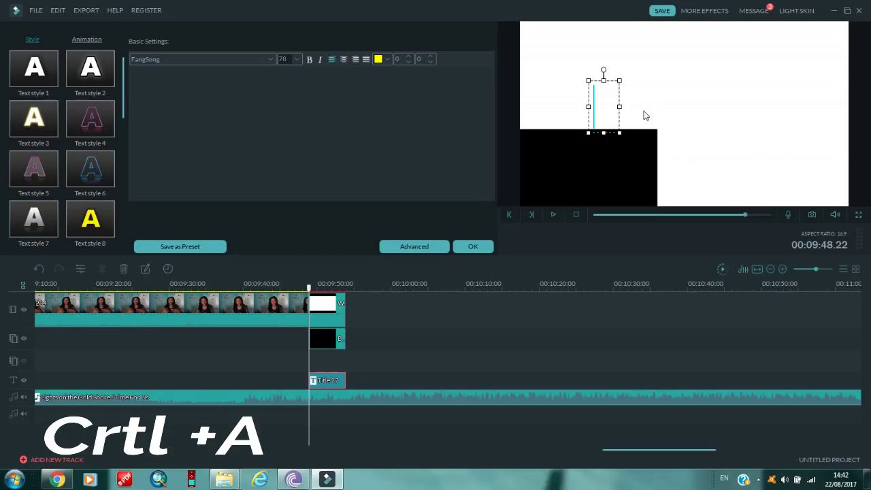
text(Su)
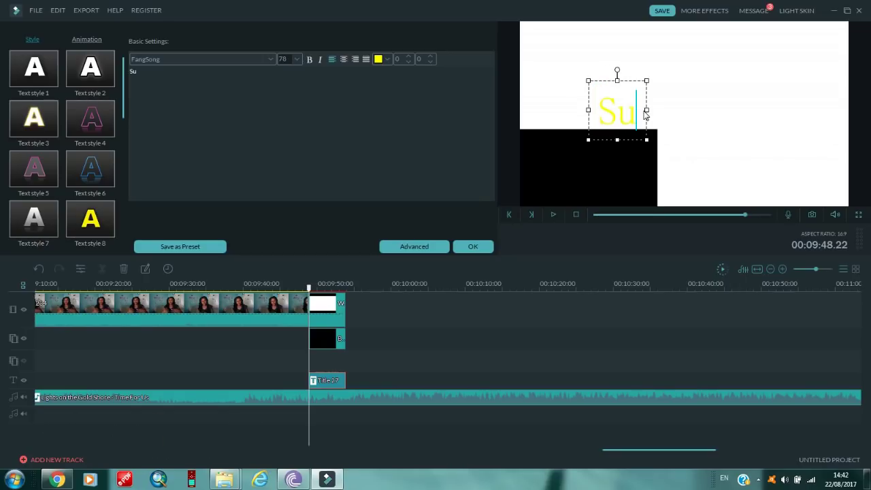
text(bscibe 4)
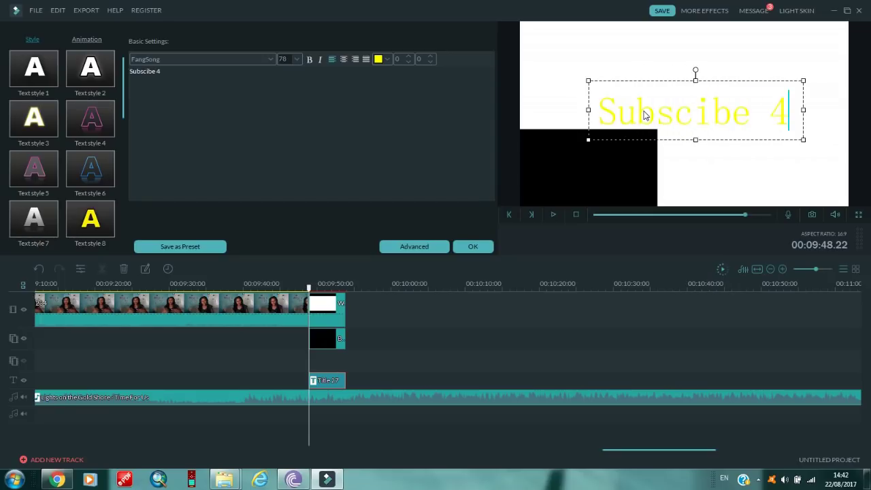
key(Return)
text(dai)
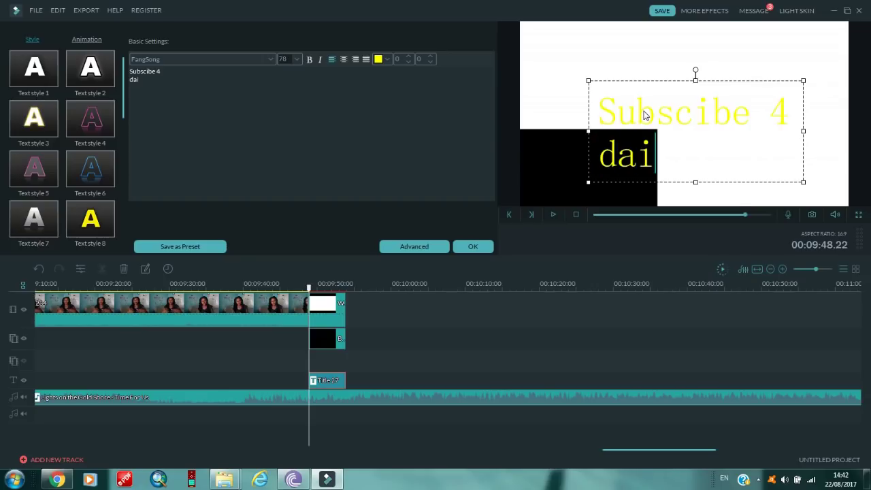
text(ly u)
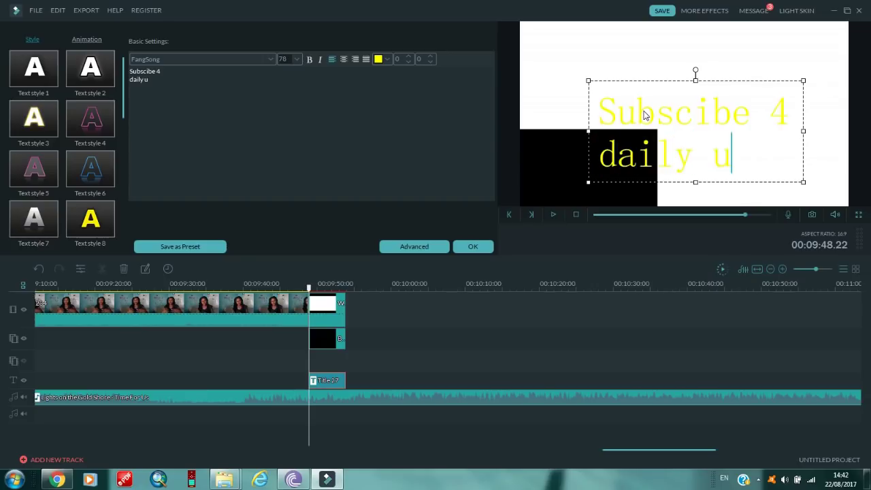
text(ploads)
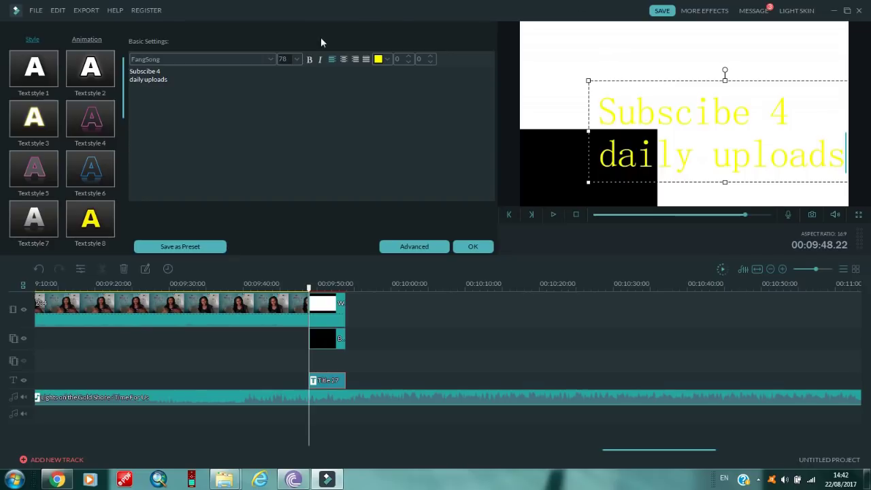
click(344, 59)
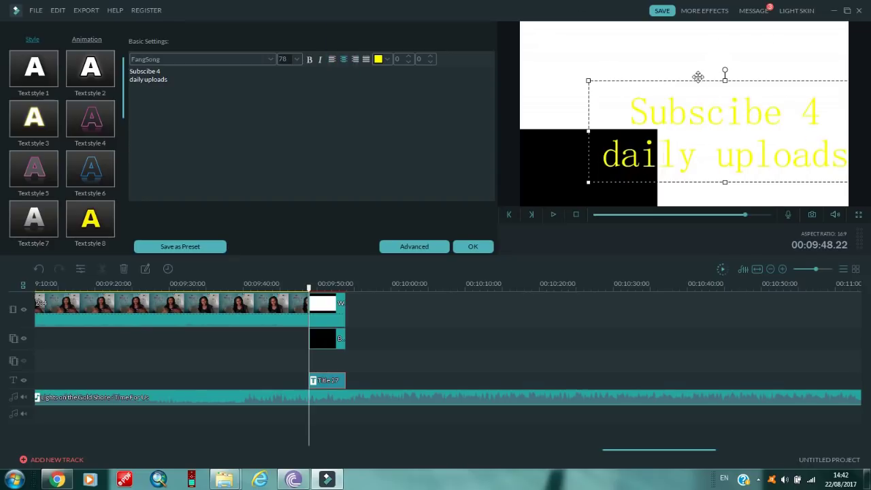
- Move the title text box over the black box and resize it so both lines fit inside the box
drag(639, 84, 587, 102)
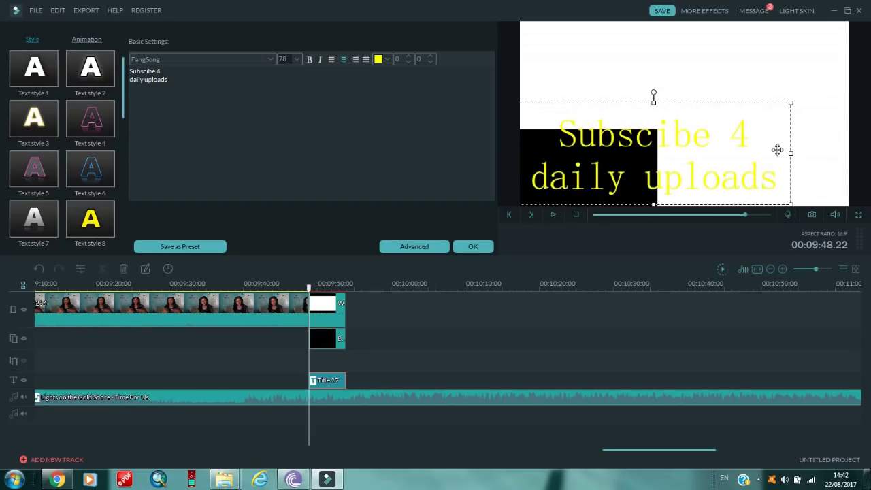
drag(794, 151, 646, 167)
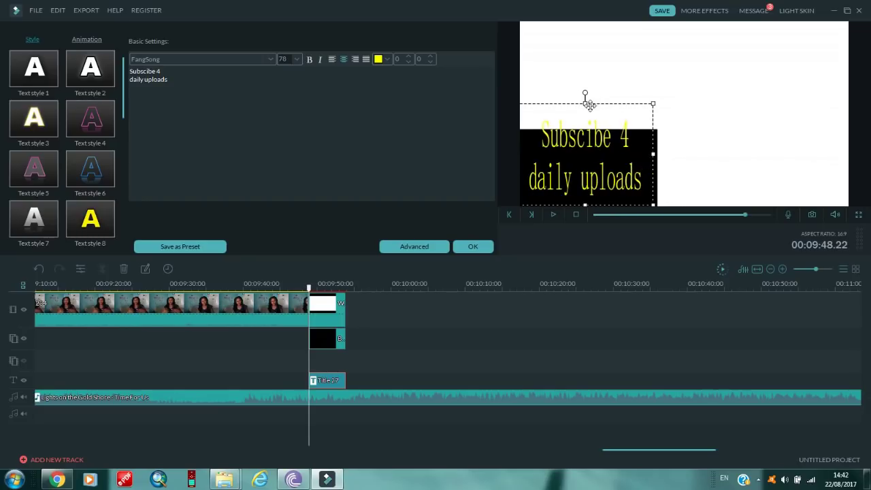
mouse_move(584, 103)
mouse_down()
mouse_move(592, 126)
mouse_move(585, 116)
mouse_up()
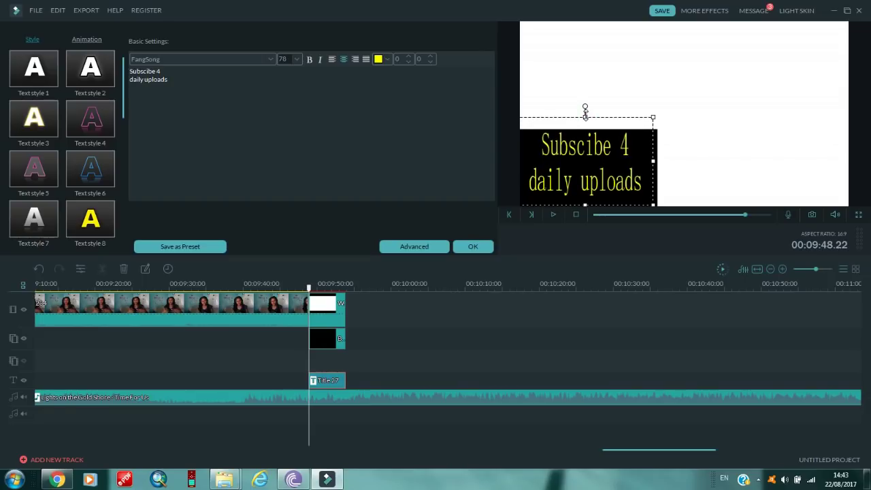
drag(585, 205, 588, 211)
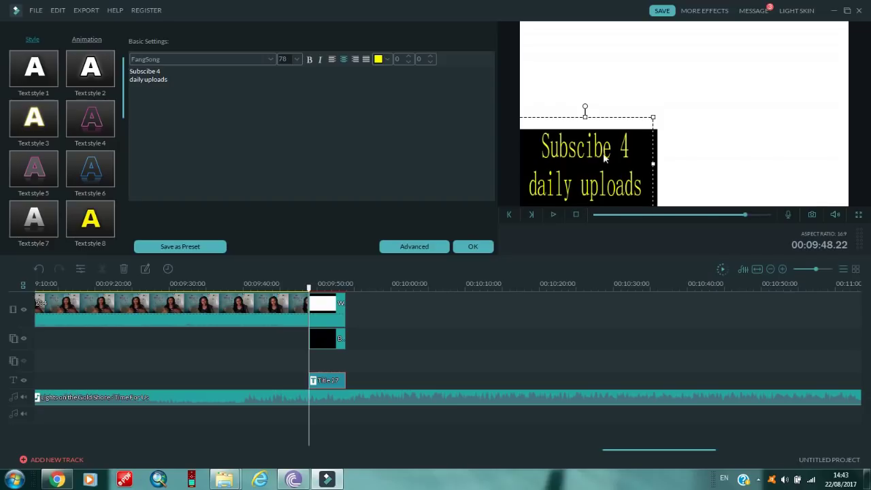
drag(653, 164, 659, 164)
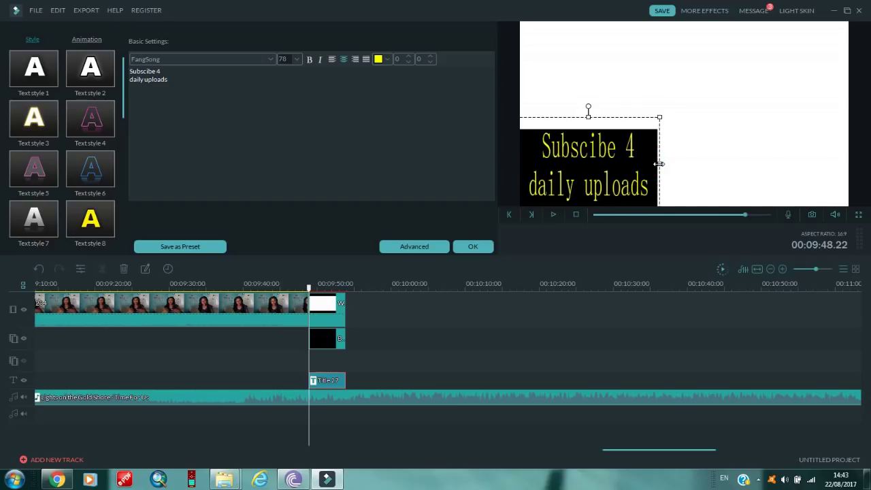
click(690, 148)
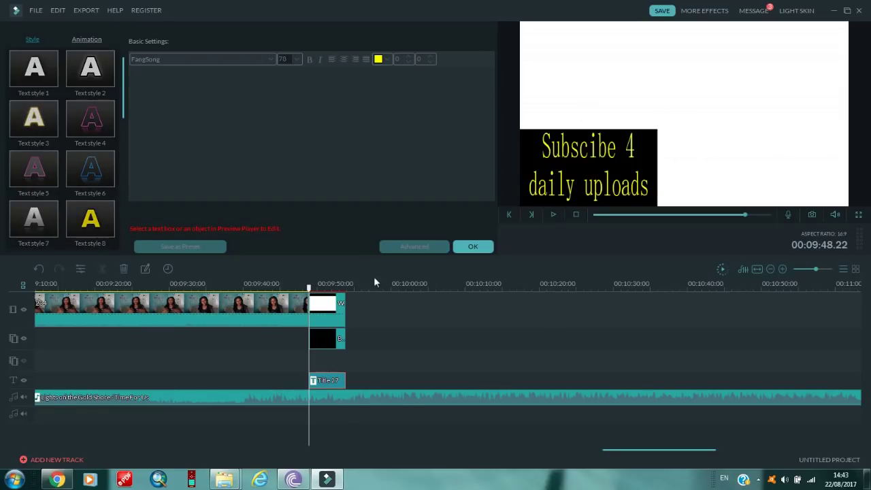
- Preview the title over the end screen, return the playhead to the end screen's start, and confirm the title edits
click(554, 215)
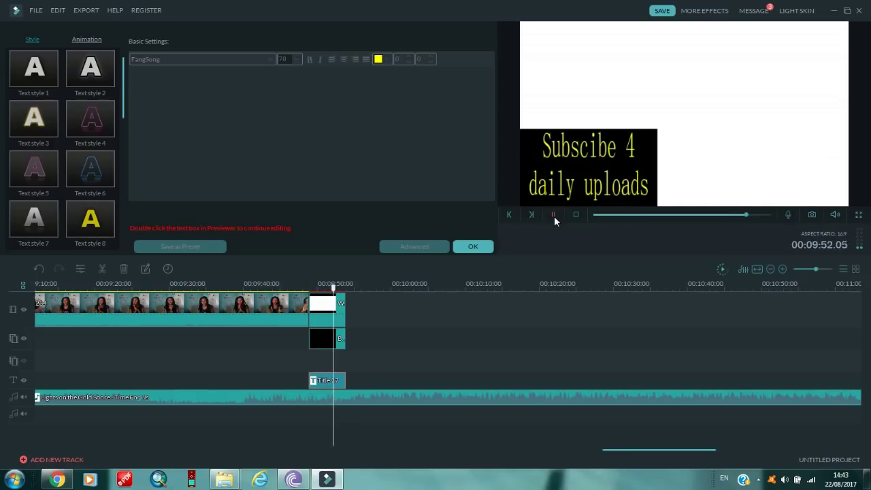
click(554, 216)
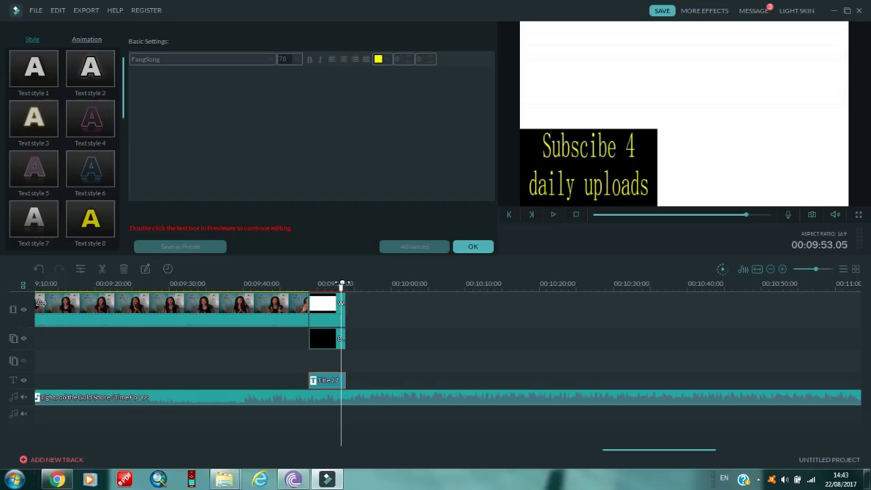
drag(341, 287, 309, 320)
click(472, 247)
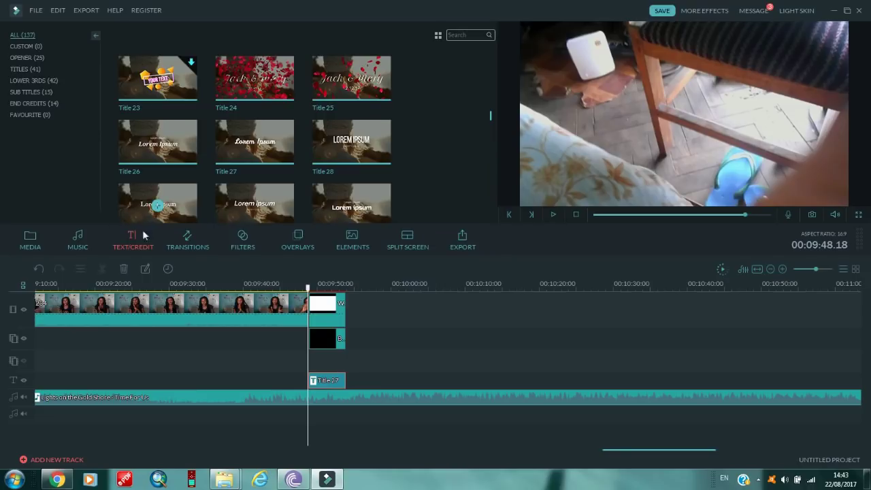
- Try a Fade transition between the main footage and the White clip, and remove it
click(189, 243)
drag(276, 132, 313, 316)
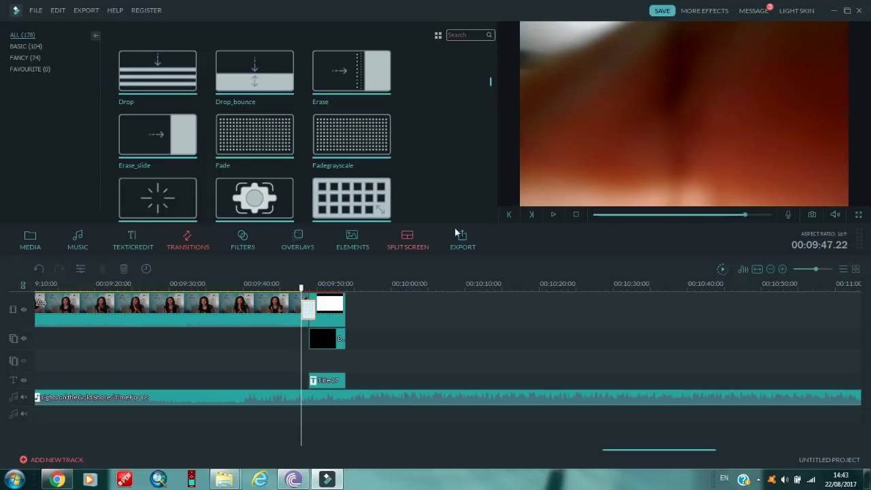
click(552, 216)
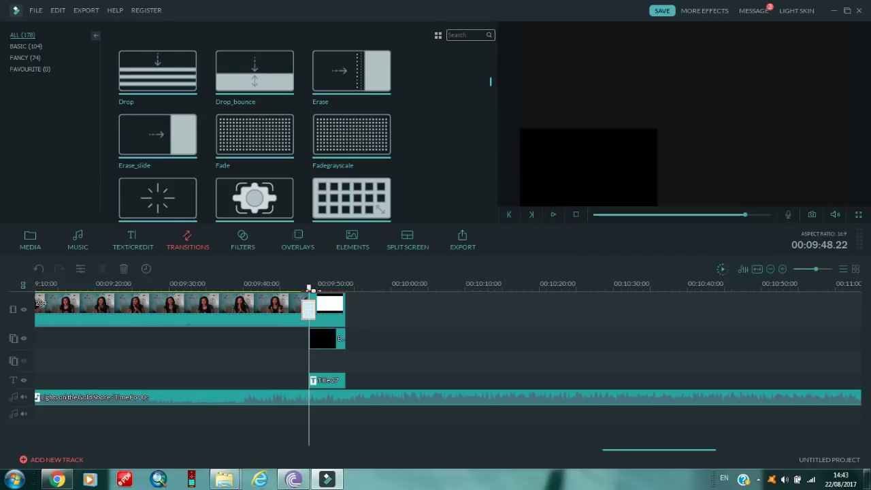
right_click(310, 313)
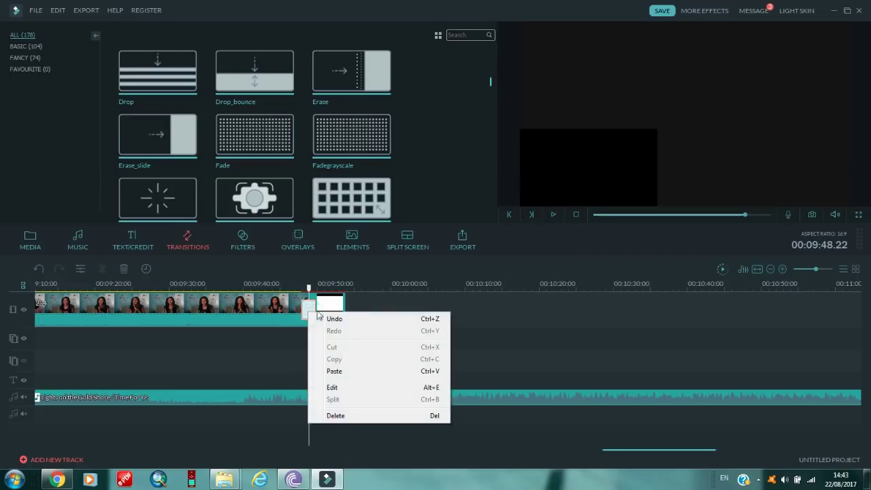
click(329, 416)
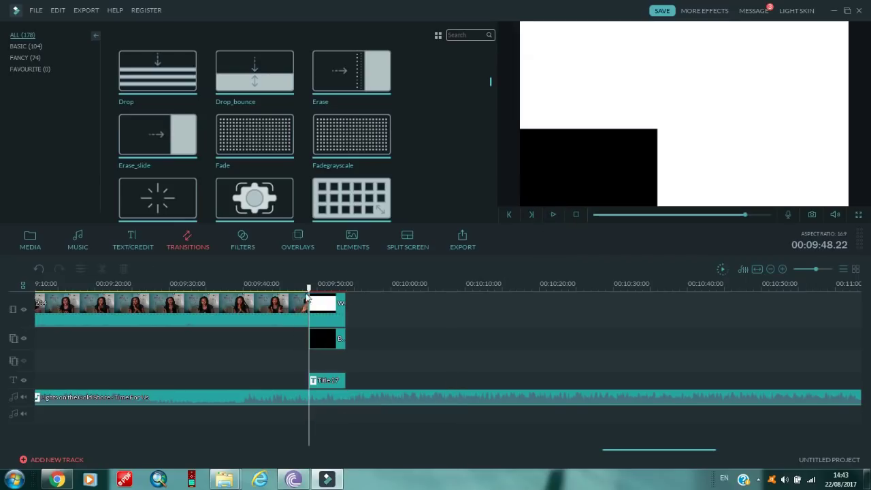
- Play the end of the main footage, split it at 00:09:45.11 while she waves, and delete the part before the end screen
drag(288, 306, 262, 307)
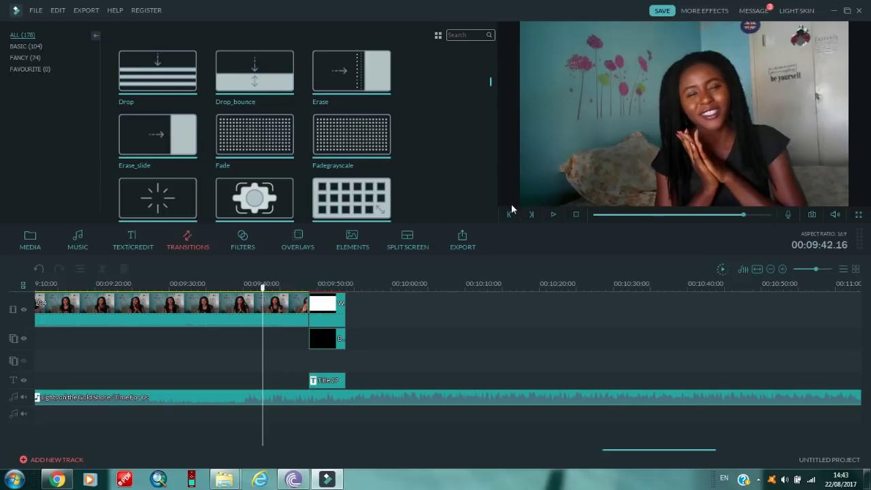
click(552, 216)
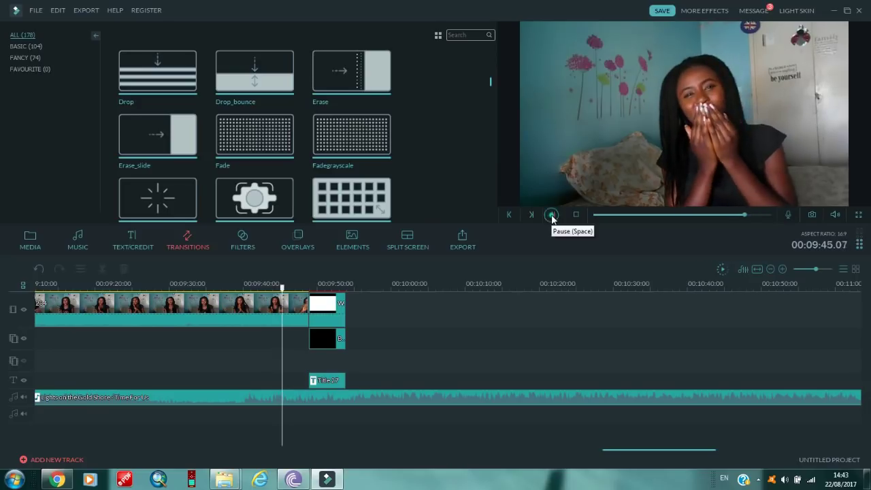
click(553, 217)
click(300, 311)
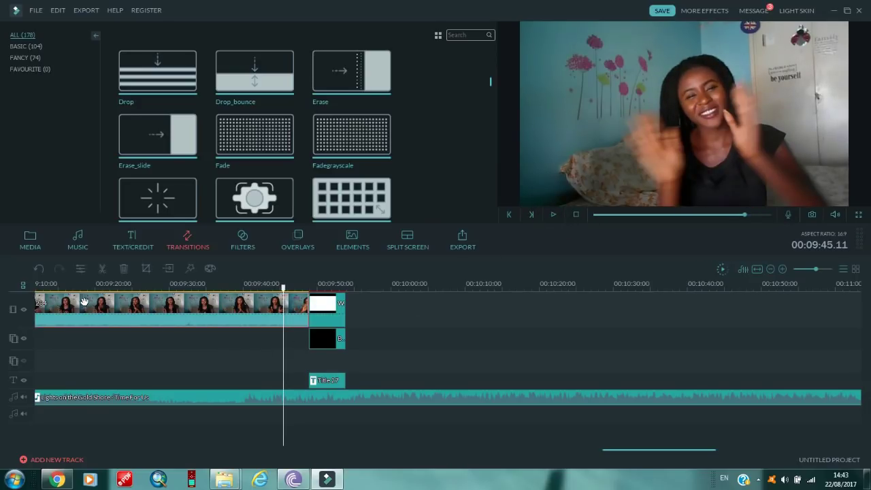
click(298, 311)
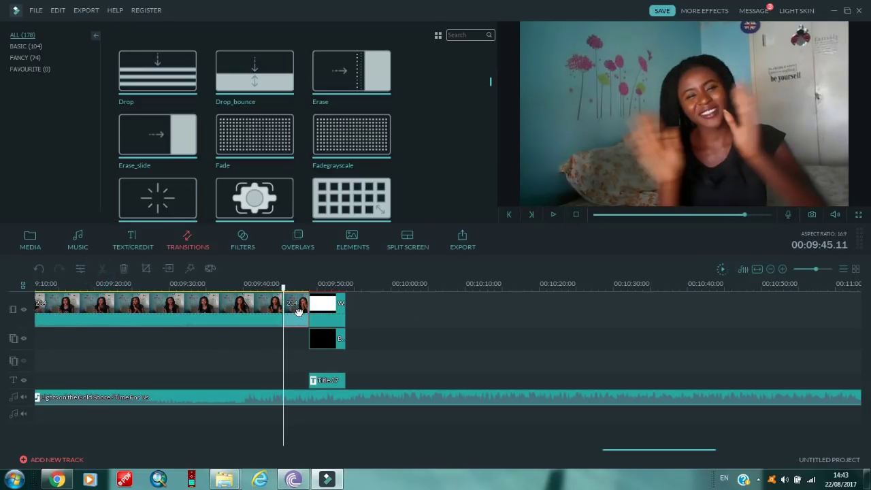
right_click(293, 311)
click(304, 306)
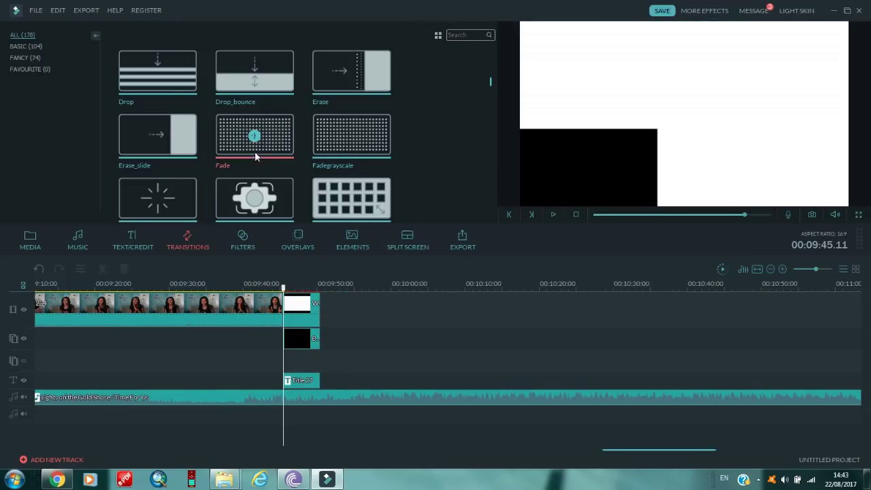
- Try a Fade transition between the shortened main footage and the White clip, and preview it
drag(268, 137, 280, 332)
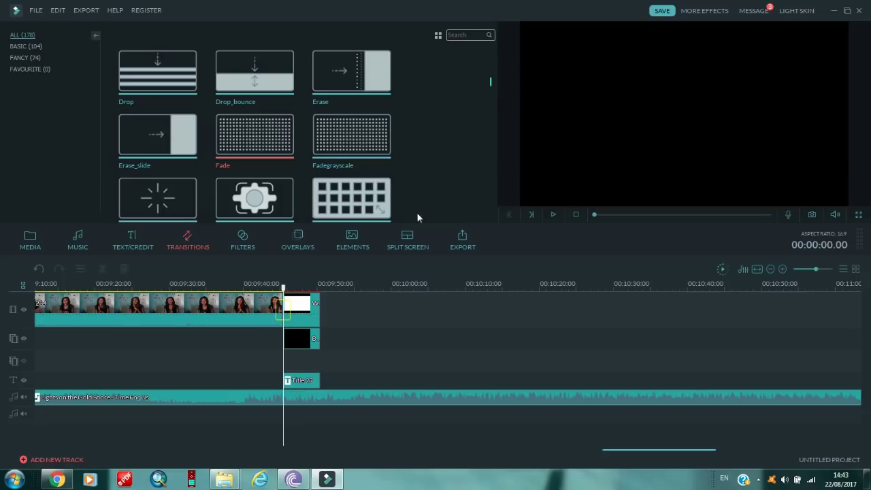
click(555, 215)
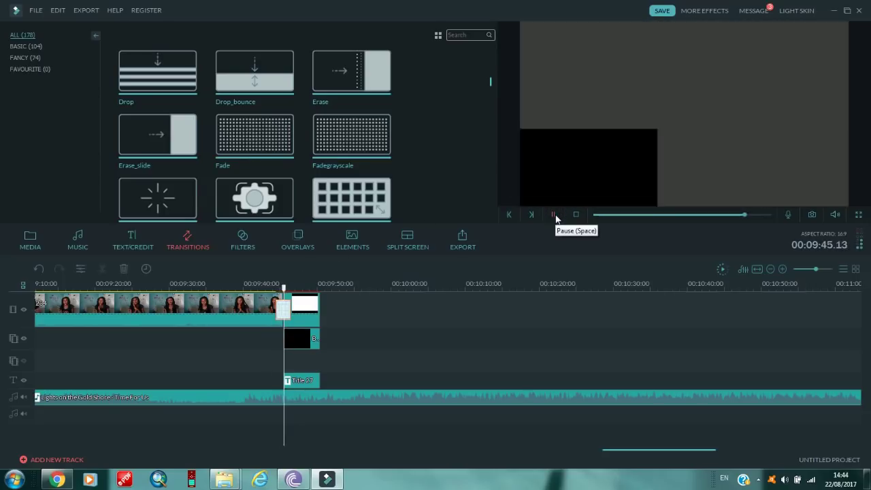
click(555, 215)
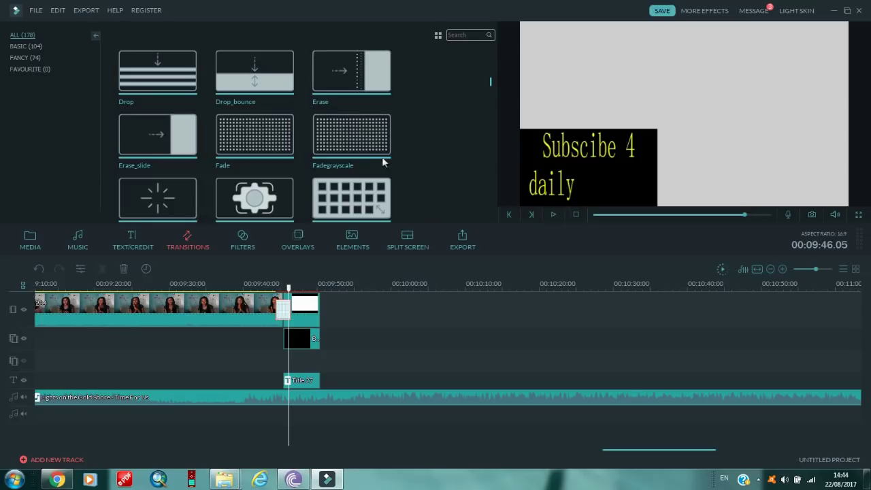
- Replace the Fade between the main footage and the White clip with an Erase transition, and play it back
click(355, 187)
click(289, 318)
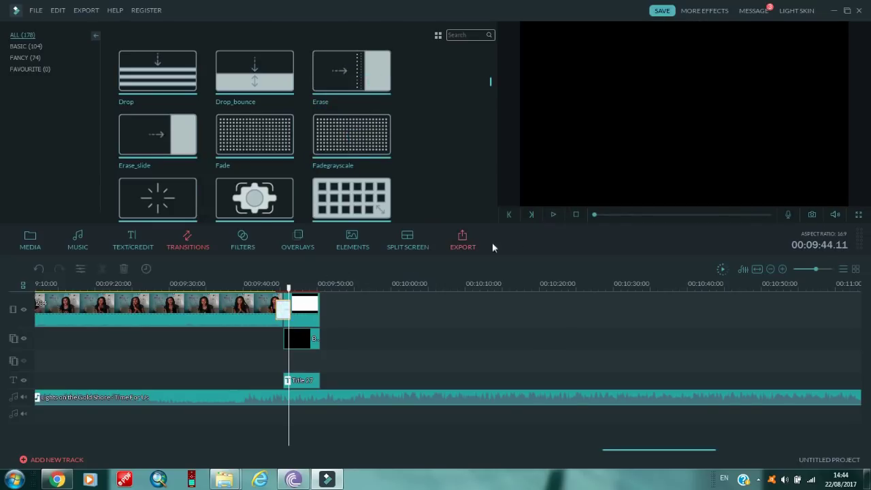
click(554, 215)
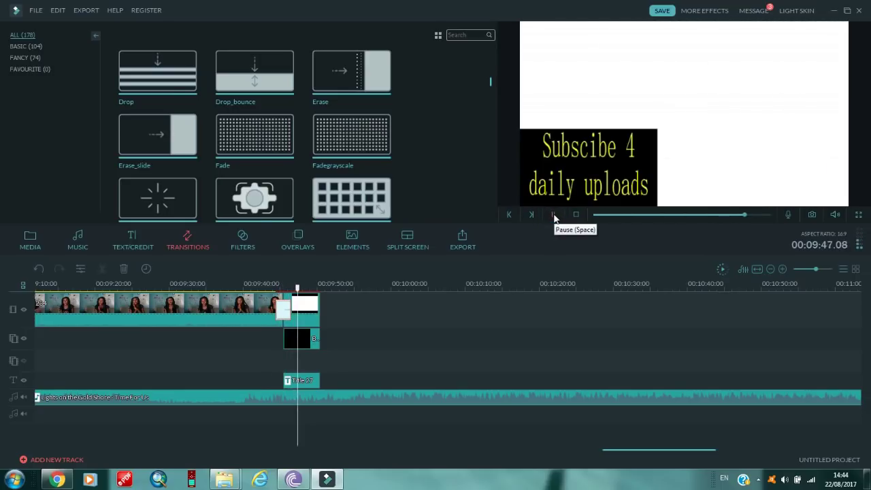
click(554, 215)
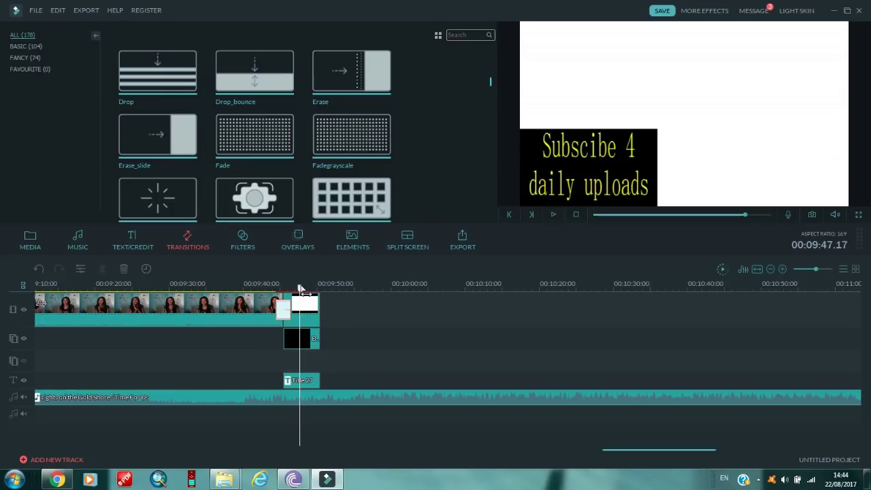
- Play the talking section after the YouTube clip and lower its background music volume to 6
drag(302, 289, 218, 337)
click(554, 214)
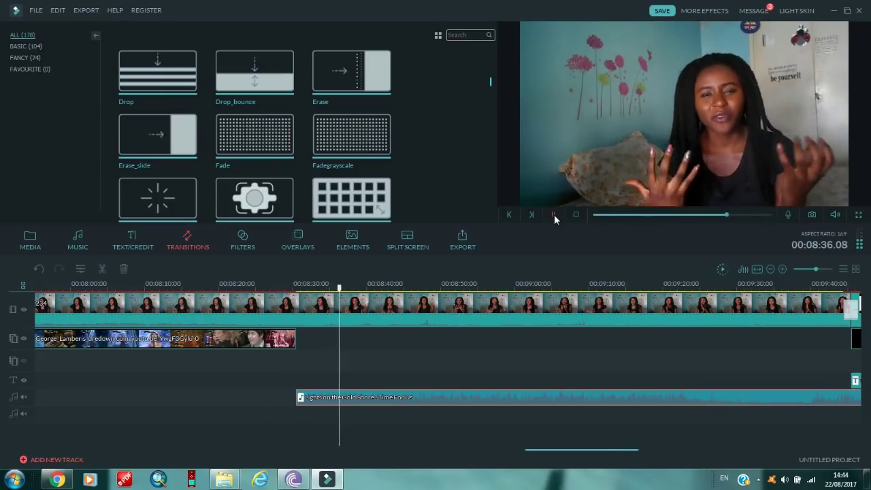
right_click(448, 402)
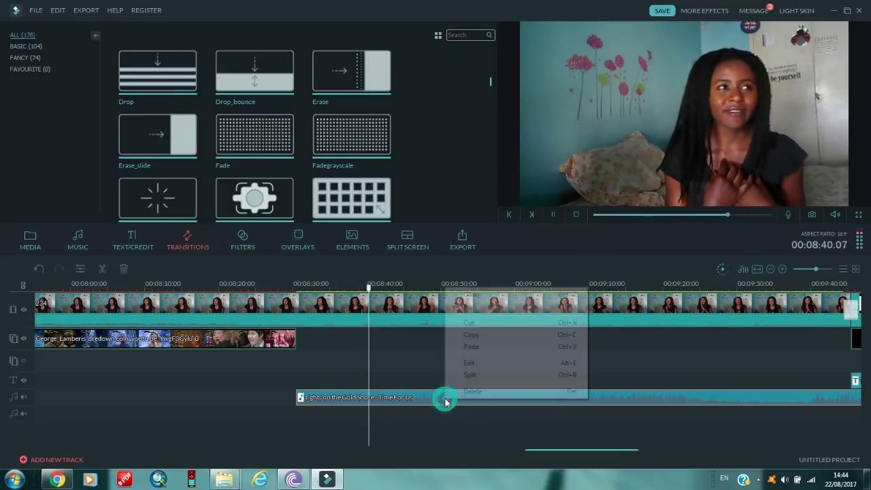
click(464, 363)
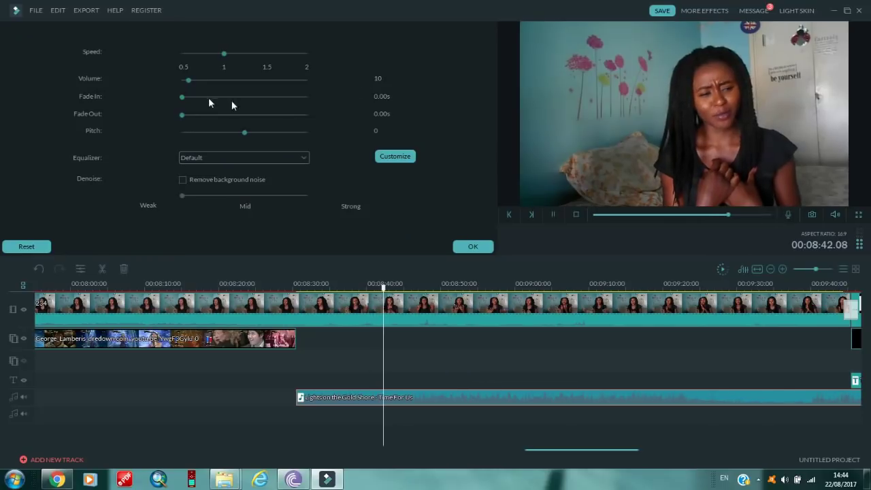
click(185, 81)
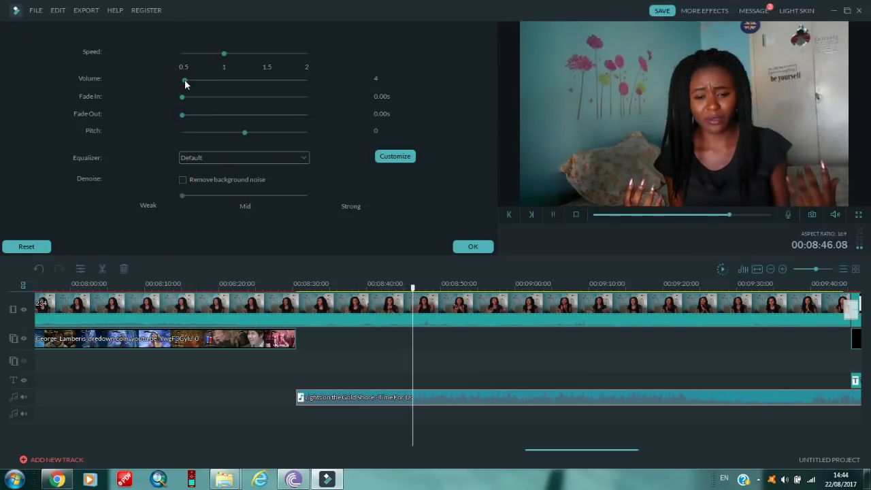
click(186, 84)
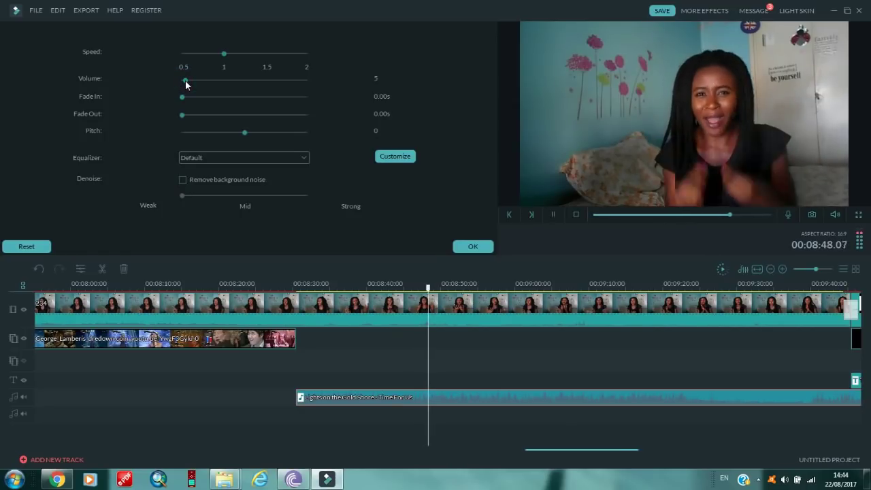
click(189, 84)
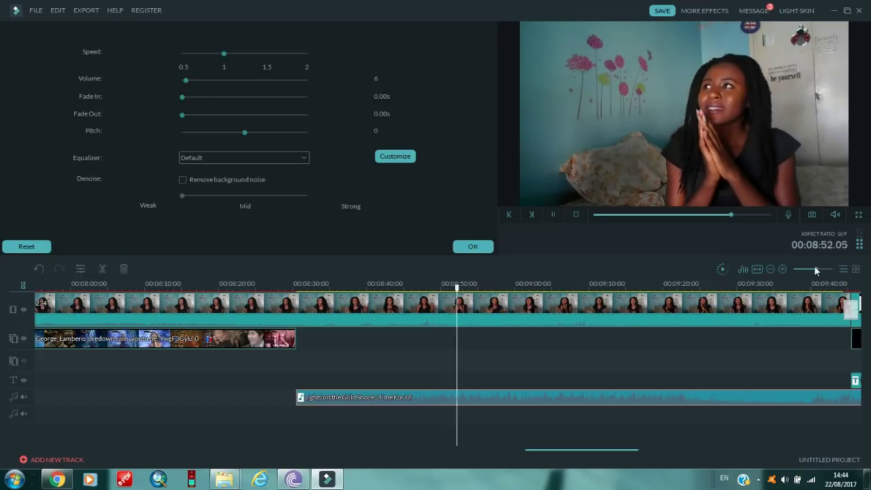
- Split the background music at the end screen's start, 00:09:45.11, set the second part's volume to 30, and preview it
drag(814, 268, 812, 271)
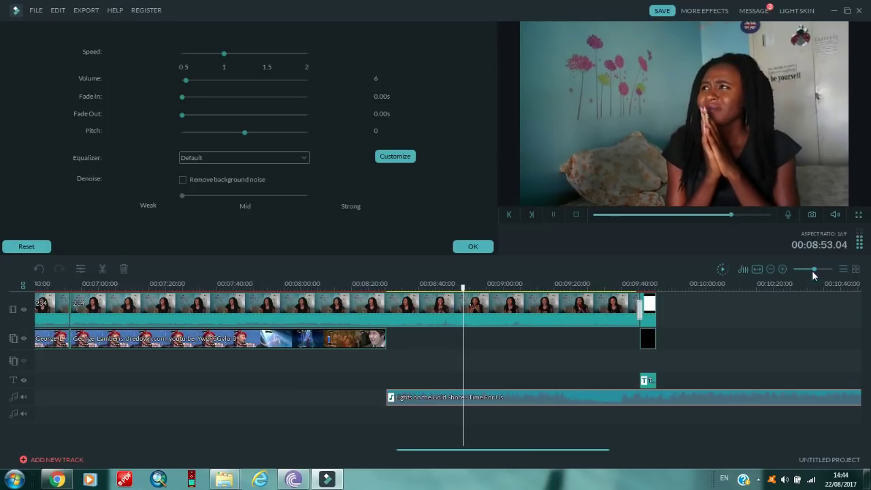
click(554, 215)
drag(491, 289, 642, 321)
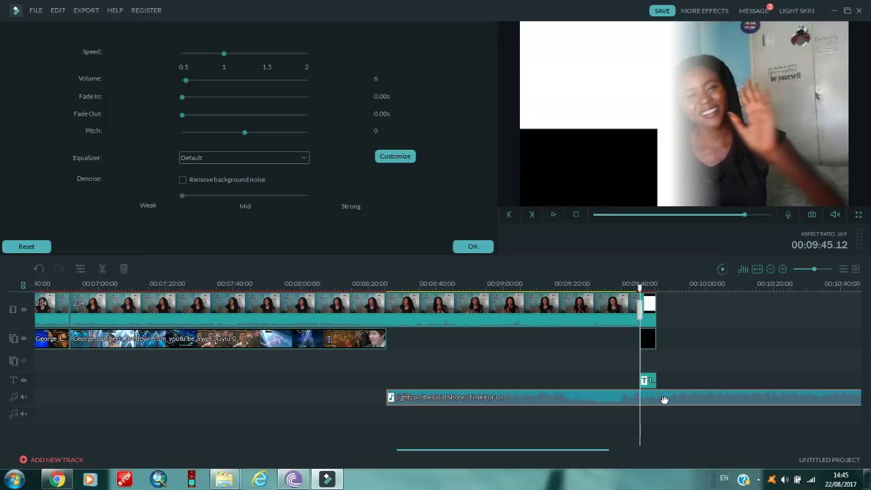
click(826, 270)
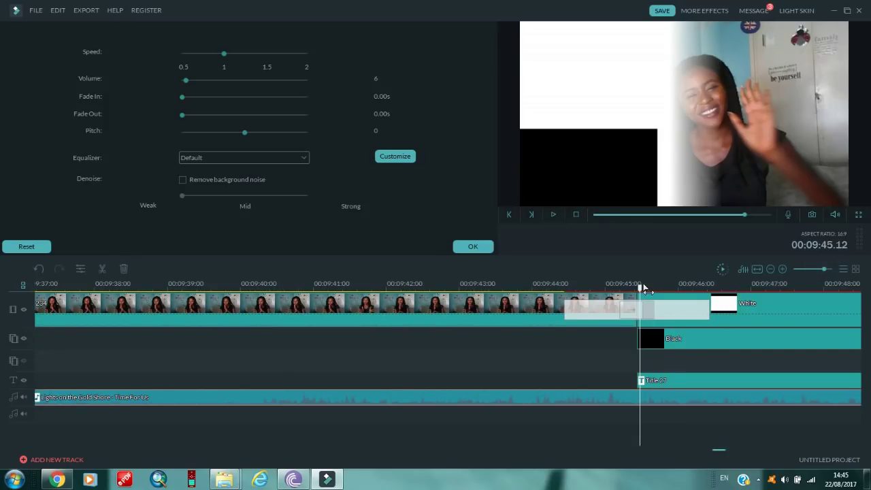
drag(641, 289, 638, 289)
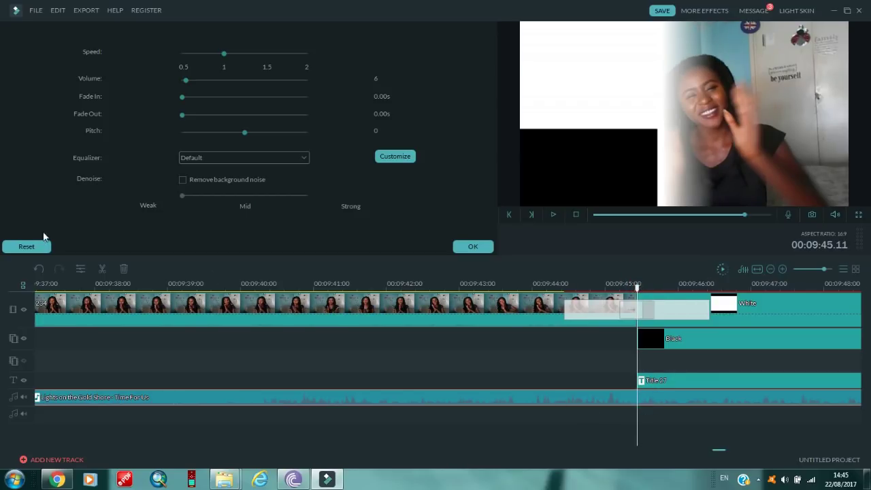
click(102, 271)
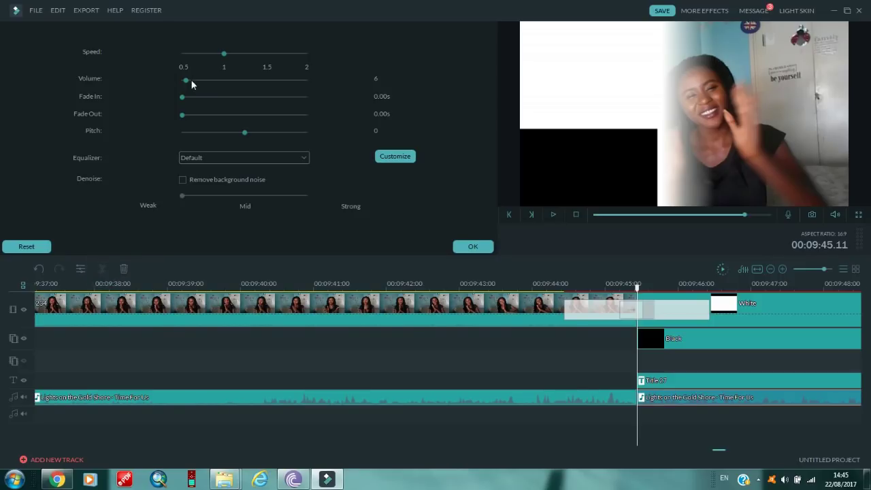
click(551, 216)
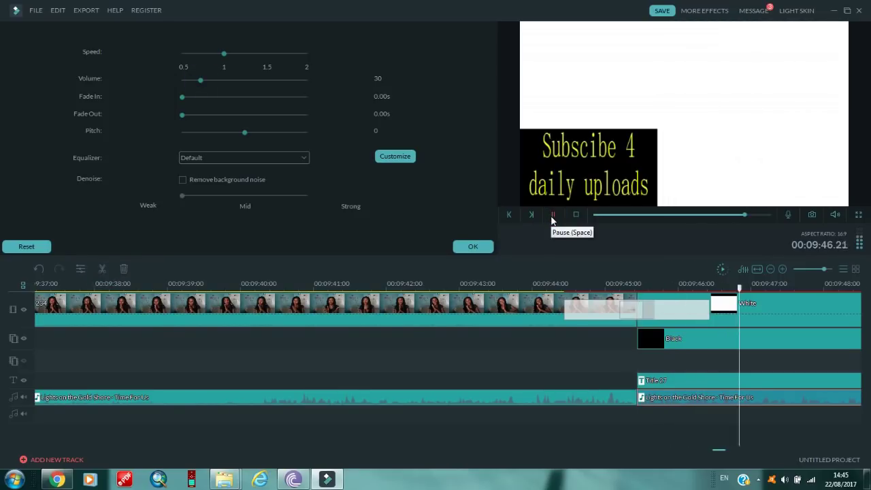
click(817, 269)
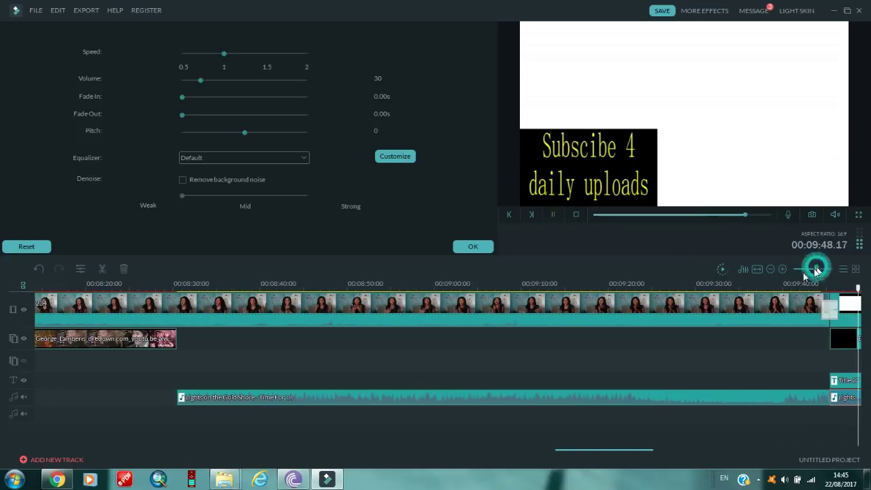
click(551, 216)
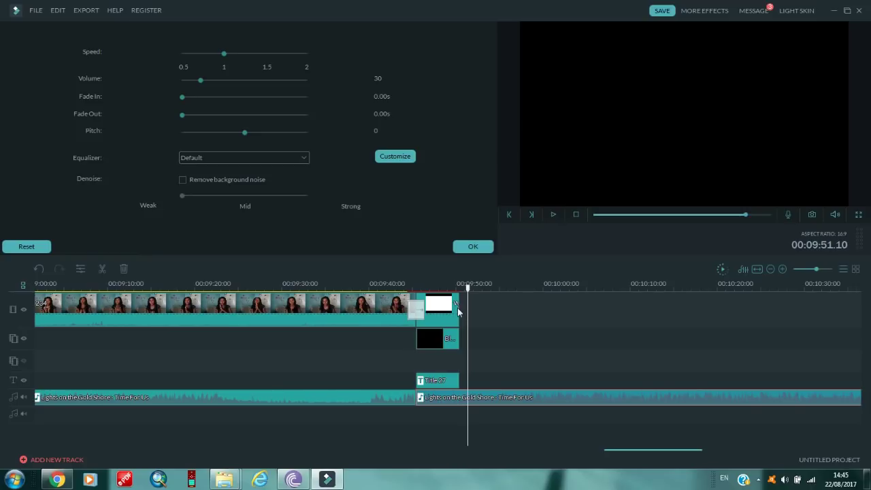
- Extend the end screen's White and Black clips to a duration of 00:00:09:17 each
click(458, 312)
drag(460, 307, 501, 304)
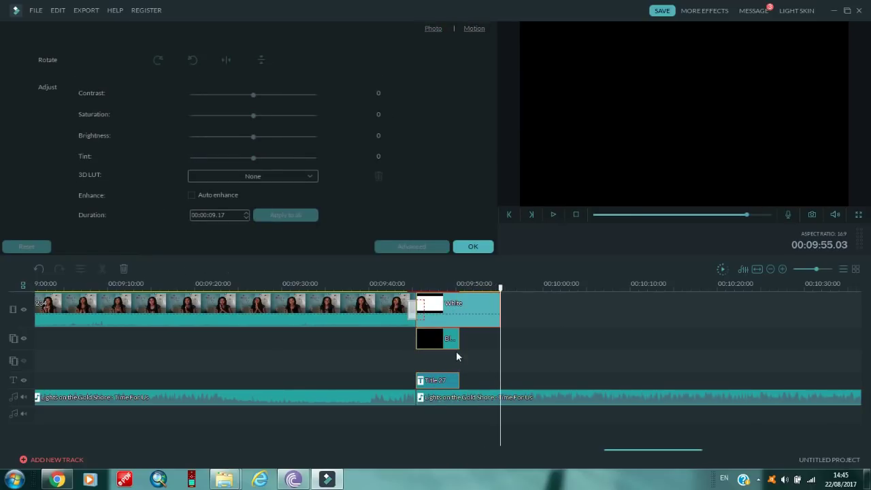
click(456, 350)
click(461, 341)
drag(459, 341, 496, 334)
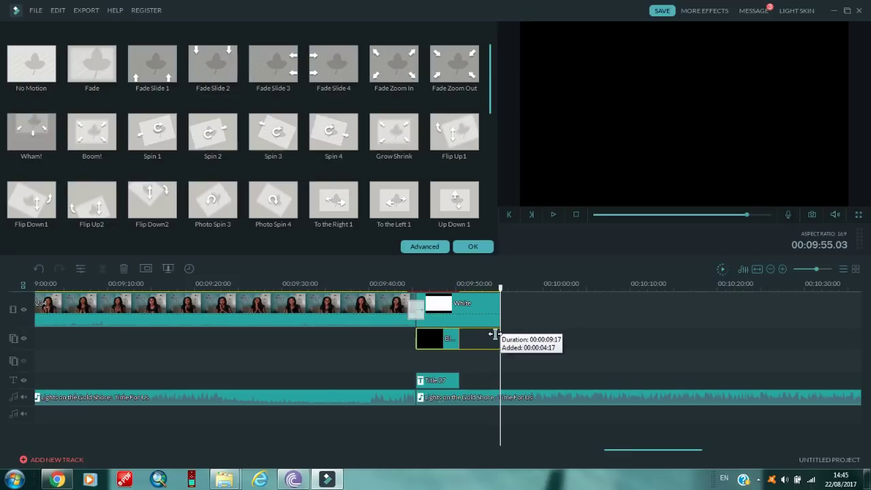
drag(495, 334, 495, 334)
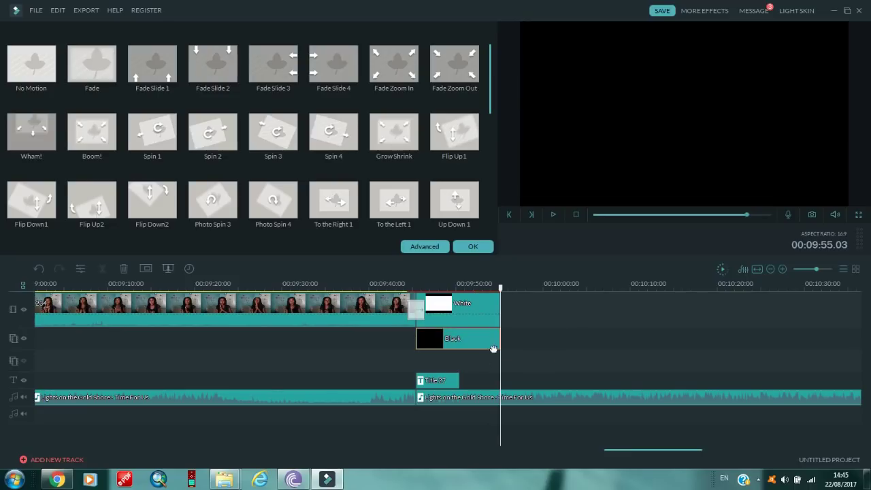
- Extend the end-screen title clip to finish together with the White and Black clips at 00:09:55.03
click(459, 379)
double_click(460, 381)
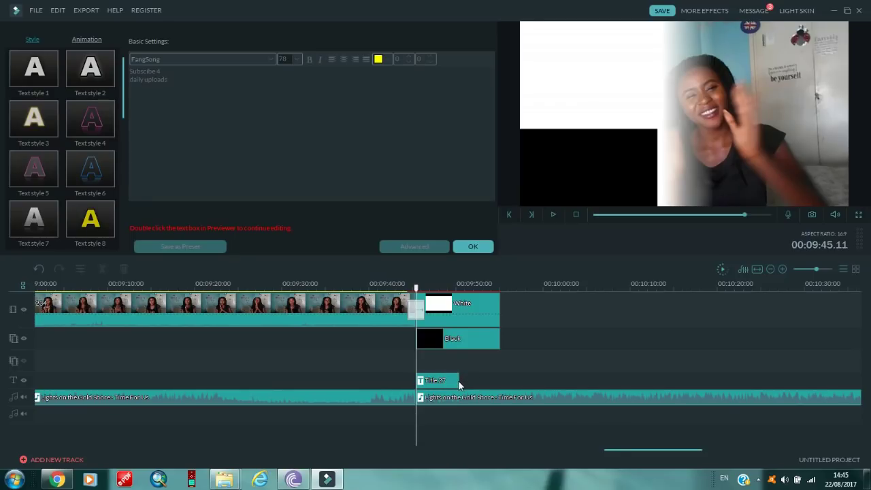
click(459, 380)
drag(459, 380, 498, 375)
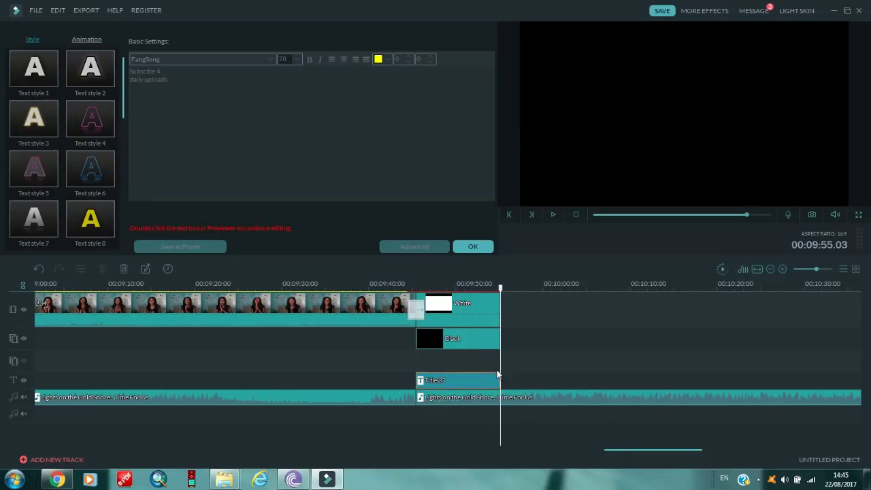
- Split the background music at the end screen's end, 00:09:55.03, and delete the part beyond it
double_click(528, 400)
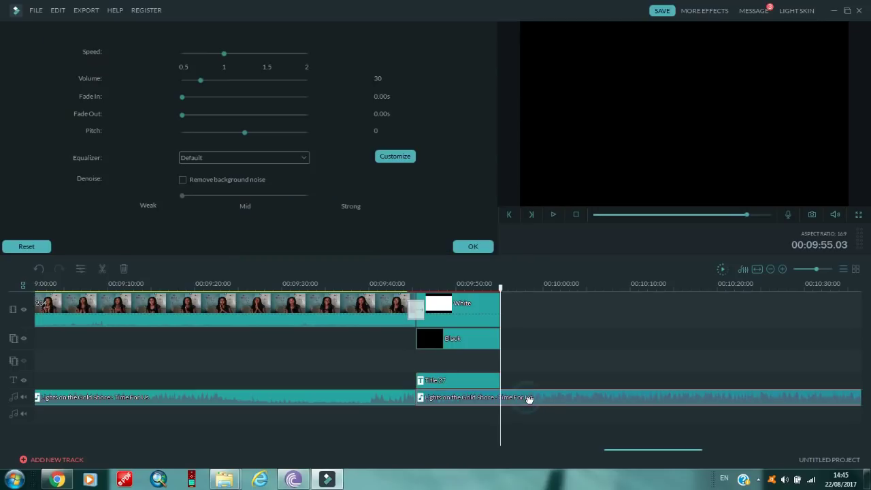
click(100, 270)
right_click(530, 402)
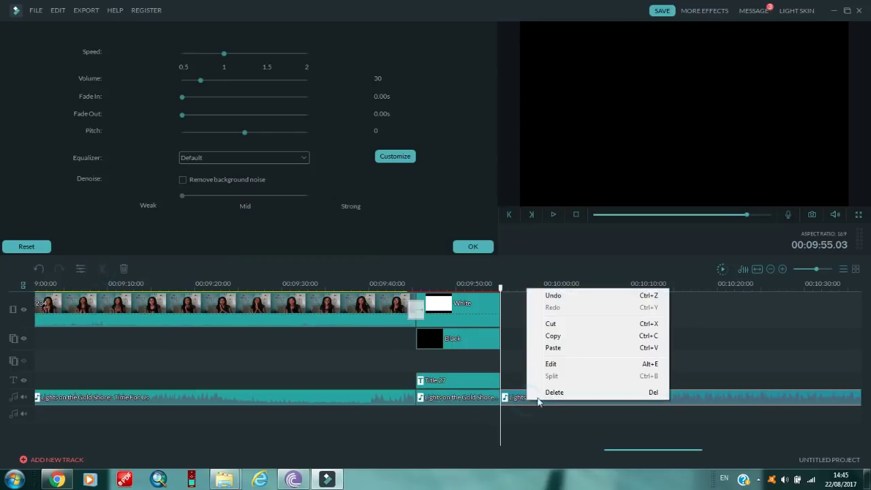
click(544, 392)
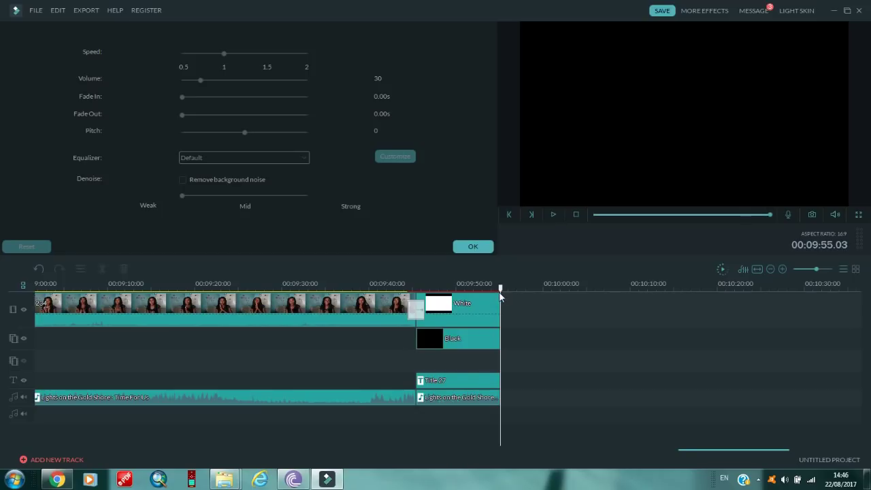
- Preview the closing speech, park the playhead at the thumbs-up moment, 00:09:35.10, and close the audio settings
drag(504, 298, 263, 331)
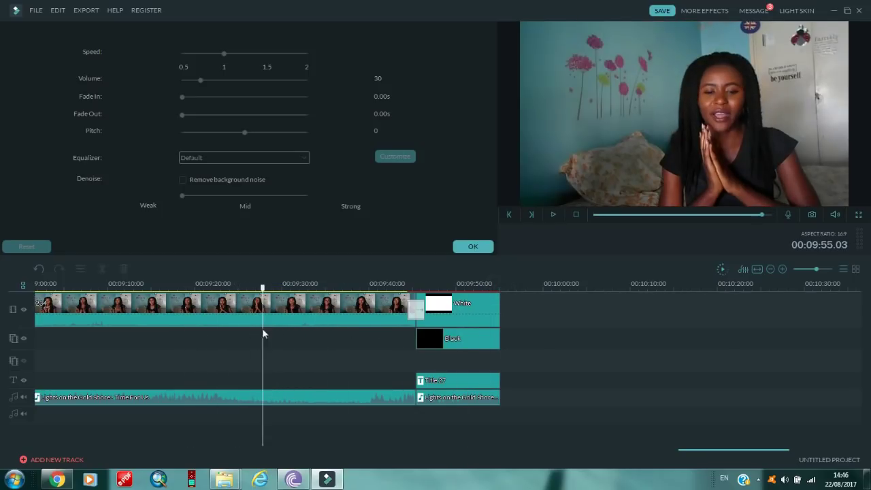
click(554, 214)
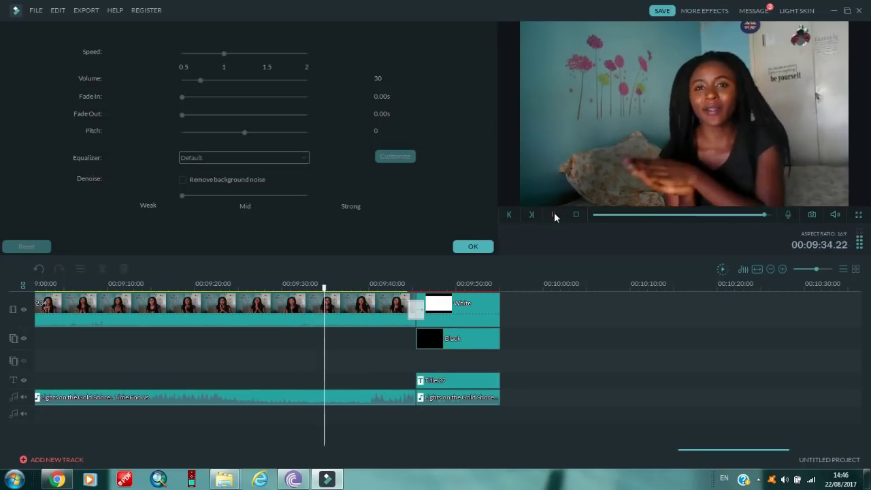
click(554, 215)
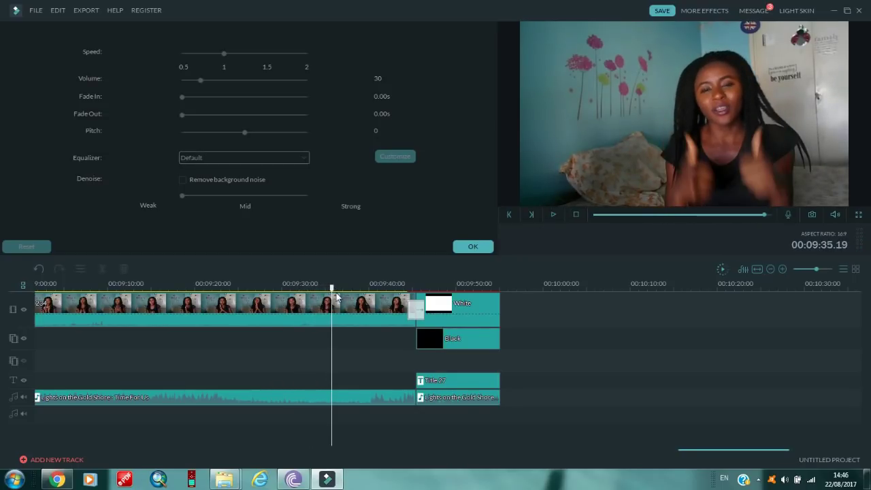
drag(333, 291, 325, 287)
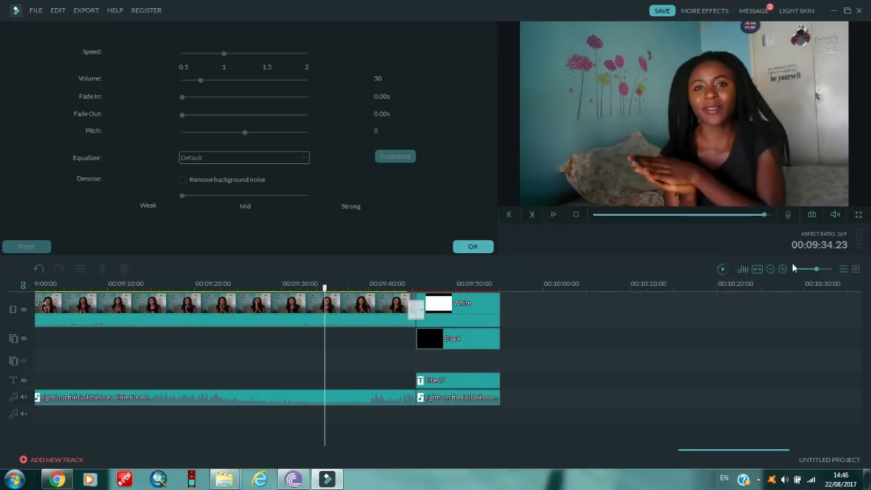
click(825, 269)
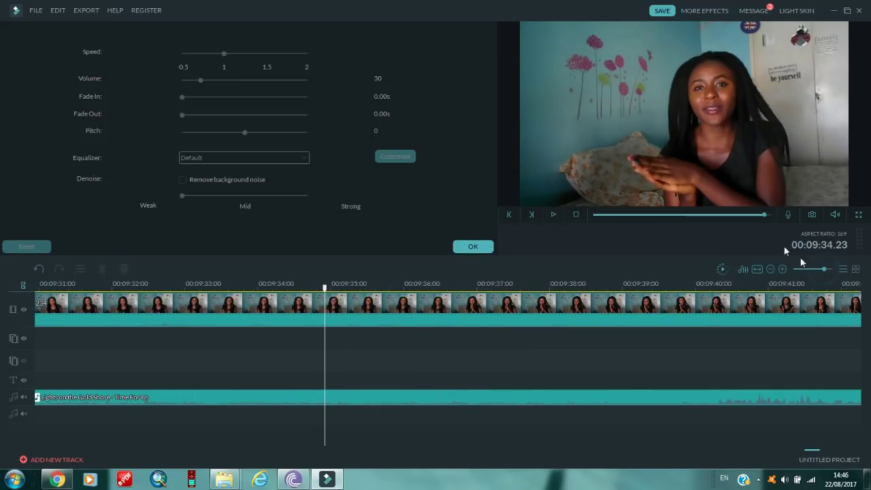
click(553, 215)
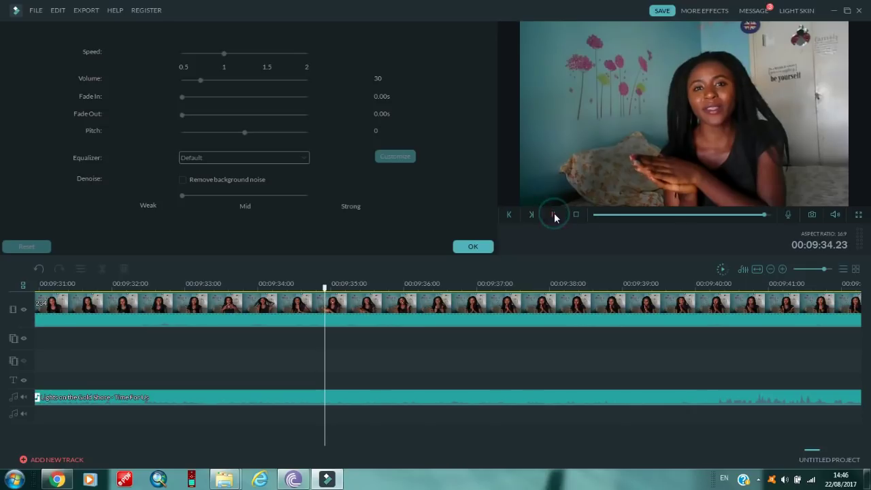
click(554, 216)
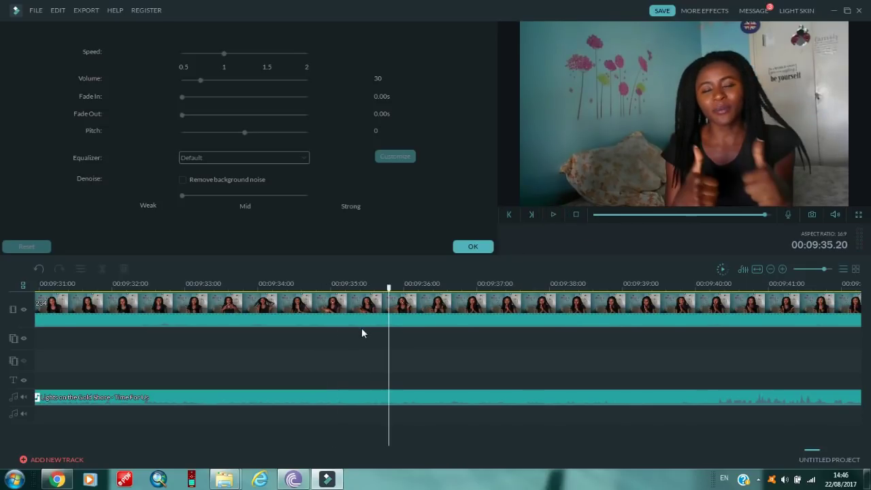
drag(391, 296, 367, 306)
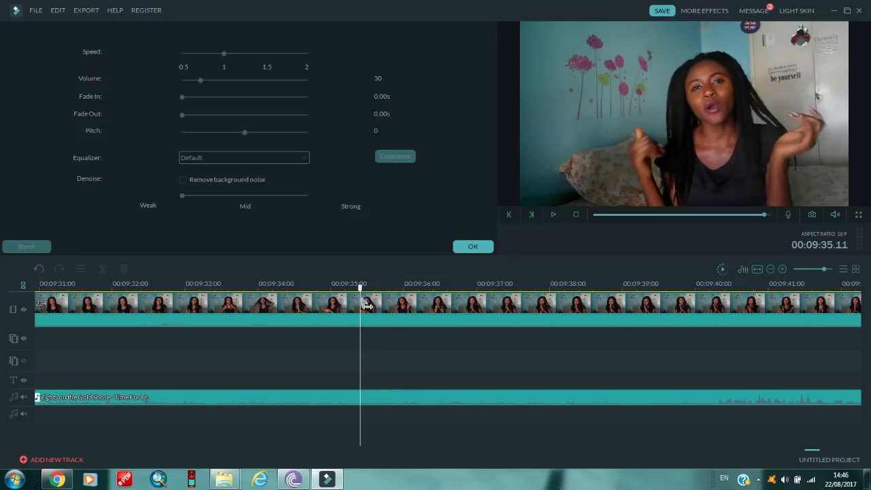
click(471, 247)
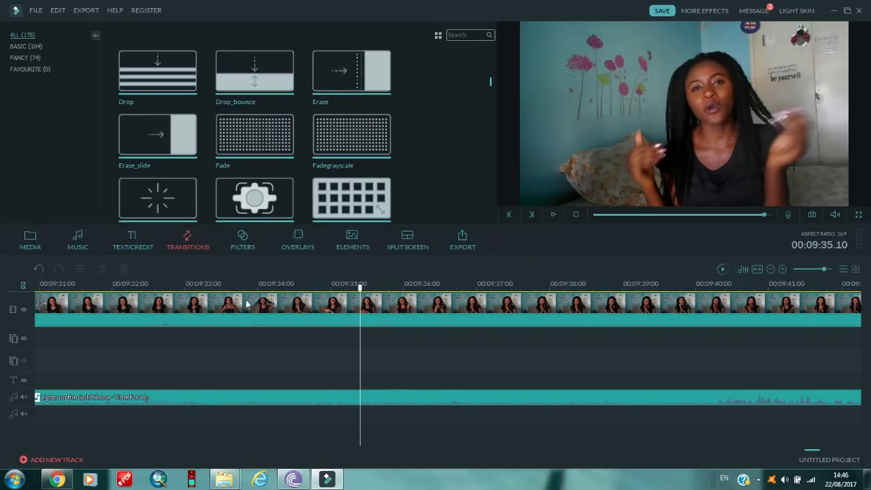
- Add the thumbs-up element Web Element Clear 03 to the first picture-in-picture track, starting at 00:09:35.10
click(349, 244)
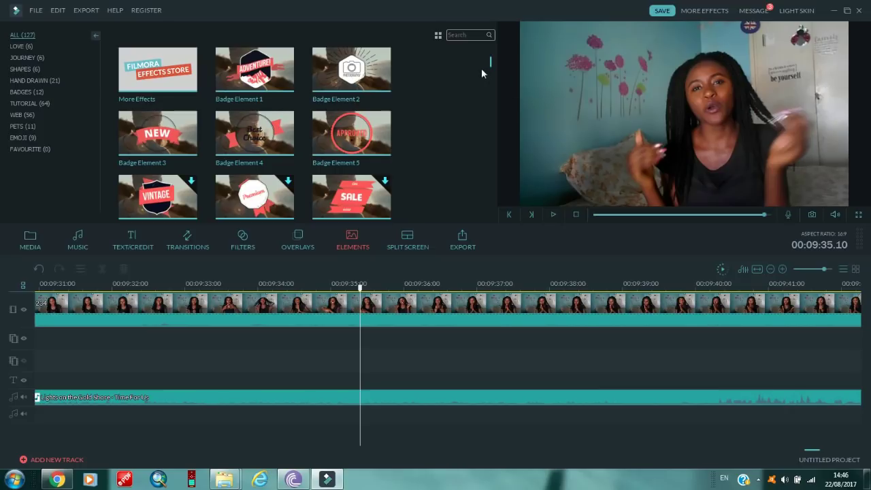
scroll(488, 65, down, 3)
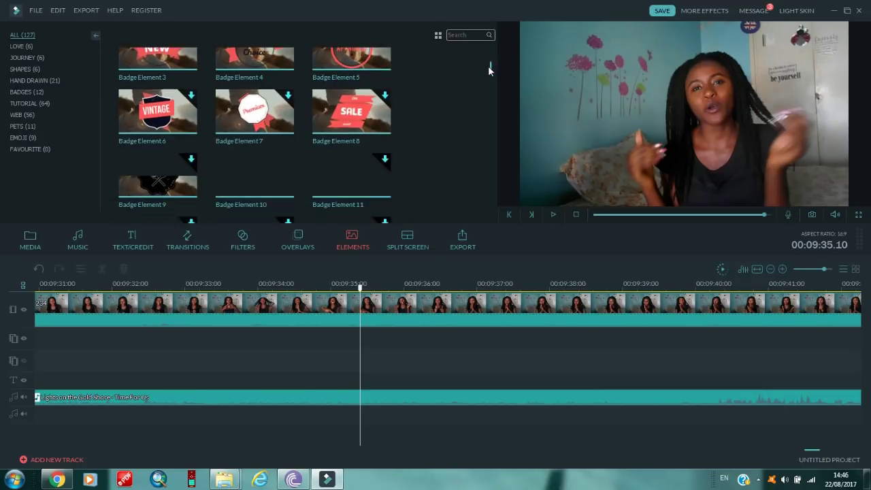
scroll(489, 72, down, 4)
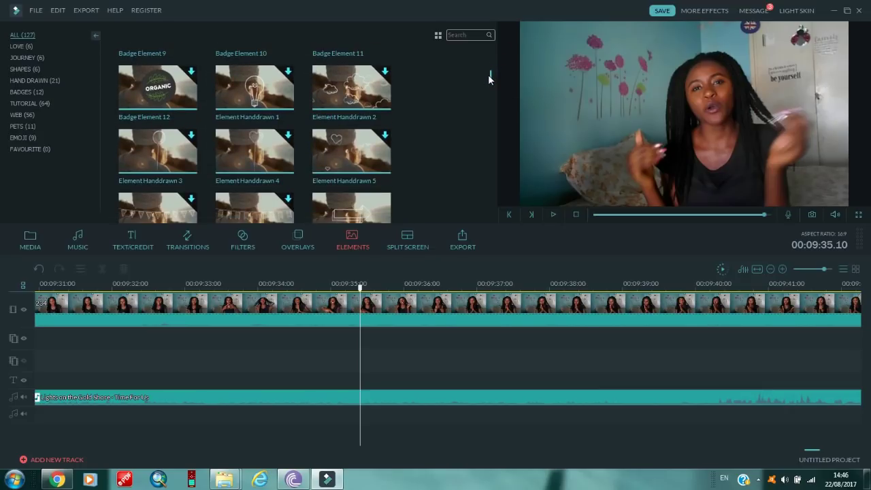
drag(489, 79, 483, 135)
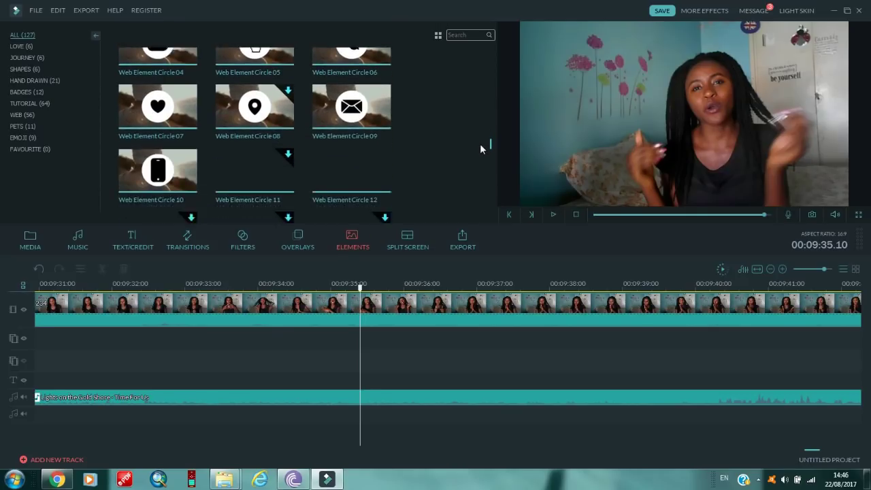
drag(478, 152, 473, 167)
scroll(472, 167, down, 1)
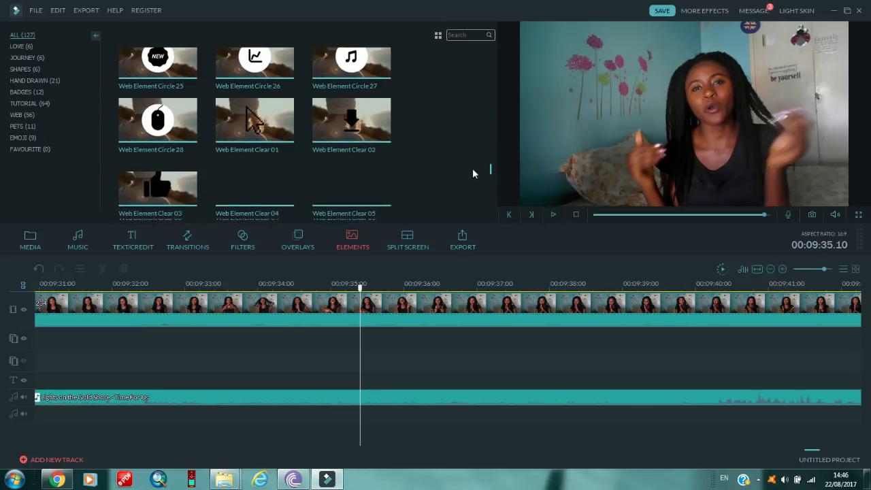
drag(285, 315, 368, 344)
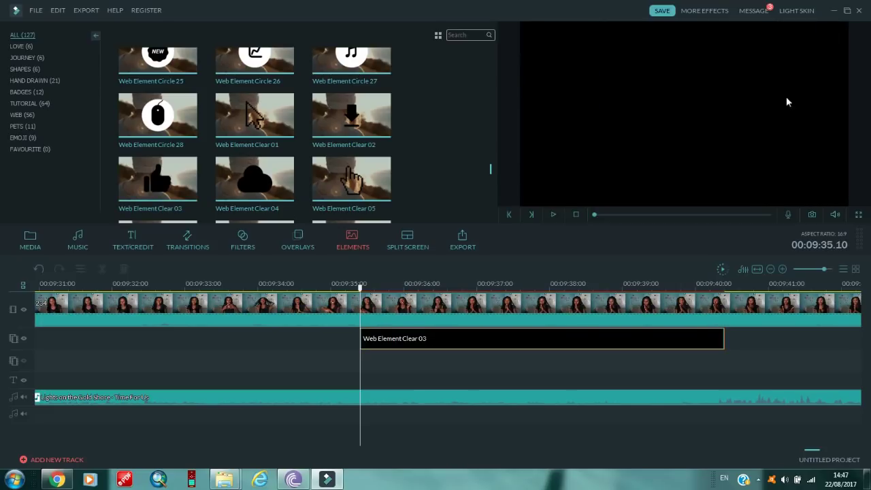
- Shrink the thumbs-up element, move it over the wall flowers beside the speaker's head, and preview it
drag(776, 24, 687, 110)
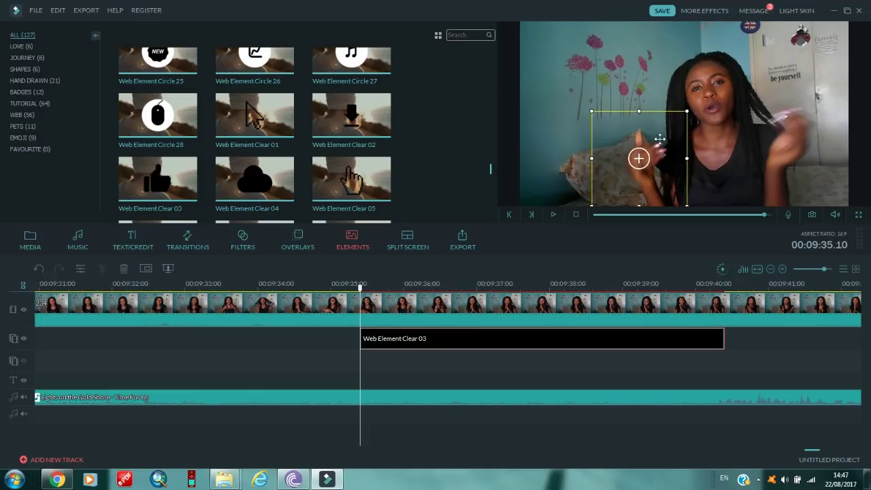
drag(657, 137, 613, 55)
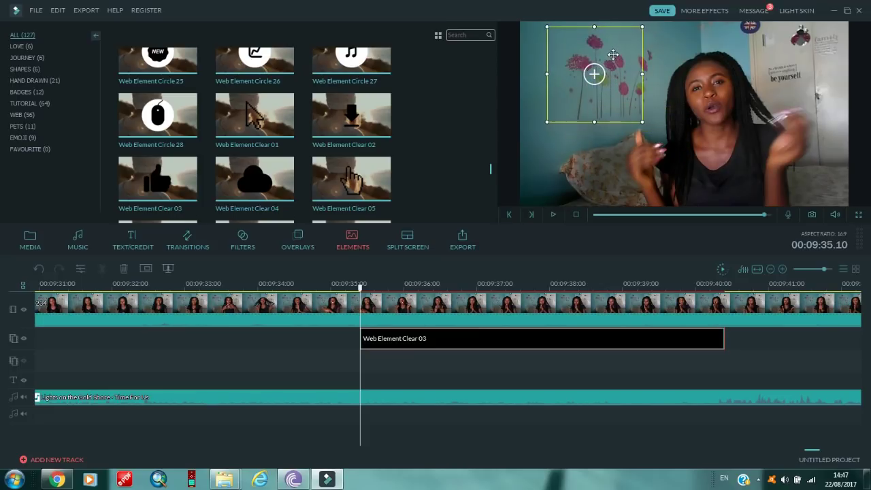
click(553, 217)
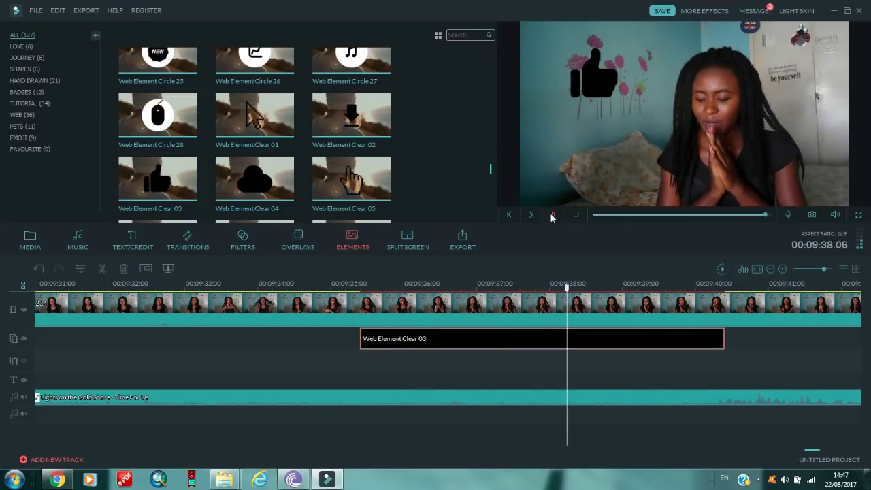
click(552, 215)
click(552, 215)
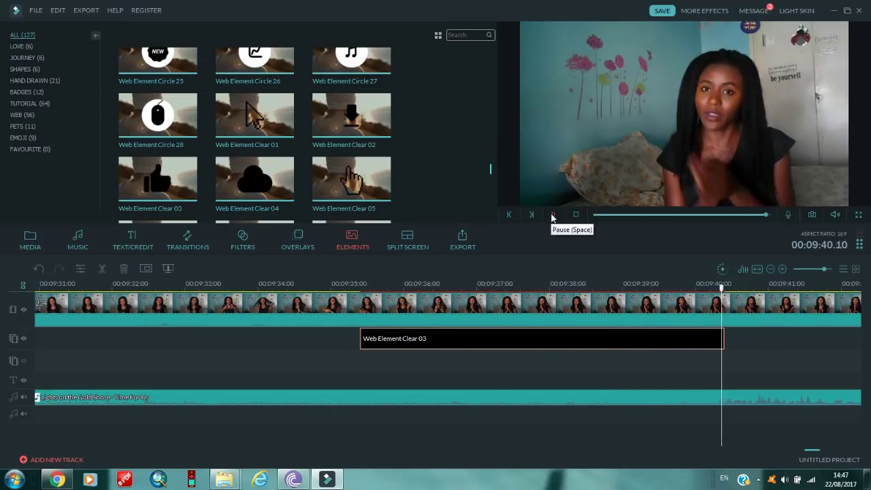
click(552, 215)
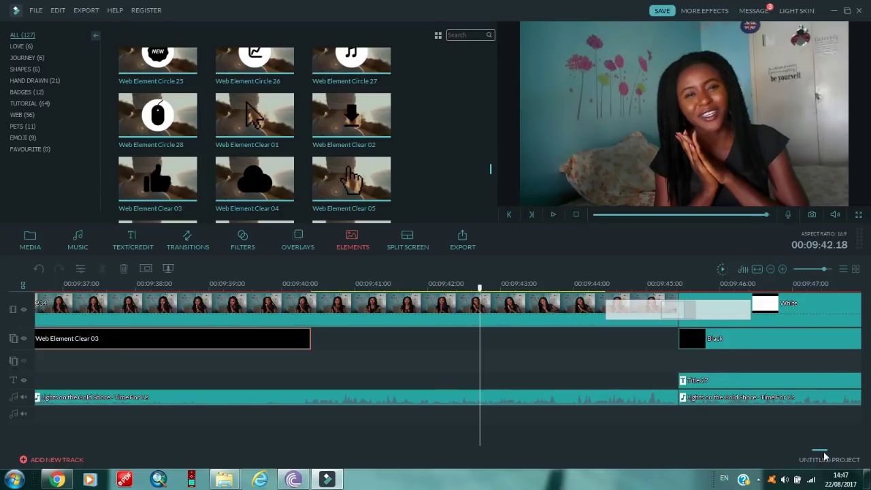
- Return the playhead to the project start, 00:00:00.00, and show the whole project in the timeline
mouse_move(824, 455)
mouse_down()
mouse_move(817, 452)
mouse_move(837, 455)
mouse_move(809, 451)
mouse_up()
drag(559, 452, 525, 450)
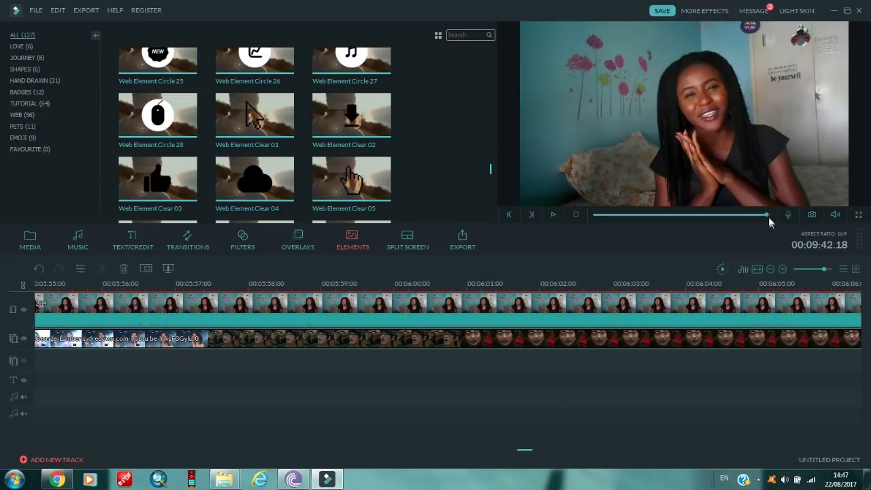
drag(763, 217, 594, 215)
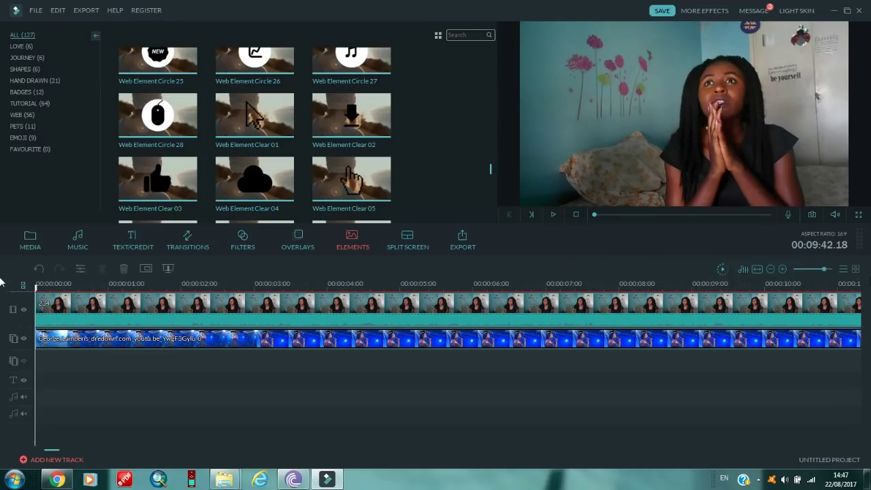
drag(824, 269, 809, 270)
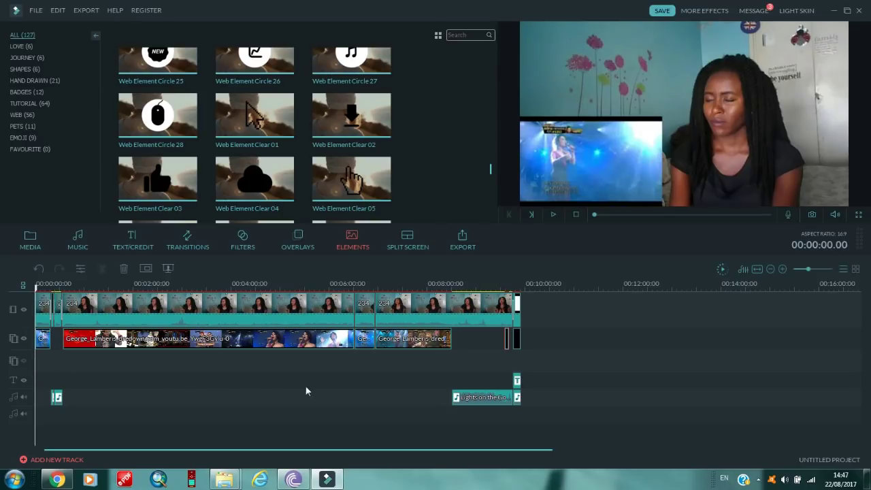
- Export the project as an MP4 named "sohyang holy" to L:\new\, dismissing the Windows colour scheme prompt
click(461, 241)
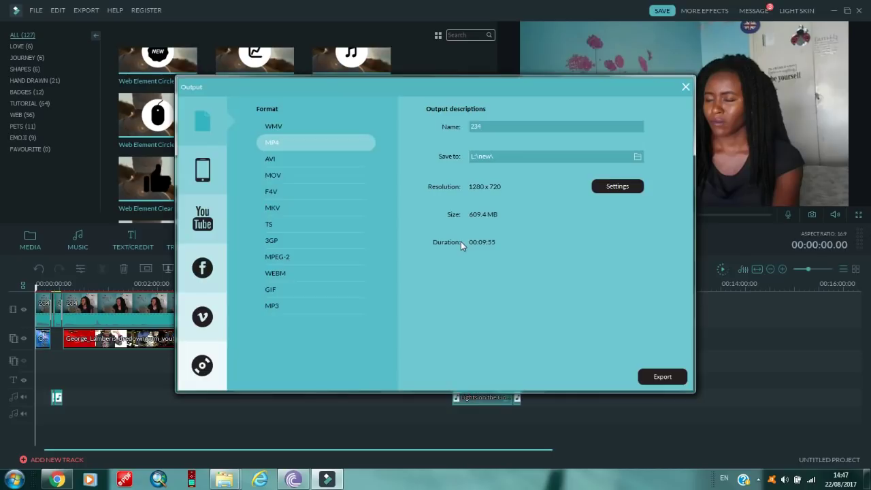
click(491, 126)
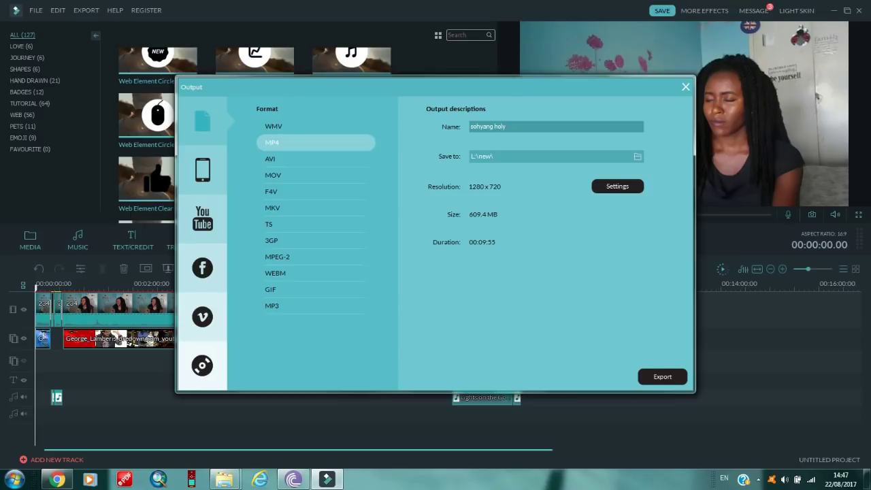
click(666, 378)
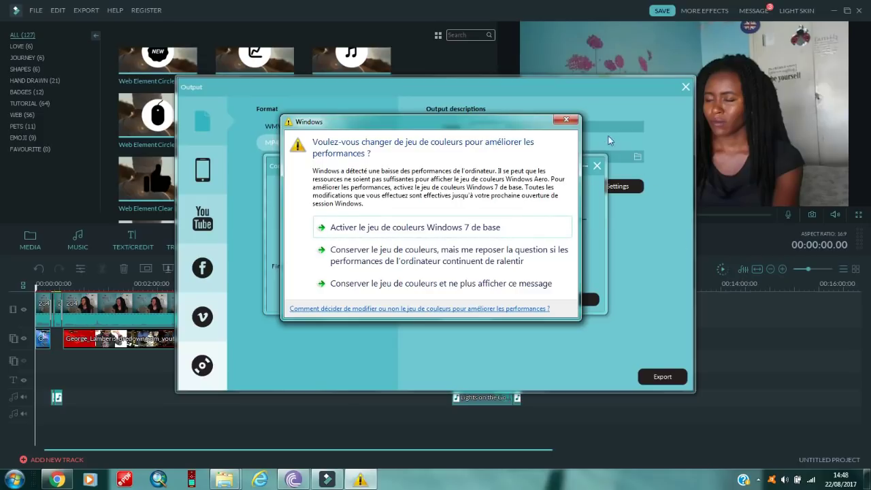
click(567, 120)
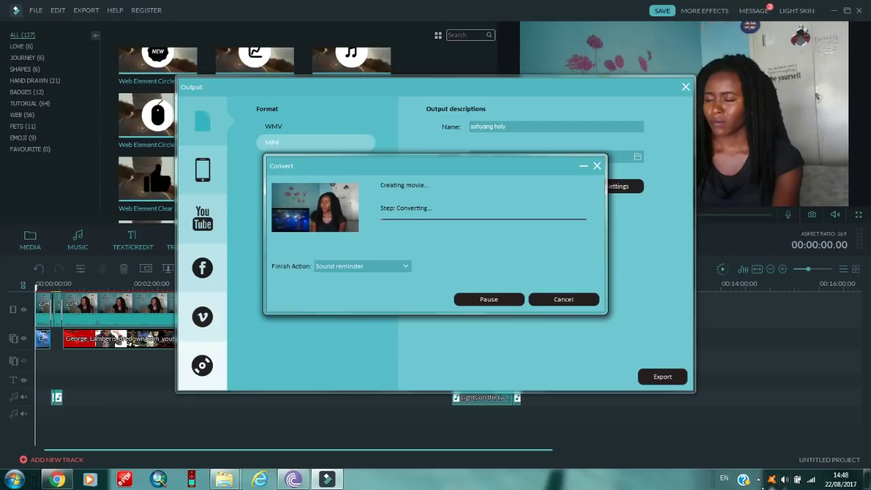
click(759, 479)
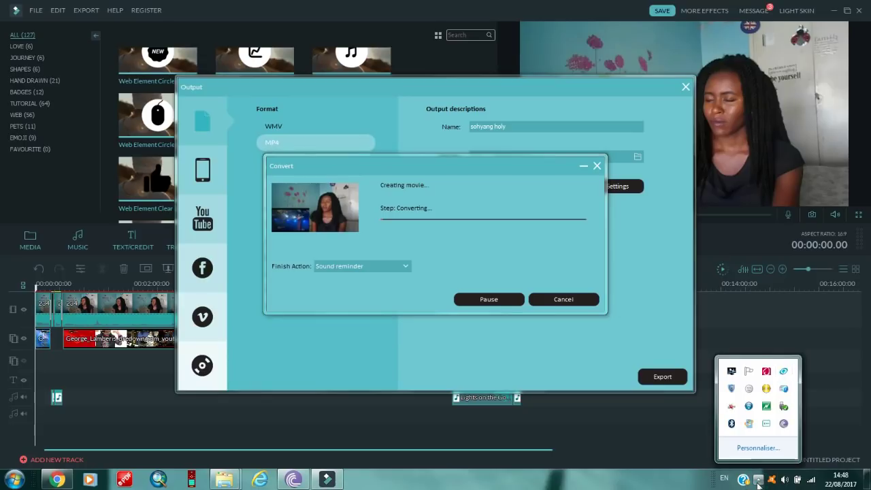
right_click(766, 426)
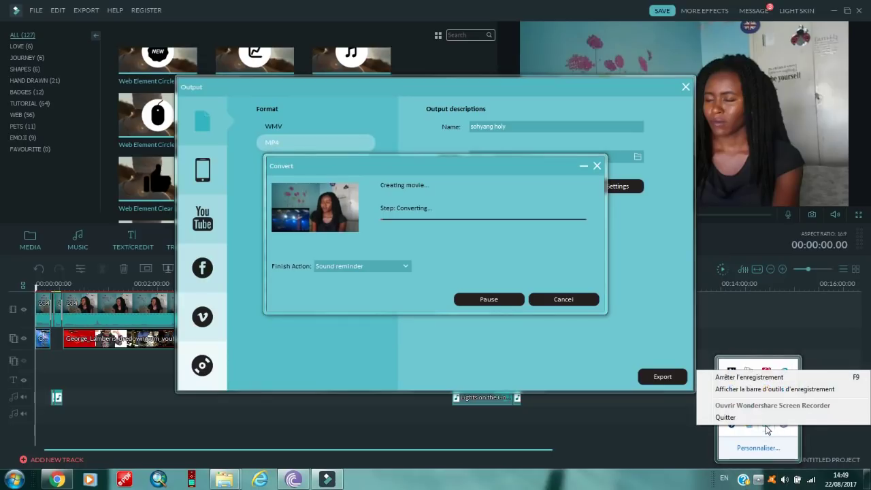
click(825, 390)
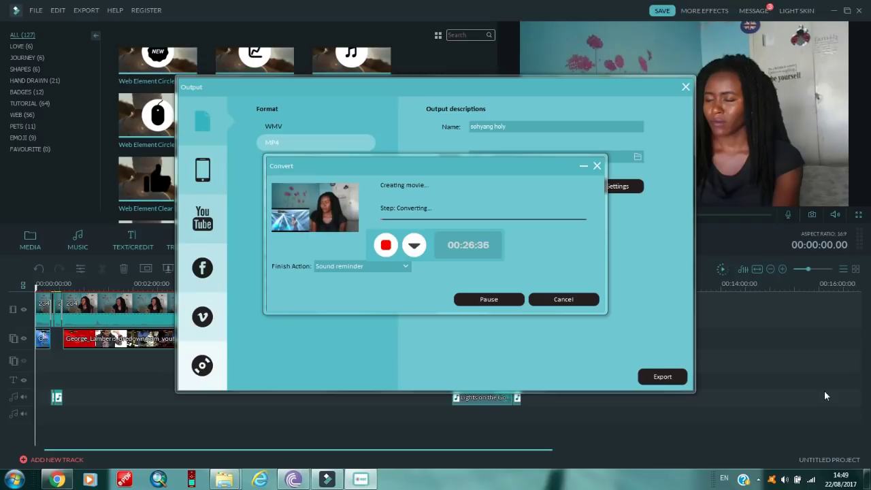